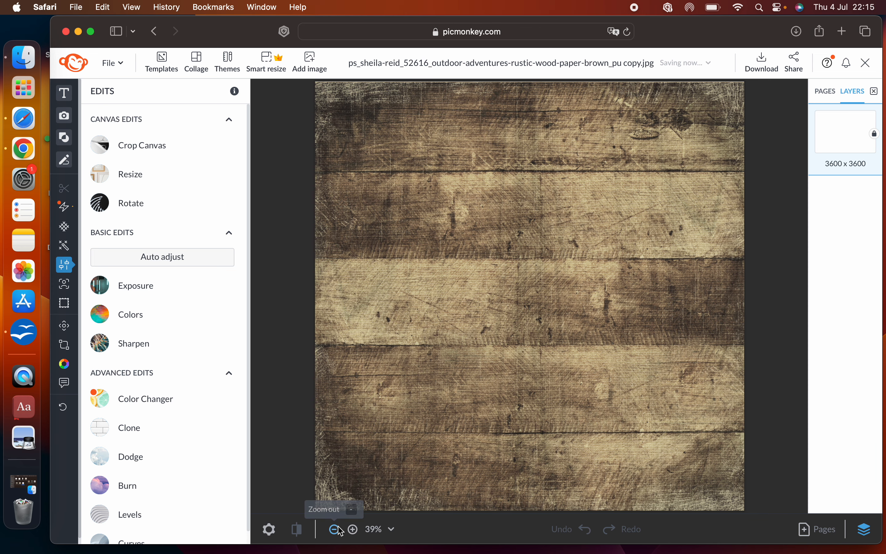
Step: Set the canvas zoom to 33% so the whole rustic wood background is in view
click(334, 528)
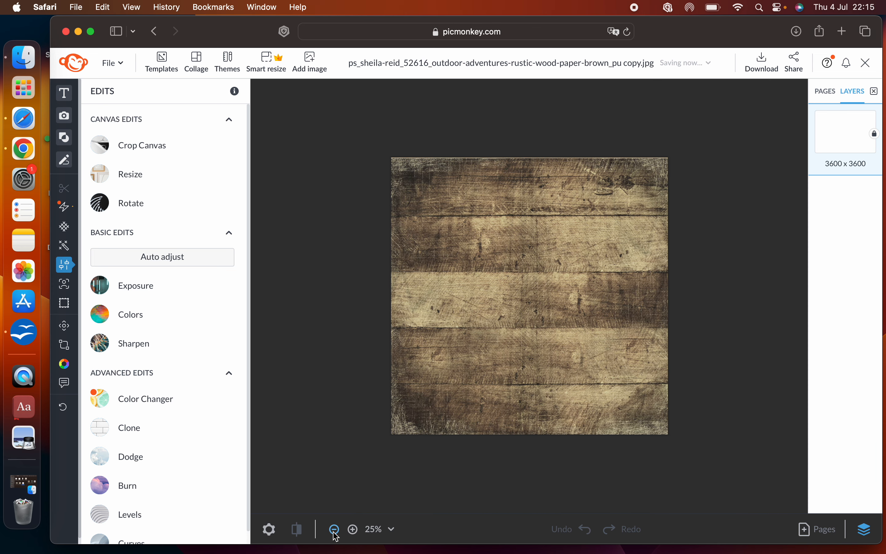
click(352, 529)
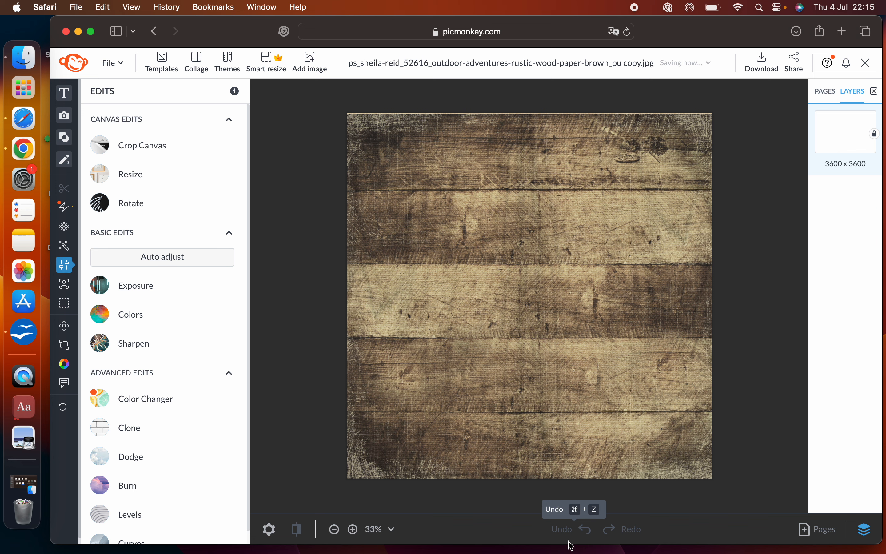
mouse_move(67, 118)
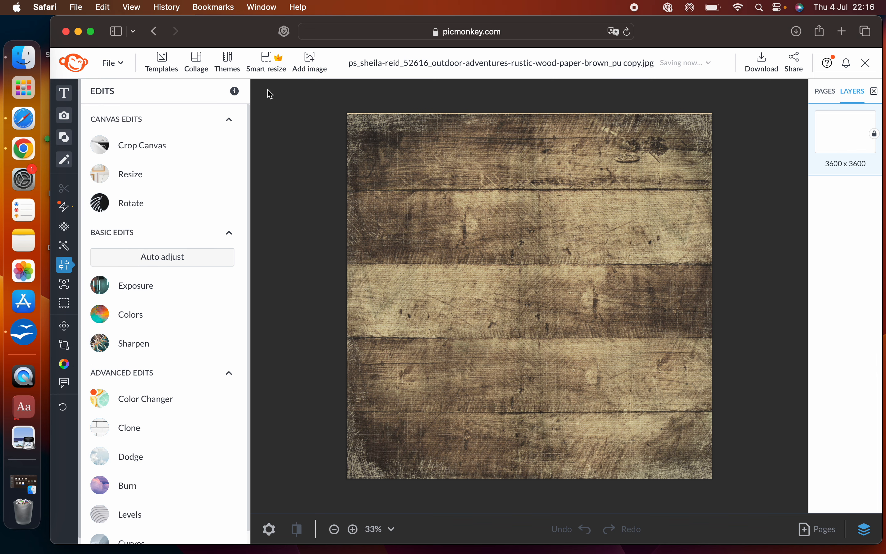
click(312, 62)
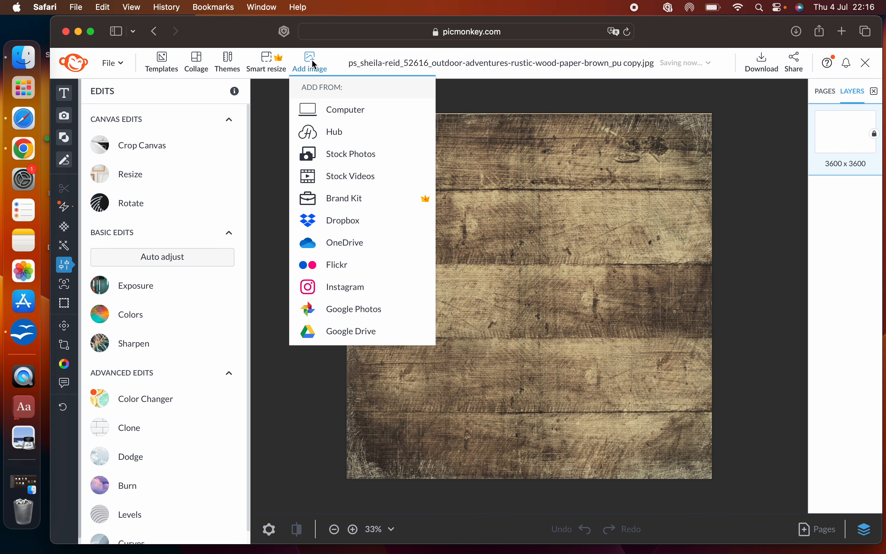
click(338, 117)
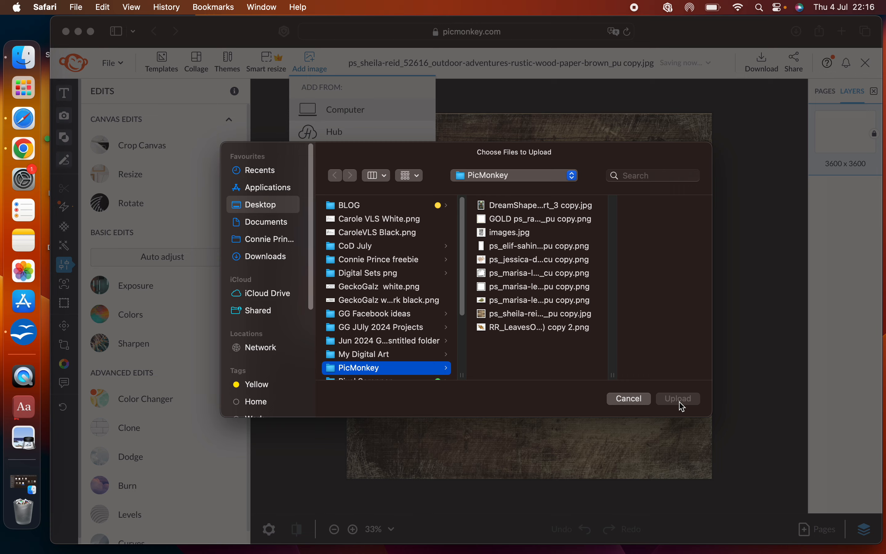
click(630, 403)
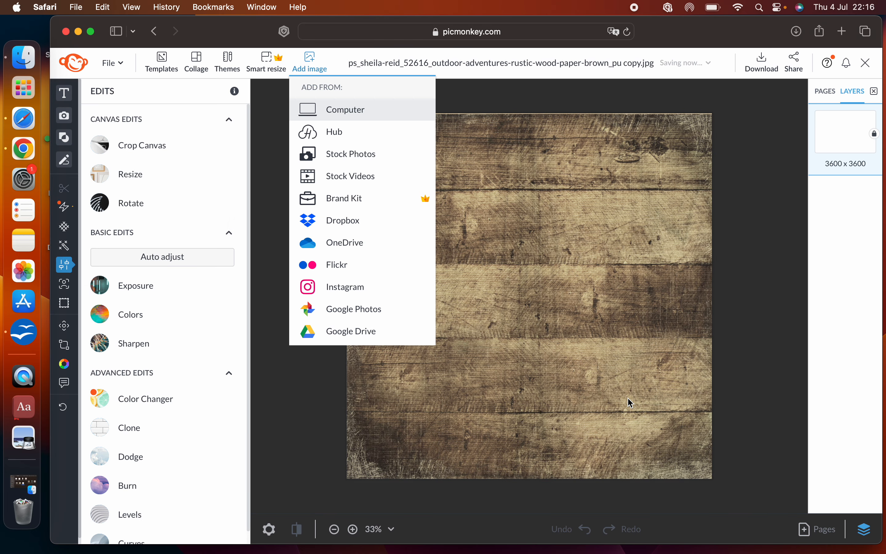
Step: Show the uploaded images collection and bring up the Finder window with the PicMonkey folder
click(64, 117)
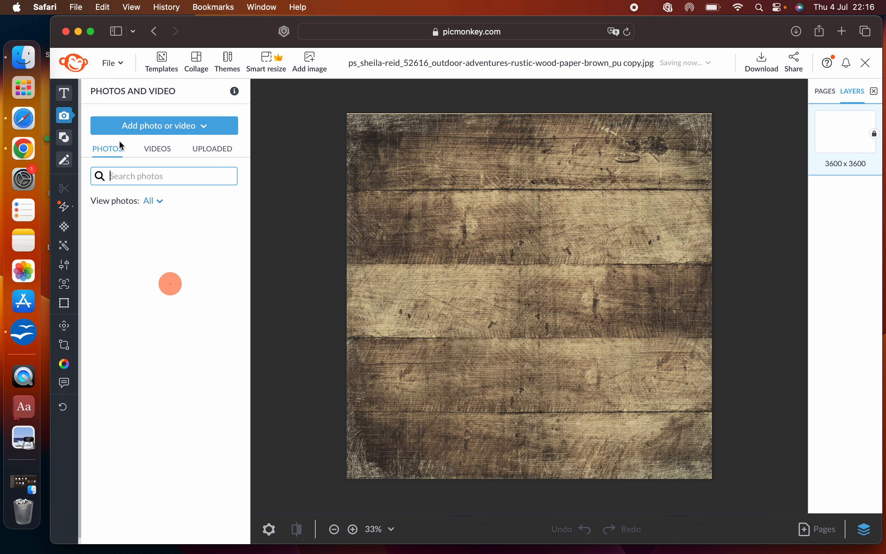
click(211, 149)
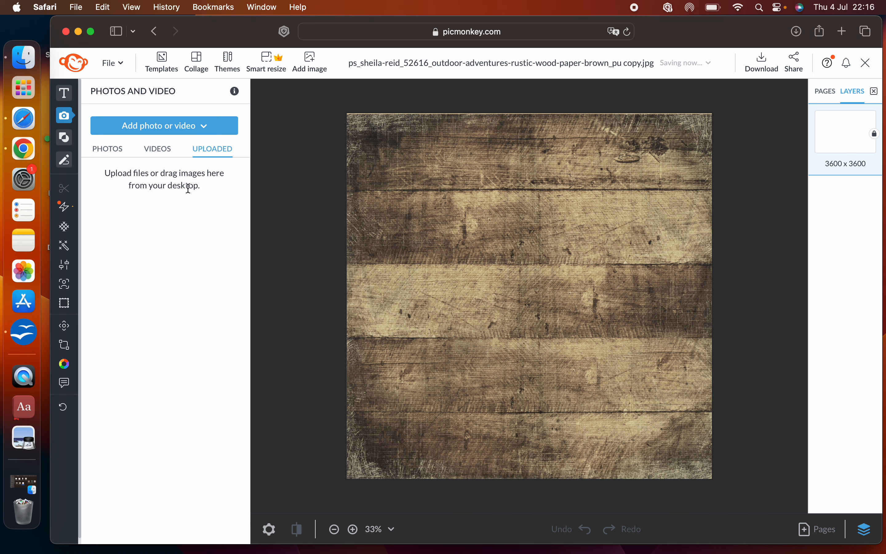
click(22, 481)
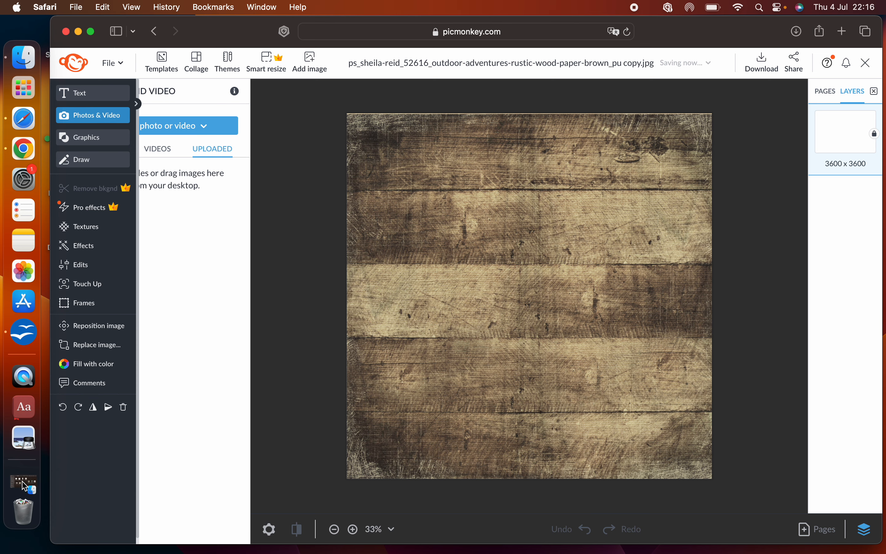
click(24, 484)
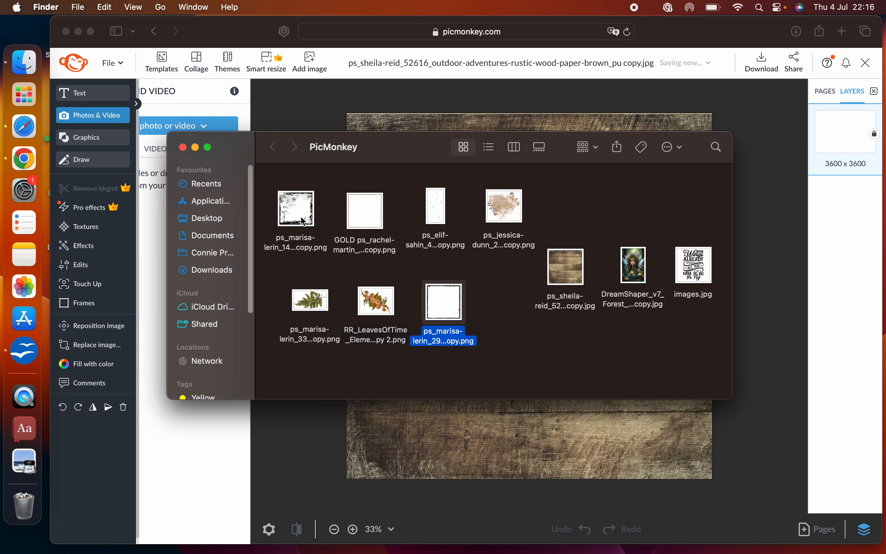
Step: Upload the black grunge frame, the gold frame, the speckle overlay and the brown textured cluster image from the PicMonkey folder
scroll(209, 257, down, 2)
drag(294, 222, 180, 433)
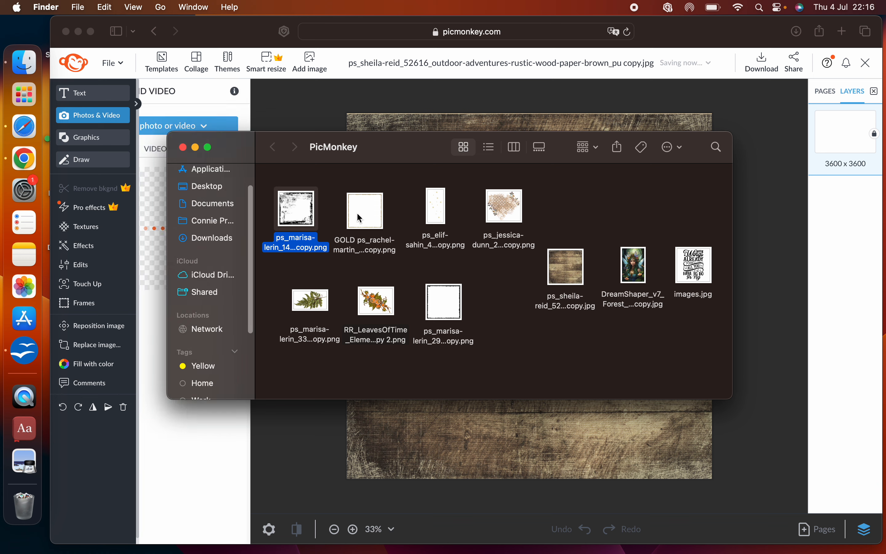
drag(359, 219, 182, 438)
drag(435, 208, 233, 415)
drag(502, 211, 168, 452)
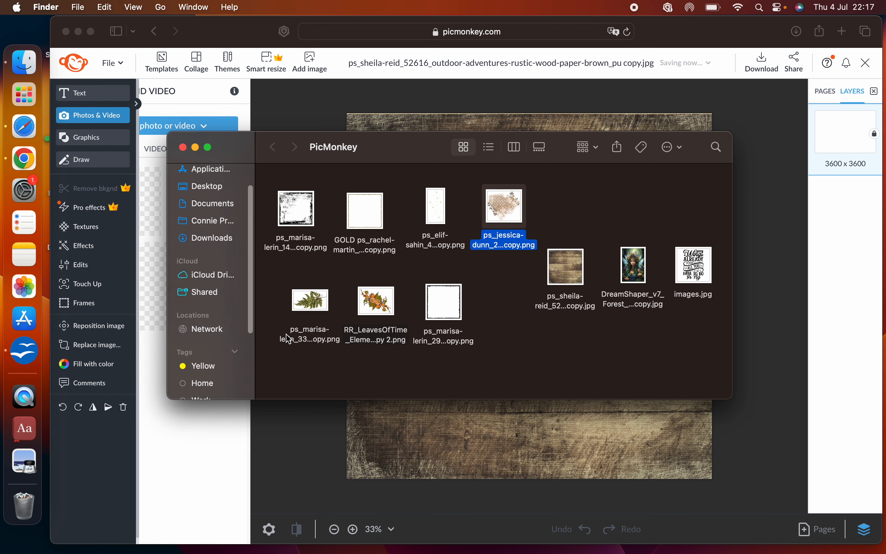
Step: Upload the fern leaves, orange leaf cluster, thin black frame, fairy portrait and images.jpg quote, and return to the PicMonkey editor
drag(309, 300, 180, 440)
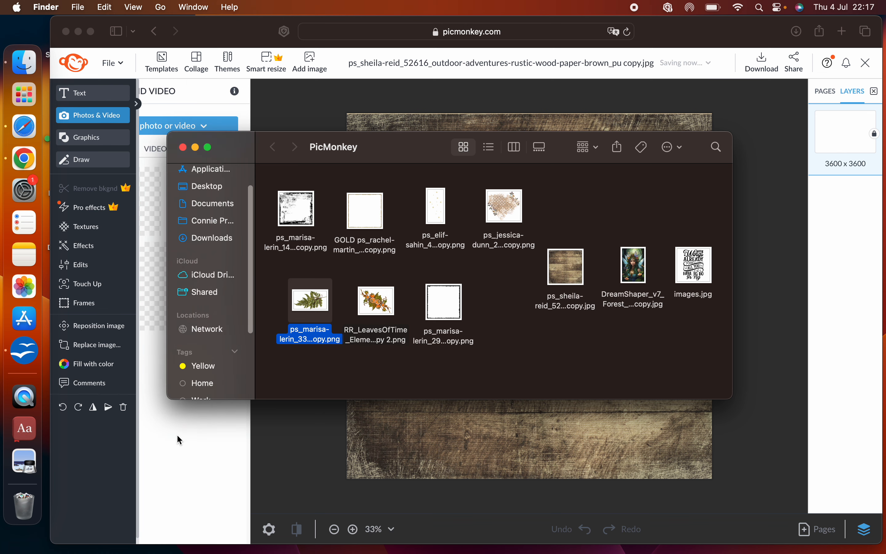
drag(376, 300, 195, 447)
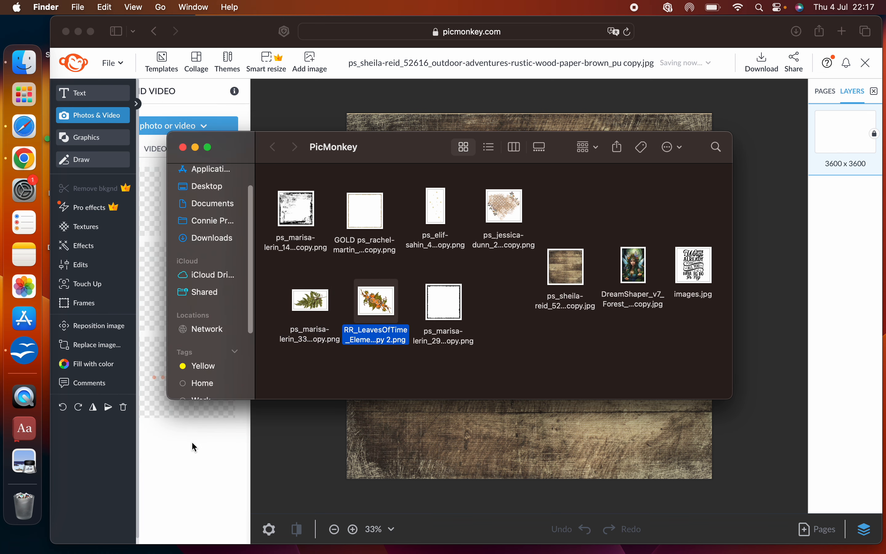
drag(444, 302, 204, 440)
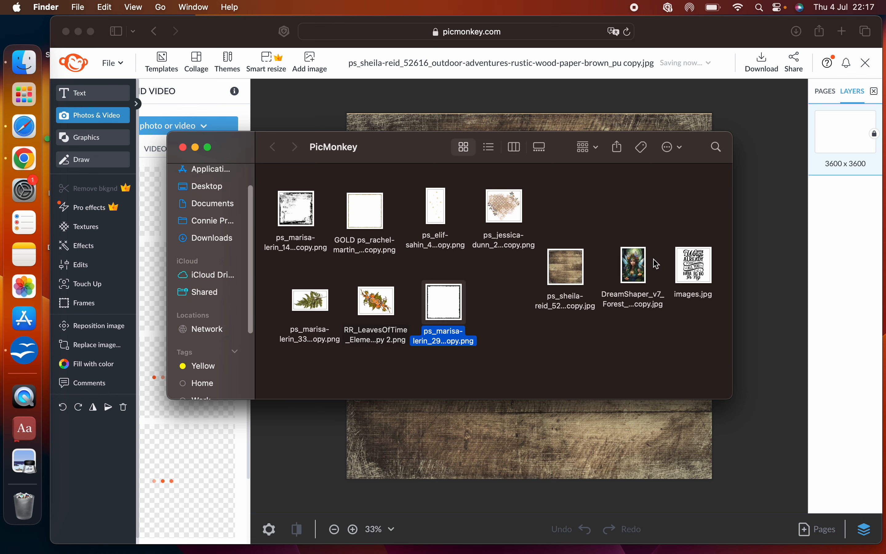
drag(635, 269, 209, 479)
drag(675, 271, 194, 473)
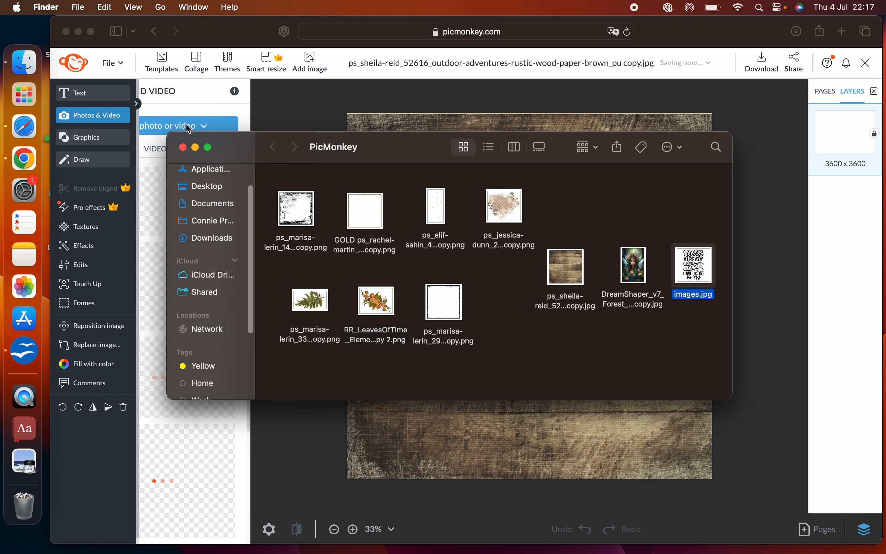
click(195, 146)
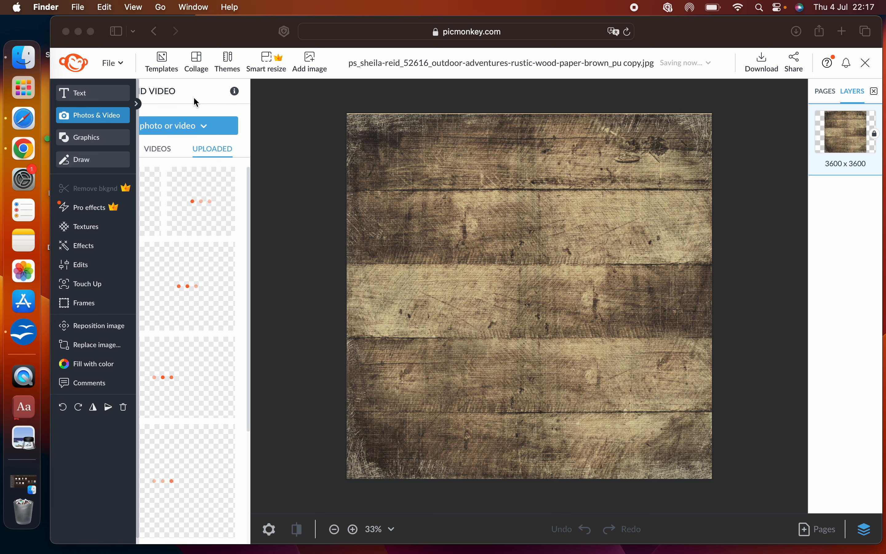
click(195, 93)
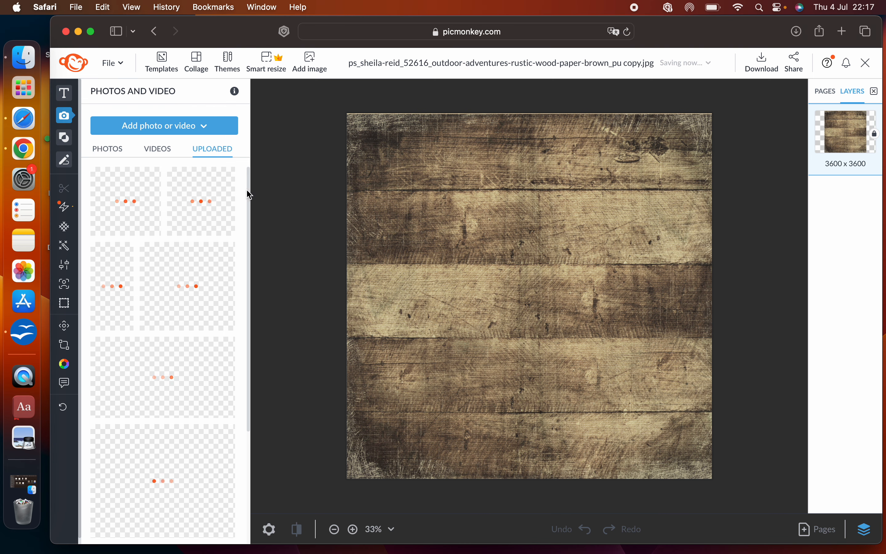
Step: Add the black grunge frame to the canvas and stretch it to cover the whole wood background
mouse_move(247, 192)
mouse_down()
mouse_move(247, 326)
mouse_move(240, 182)
mouse_up()
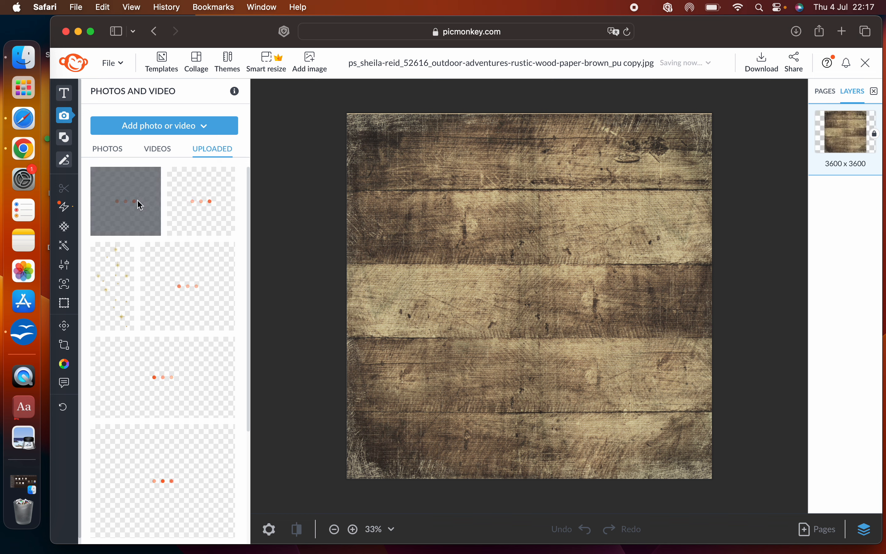
click(135, 217)
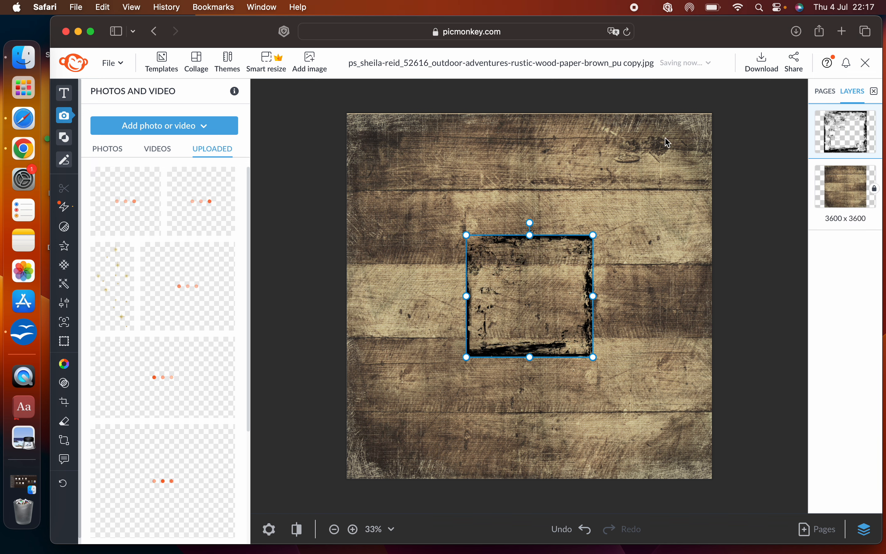
drag(593, 234, 696, 102)
drag(675, 149, 675, 144)
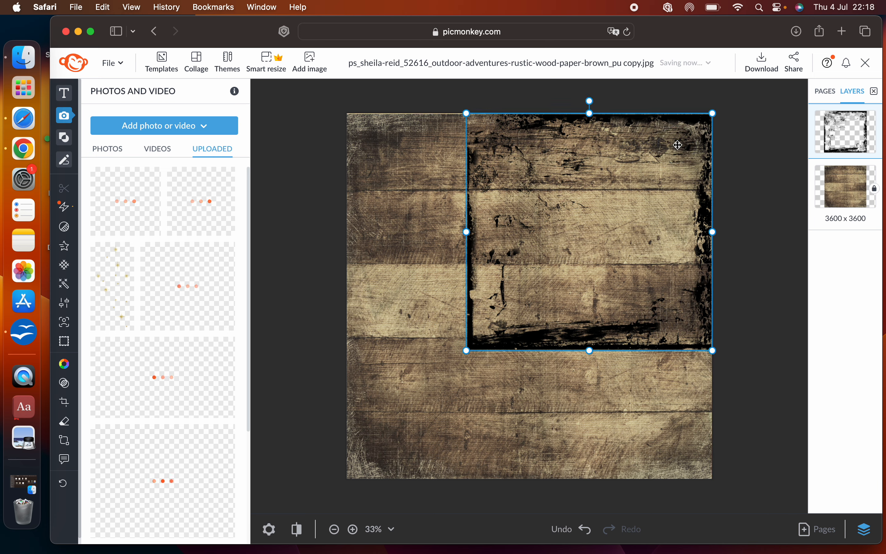
drag(464, 351, 354, 477)
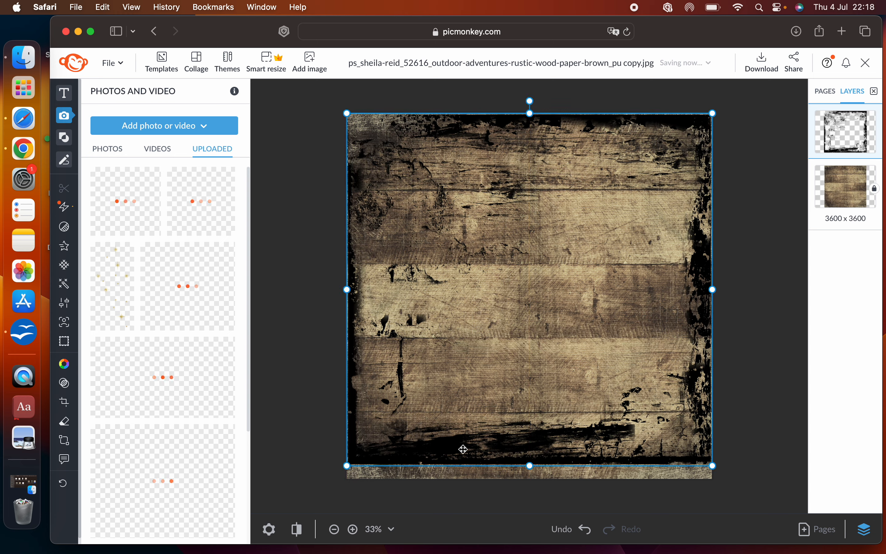
drag(528, 465, 527, 479)
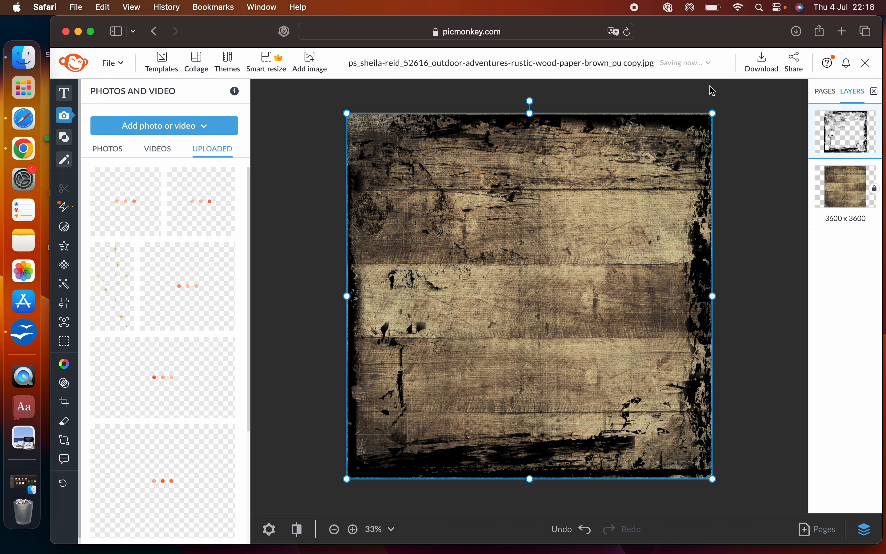
click(765, 191)
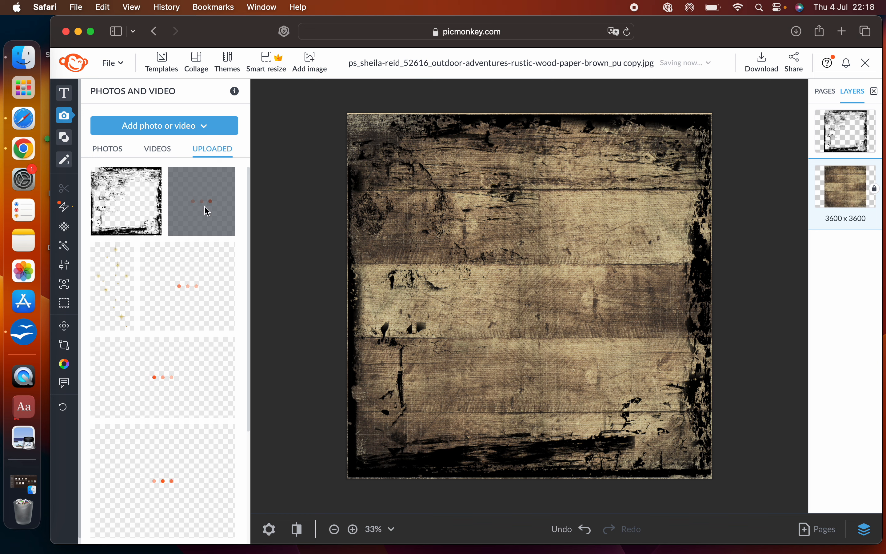
Step: Add the uploaded gold frame as a full-canvas border above the grunge frame
click(204, 206)
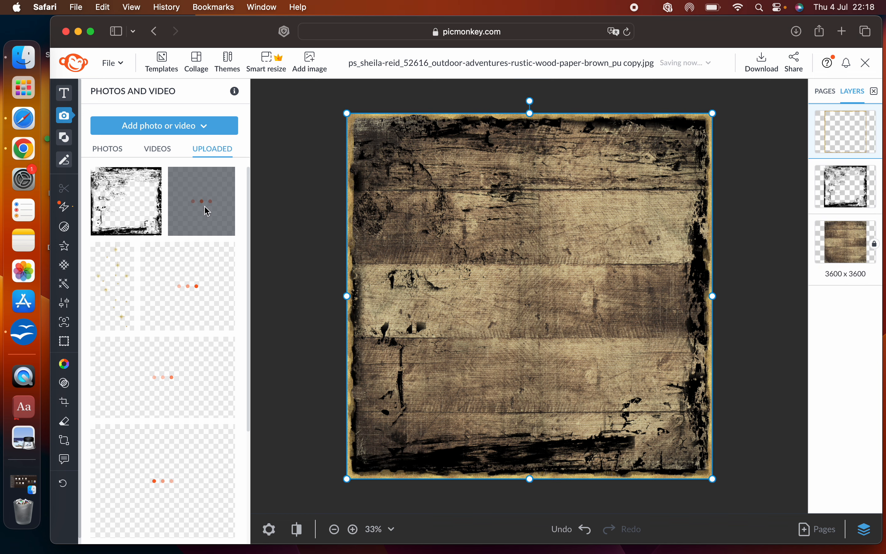
click(739, 447)
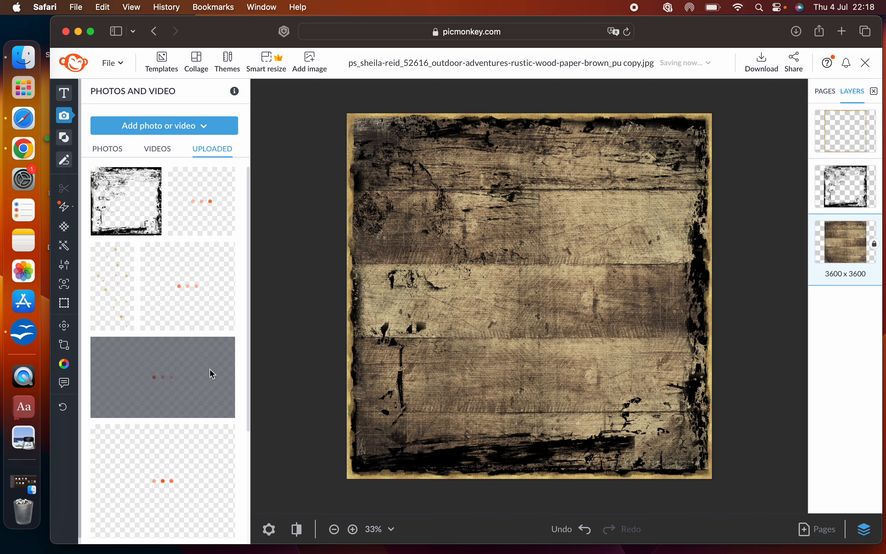
Step: Add the fairy portrait to the canvas, enlarge it to about two thirds of the canvas height and position it near the centre
drag(248, 331, 249, 455)
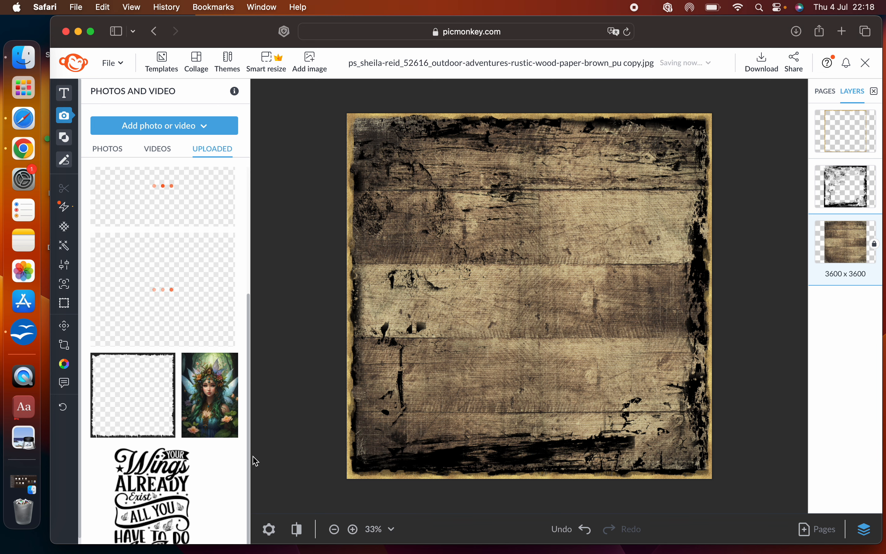
click(219, 414)
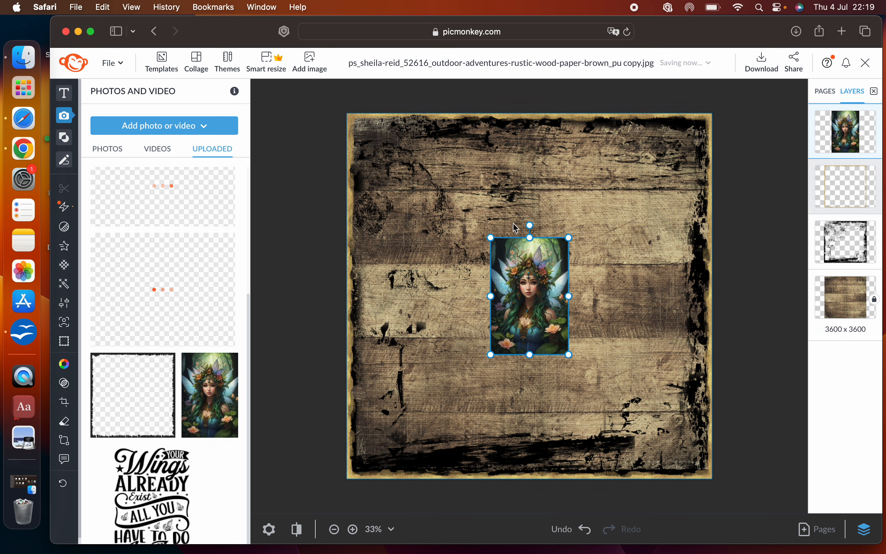
drag(569, 239, 641, 145)
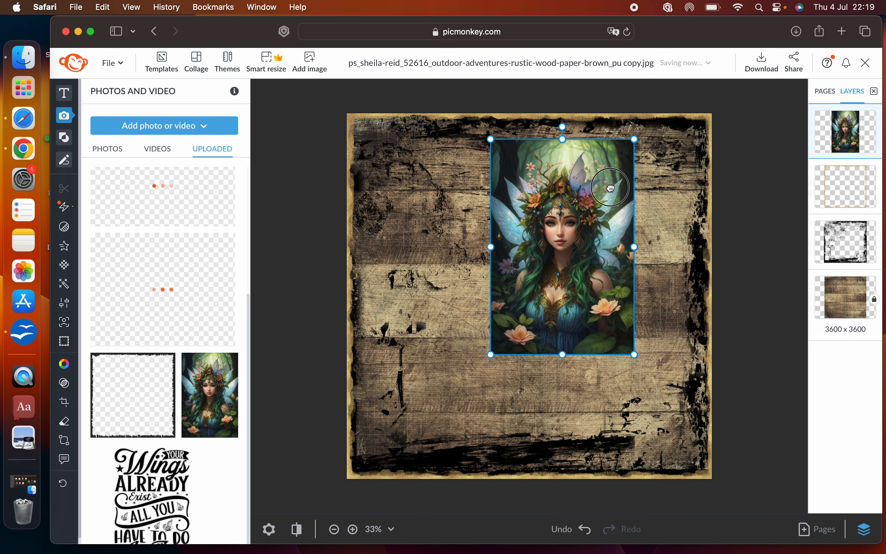
drag(615, 180, 587, 236)
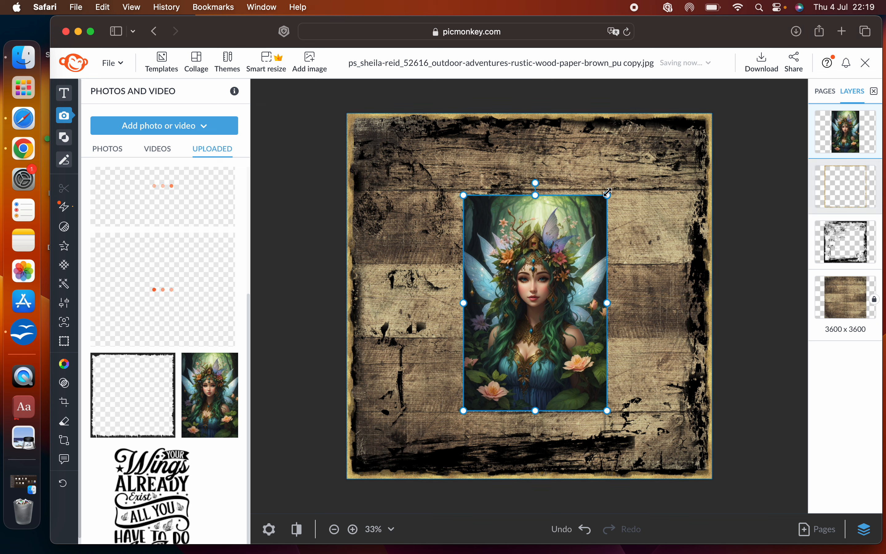
drag(607, 196, 636, 154)
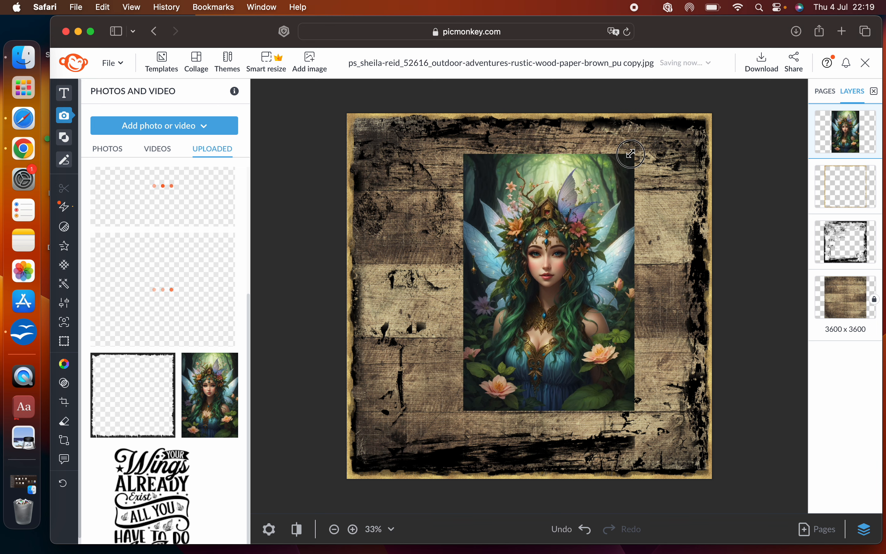
drag(562, 252, 548, 259)
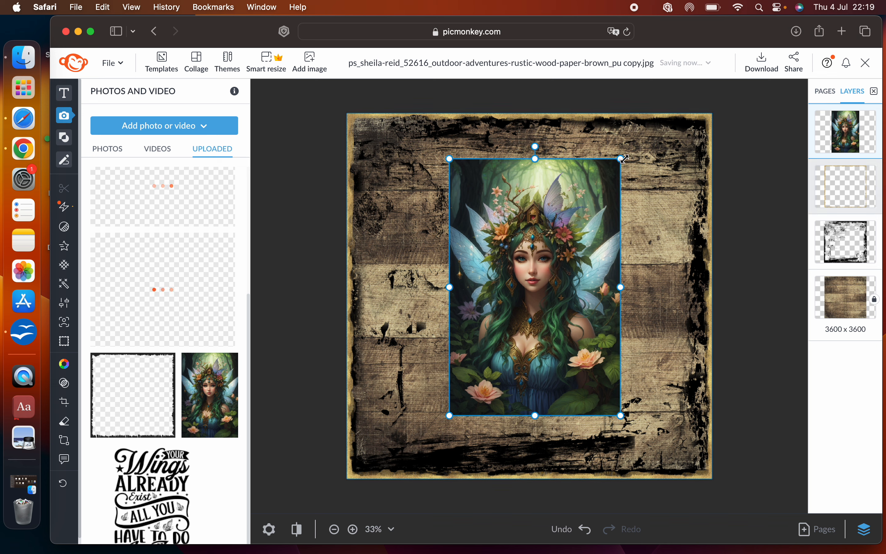
drag(621, 160, 615, 172)
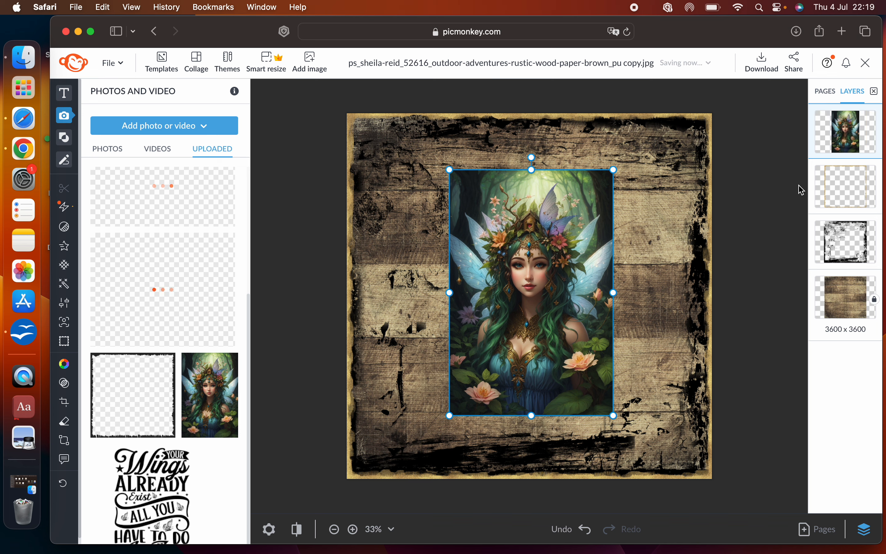
click(755, 219)
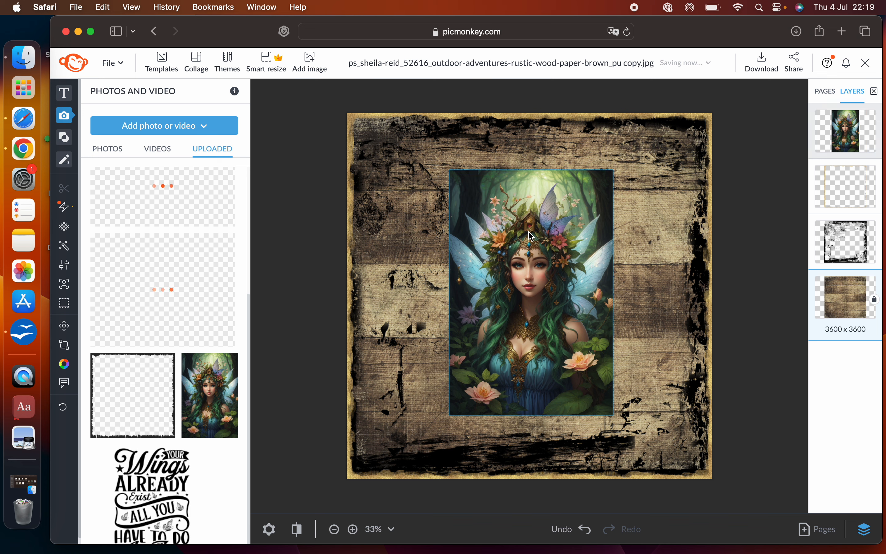
click(529, 301)
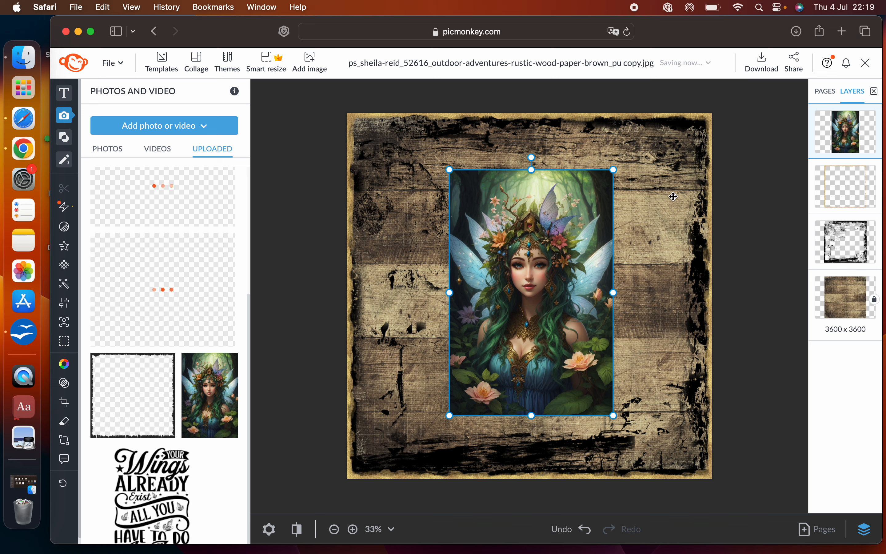
Step: Nudge the fairy portrait slightly up and to the right on the wood background
click(839, 131)
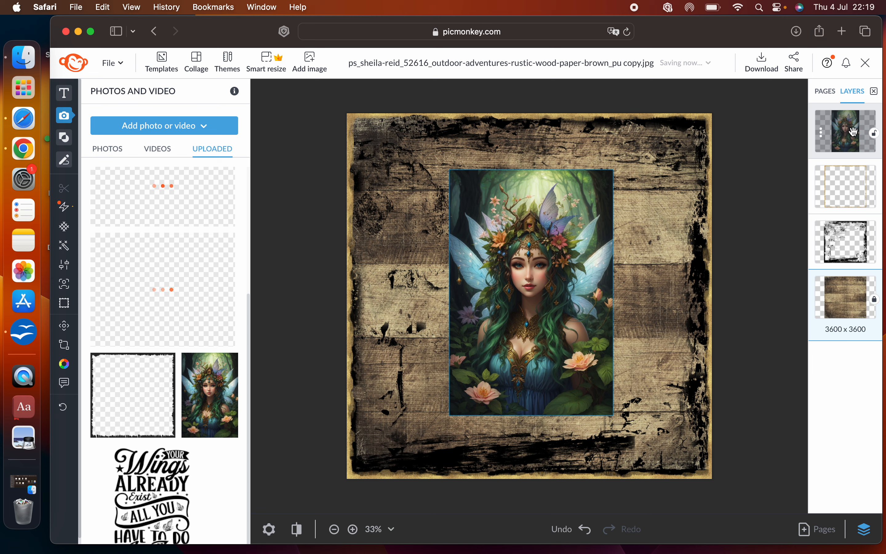
mouse_move(562, 274)
mouse_down()
mouse_move(544, 280)
mouse_move(561, 267)
mouse_move(554, 270)
mouse_up()
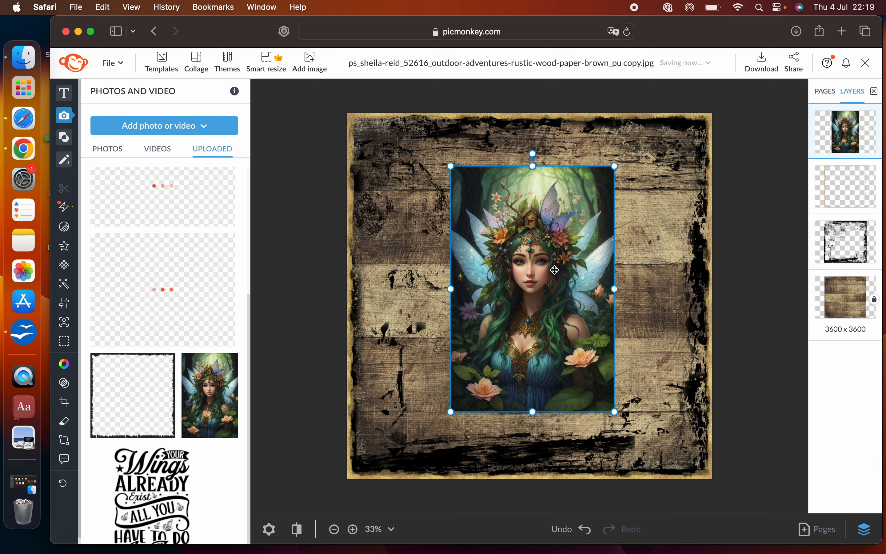
click(765, 254)
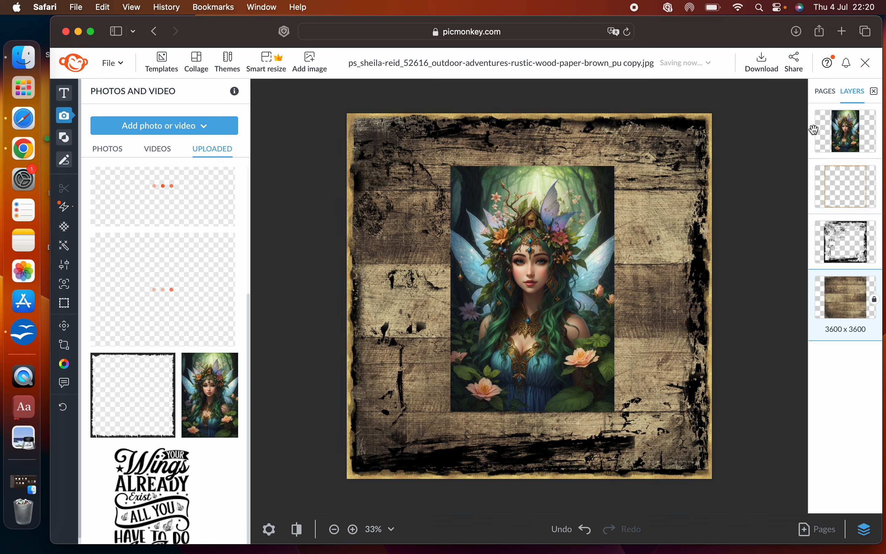
Step: Apply a black drop shadow to the fairy portrait with the default settings
click(842, 132)
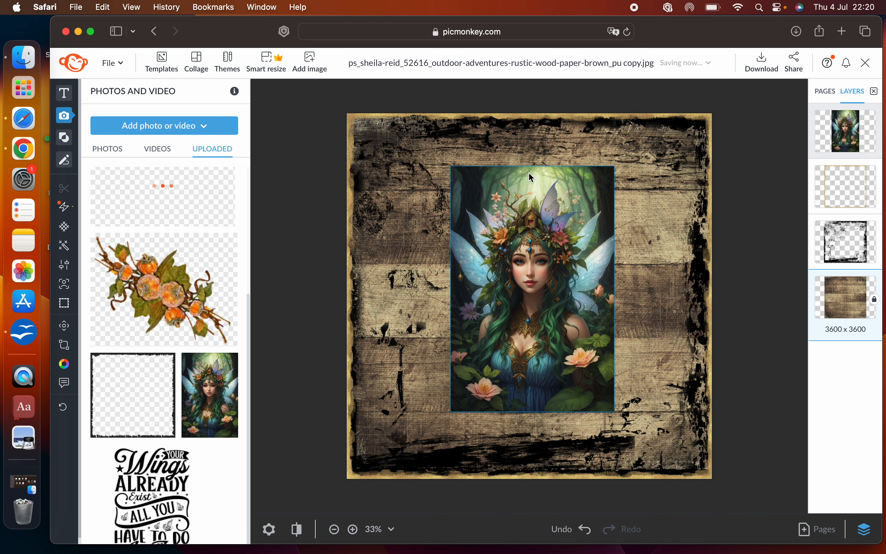
click(493, 200)
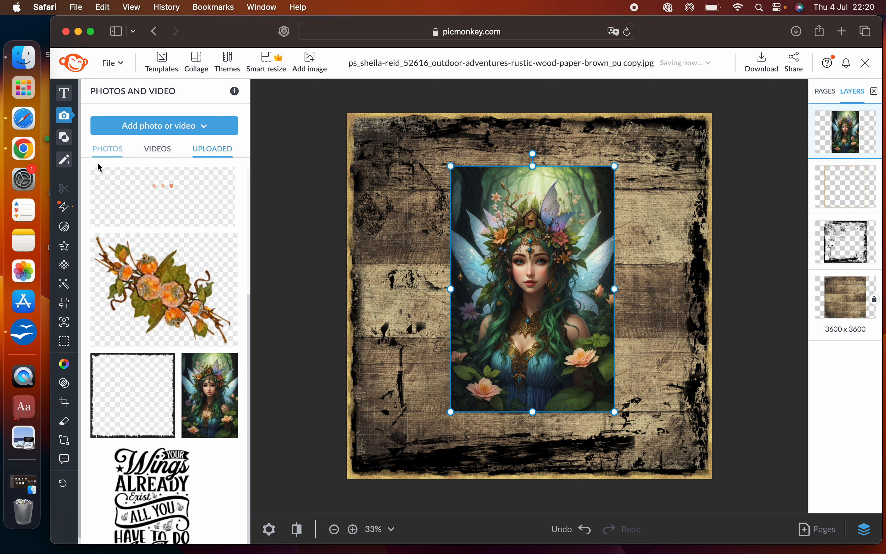
mouse_move(75, 214)
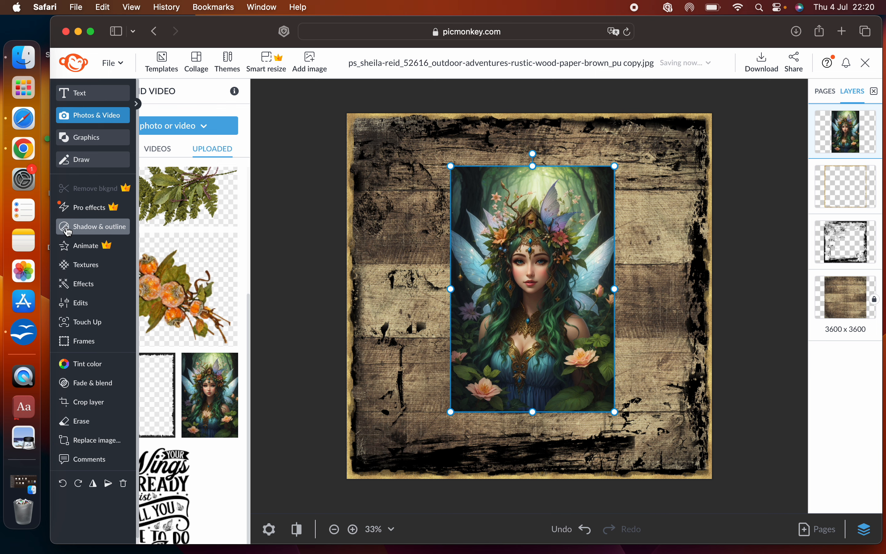
click(68, 229)
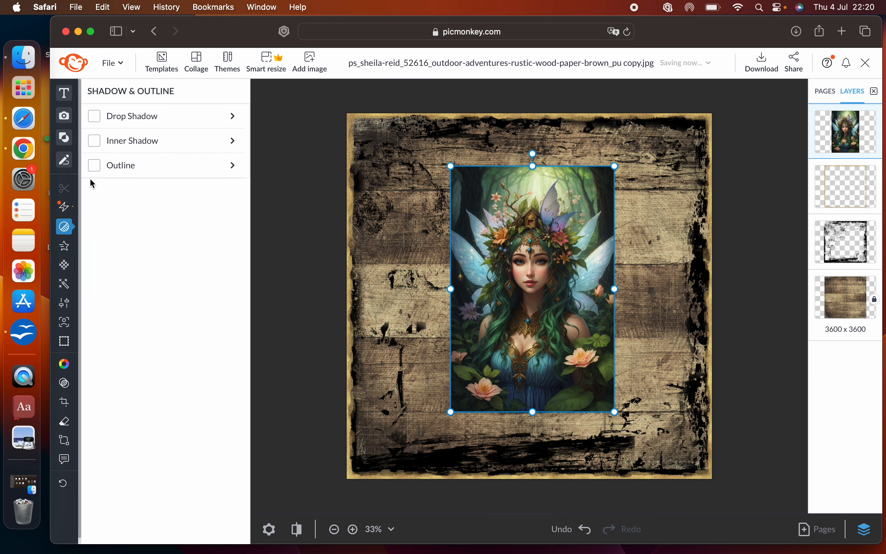
click(94, 118)
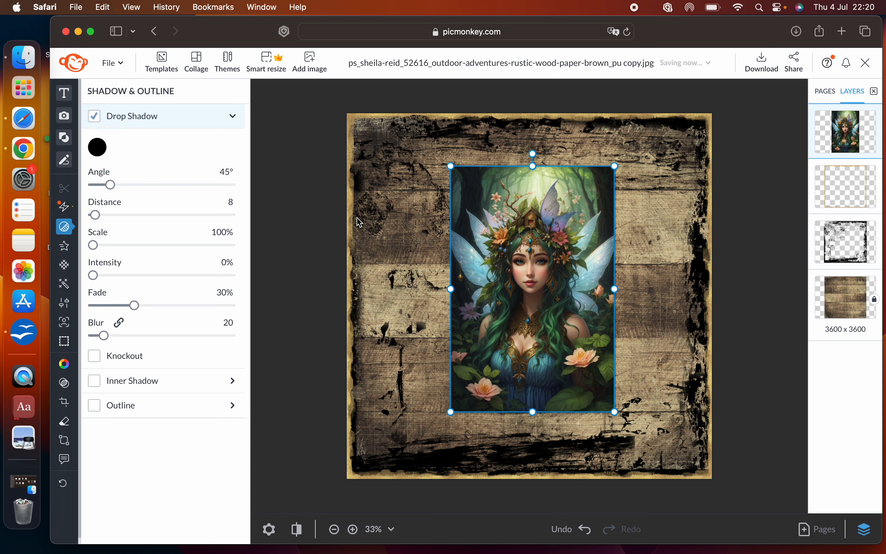
click(752, 279)
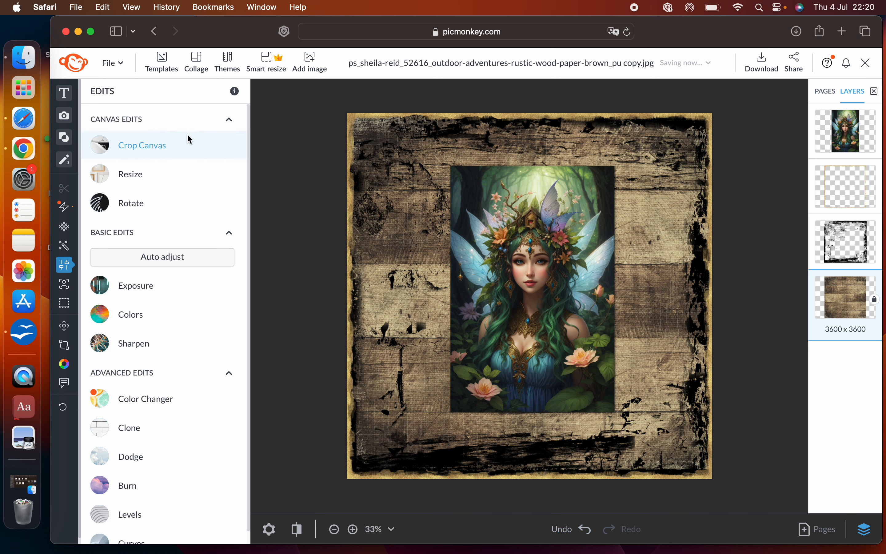
Step: Increase the distance of the fairy portrait's drop shadow so it is offset further from the image
click(585, 231)
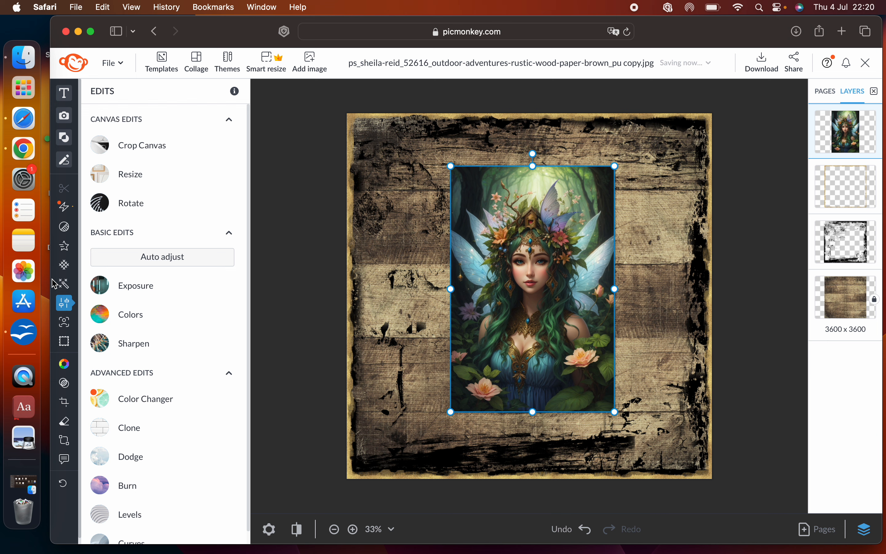
click(65, 230)
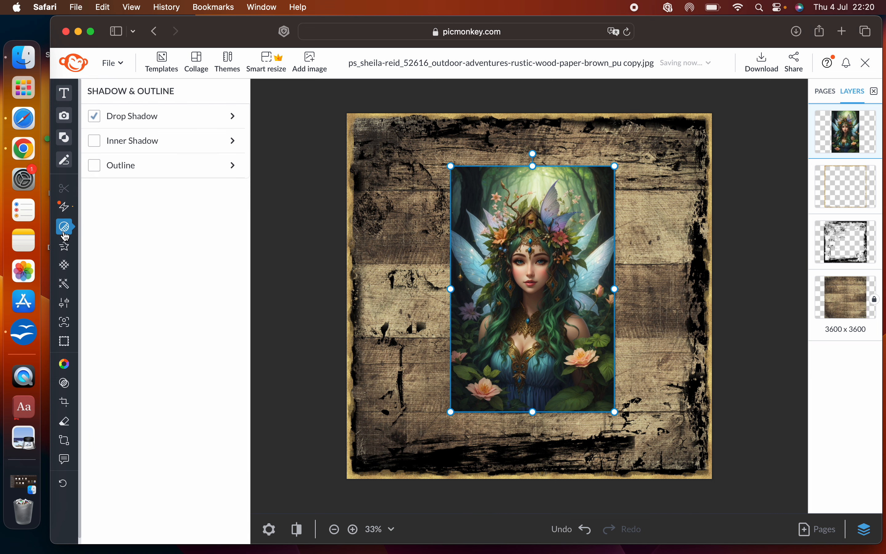
click(232, 118)
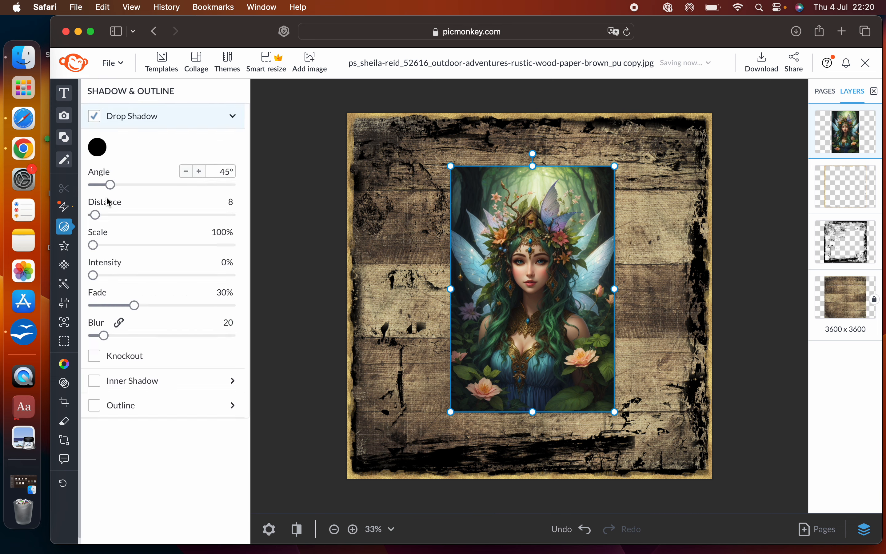
click(96, 215)
drag(98, 218, 109, 220)
click(779, 184)
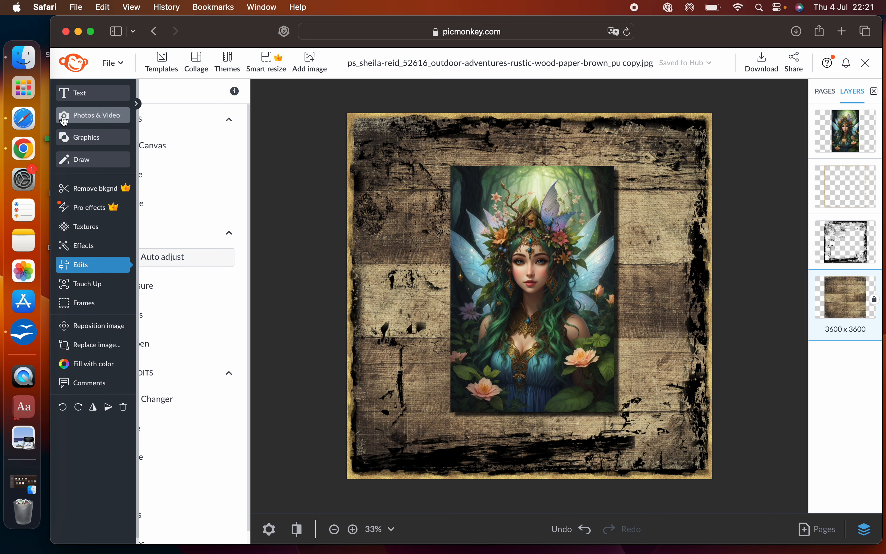
Step: Try to fit a second copy of the uploaded black grunge frame over the fairy portrait by resizing and stretching it
click(65, 121)
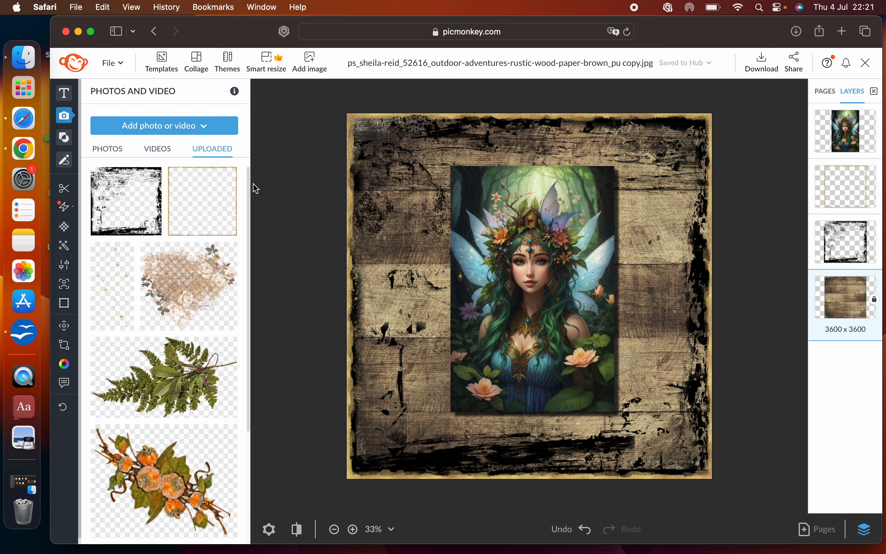
drag(248, 184, 248, 243)
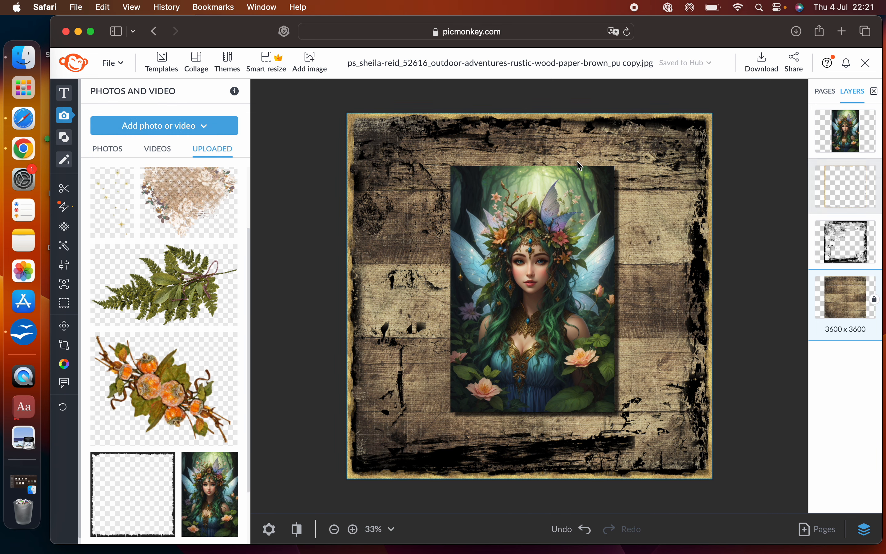
click(248, 354)
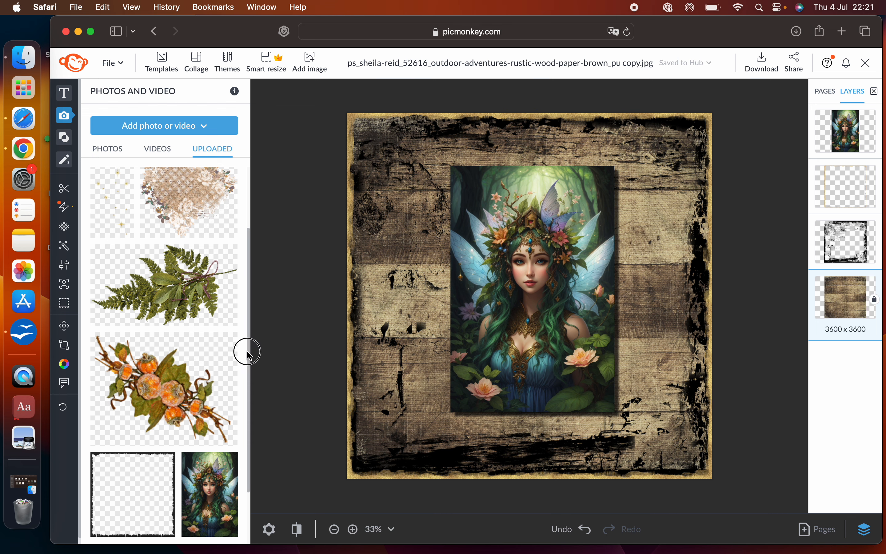
drag(248, 353, 241, 271)
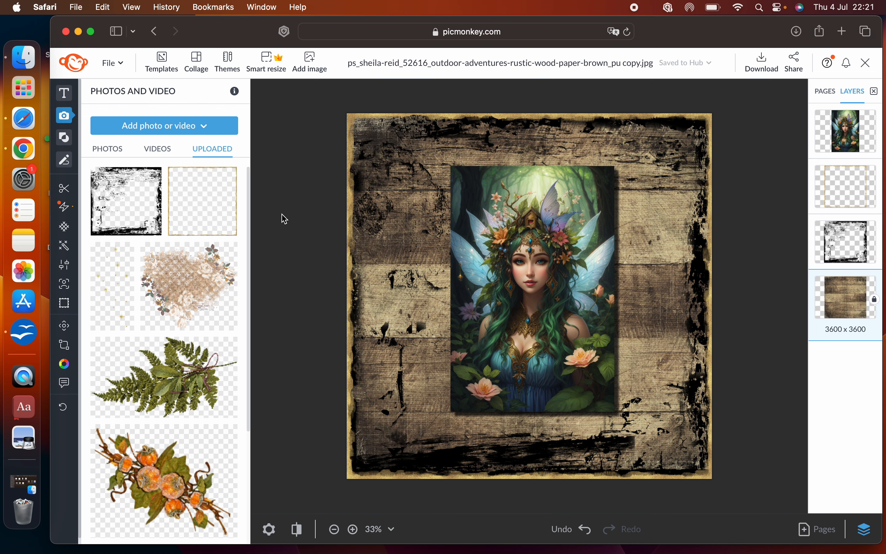
drag(247, 224, 255, 373)
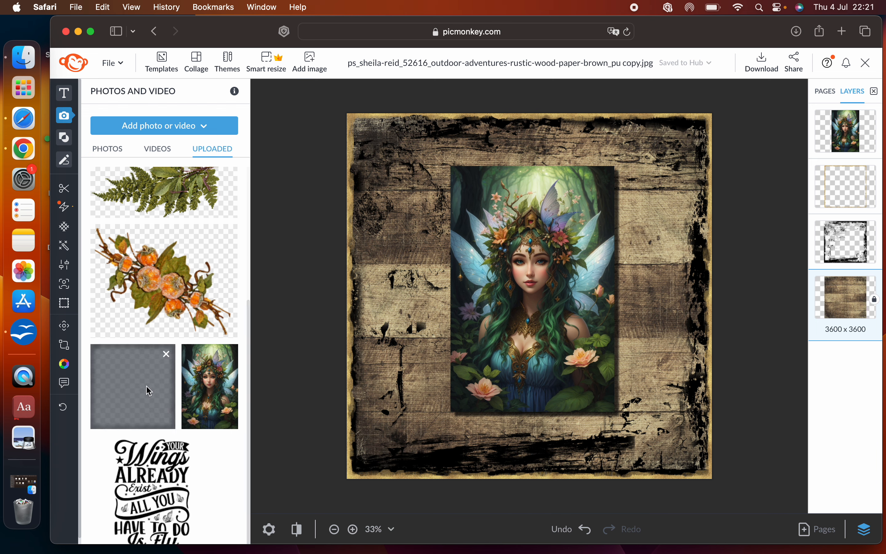
drag(247, 336, 247, 204)
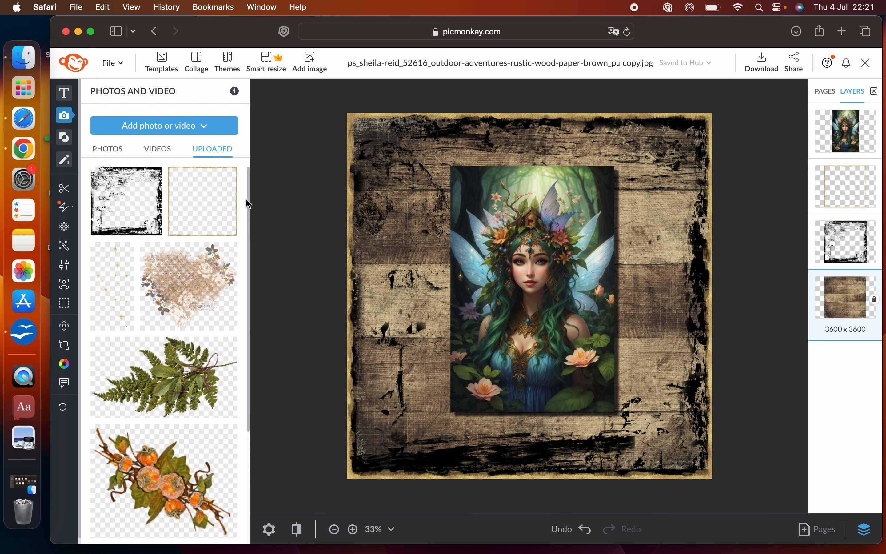
click(138, 205)
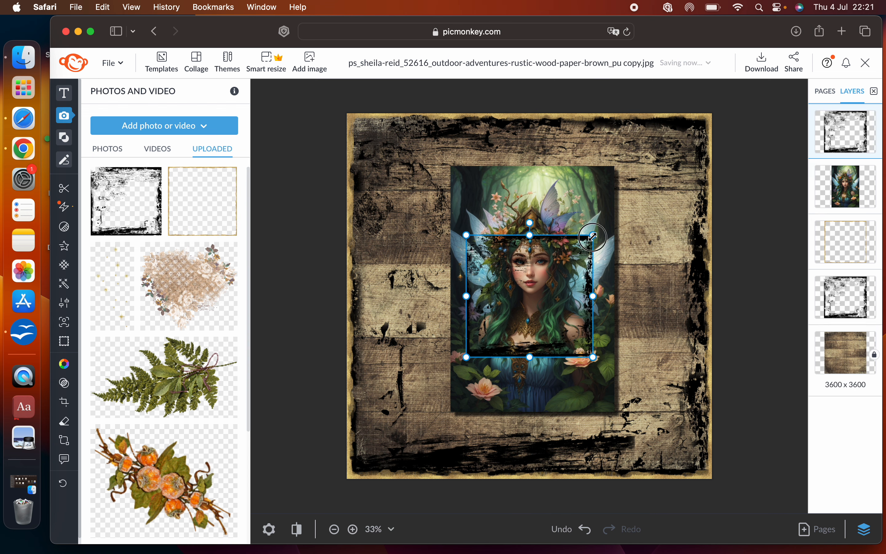
drag(593, 236, 580, 176)
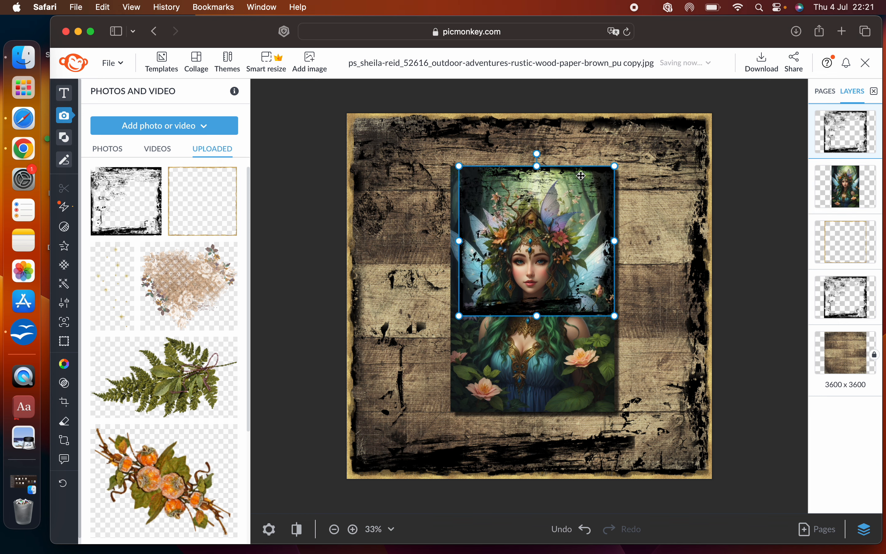
drag(459, 315, 451, 324)
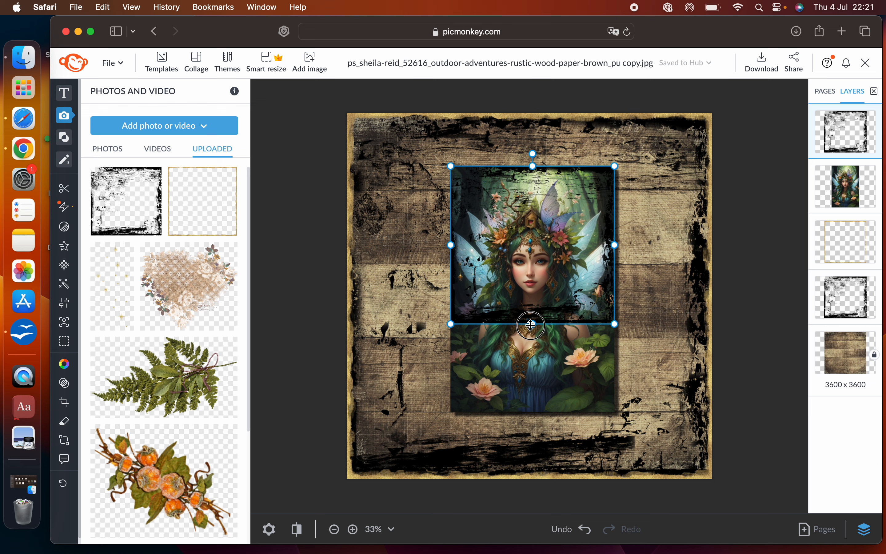
drag(531, 324, 528, 415)
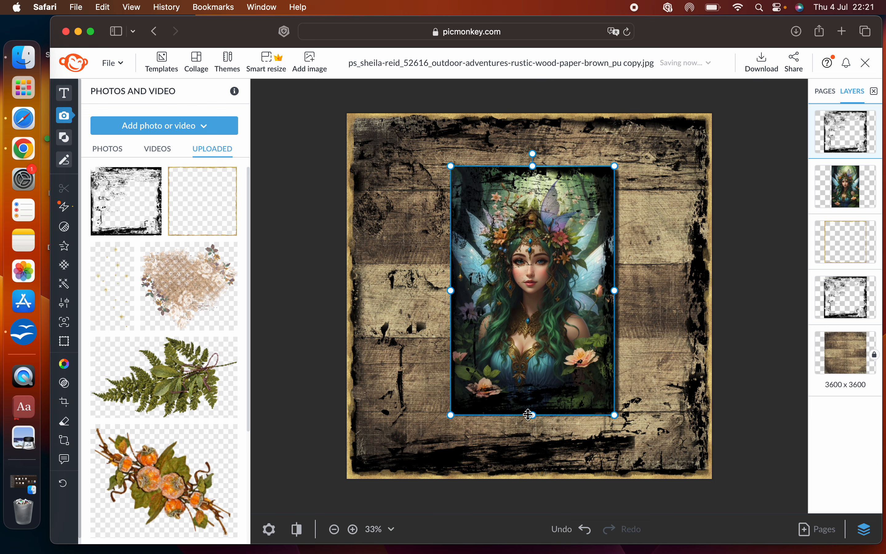
click(748, 239)
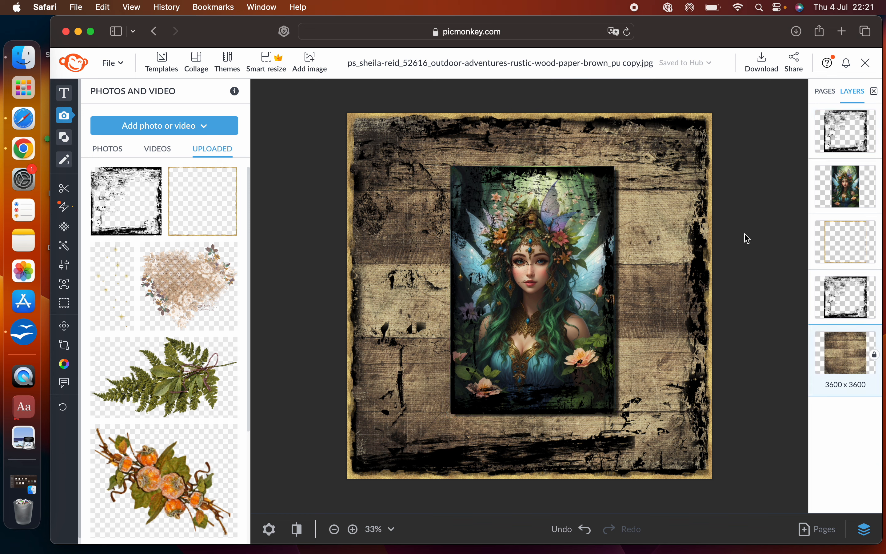
Step: Undo the resizing and the addition of the grunge frame over the fairy portrait
mouse_move(129, 193)
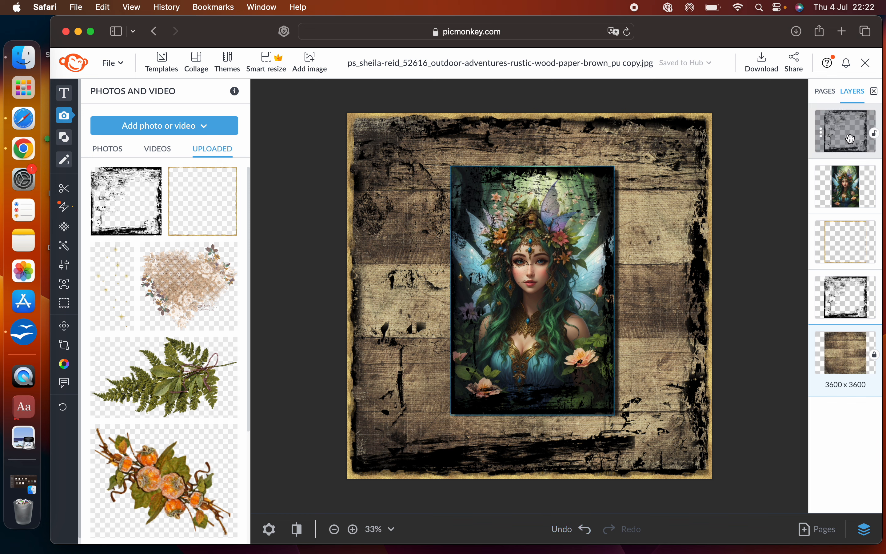
click(586, 530)
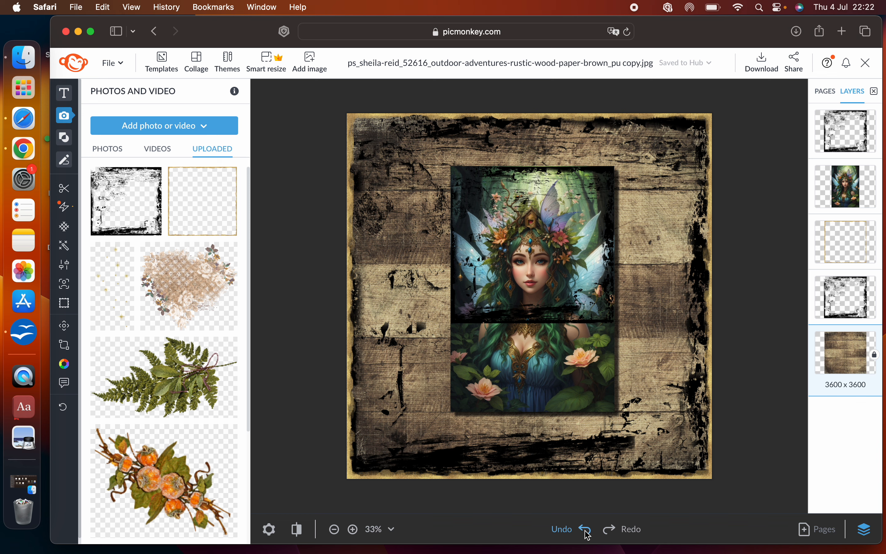
click(587, 534)
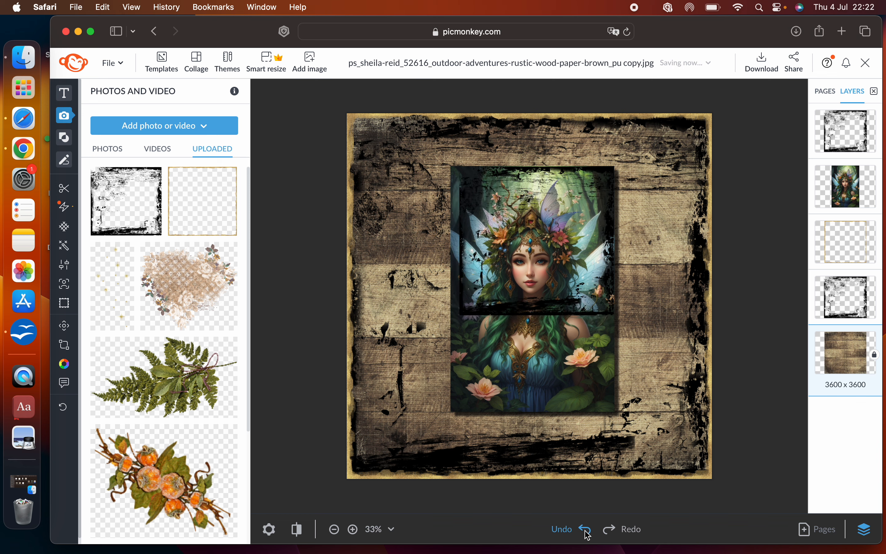
click(588, 534)
click(587, 534)
click(587, 534)
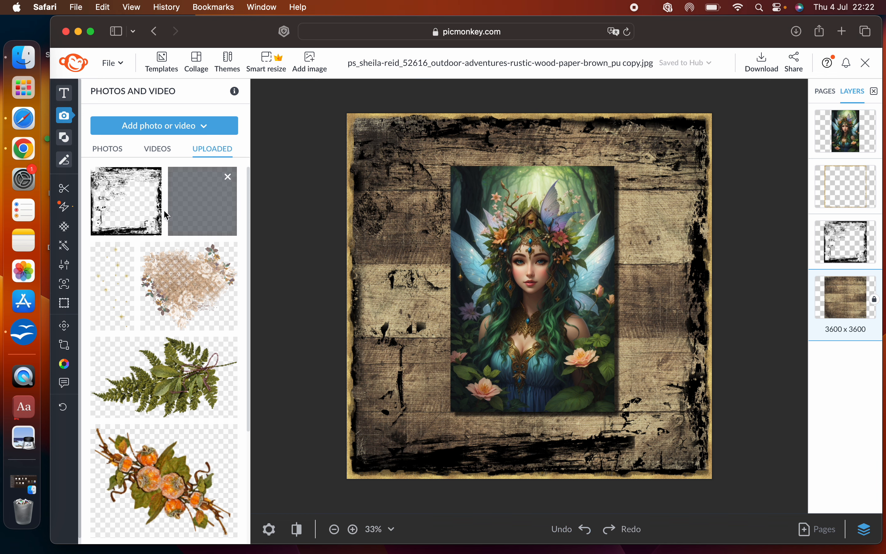
click(133, 200)
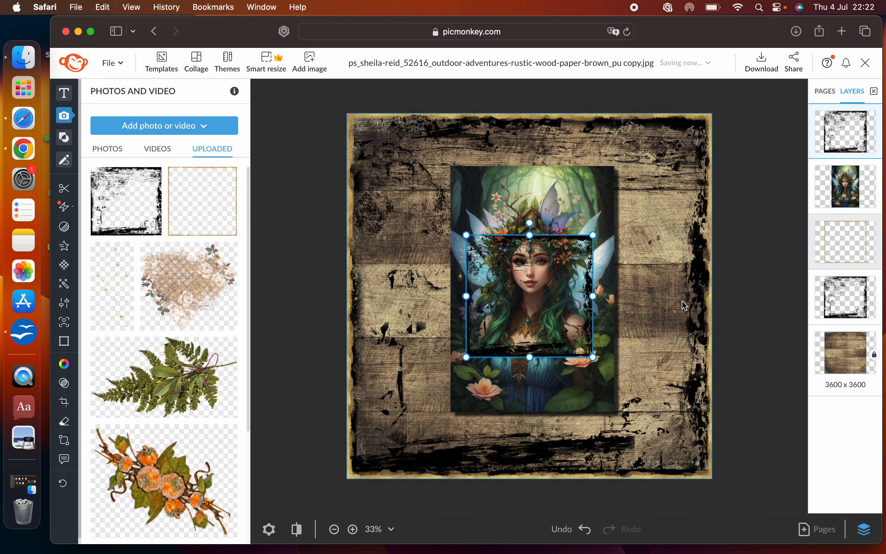
click(747, 290)
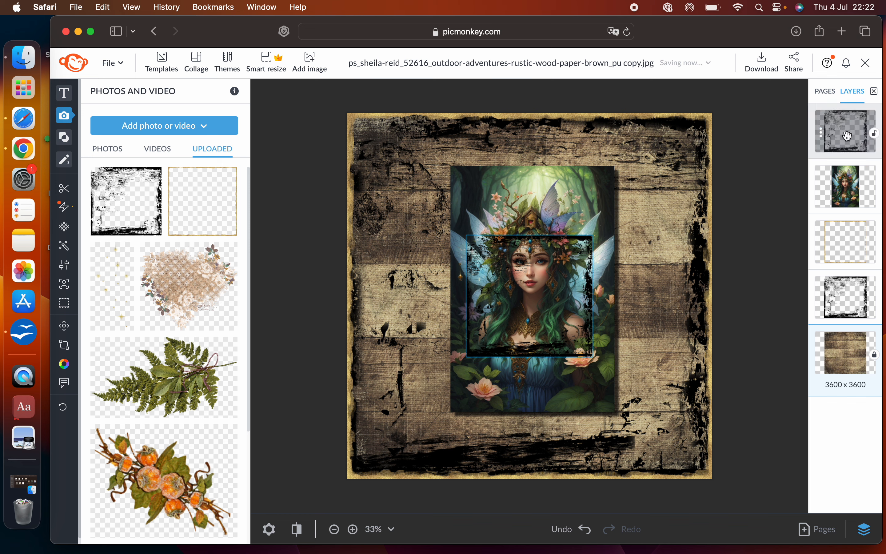
click(546, 297)
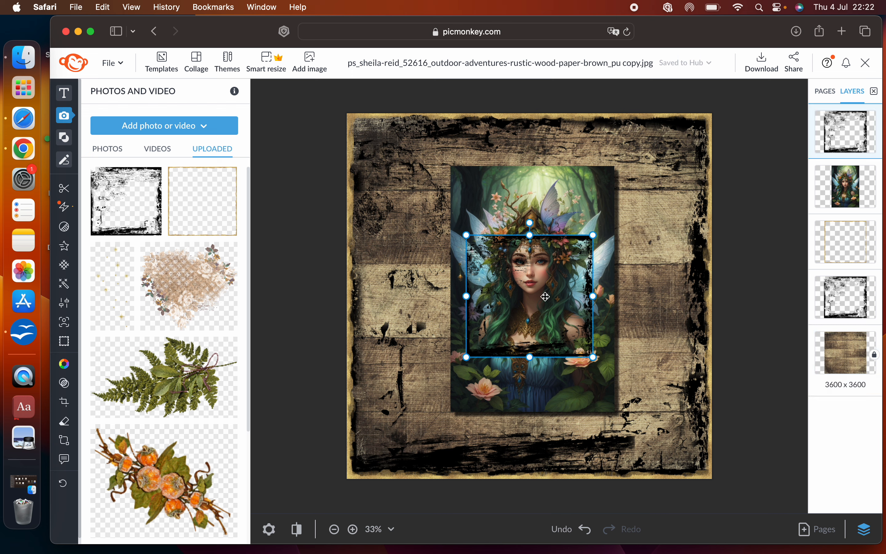
key(BackSpace)
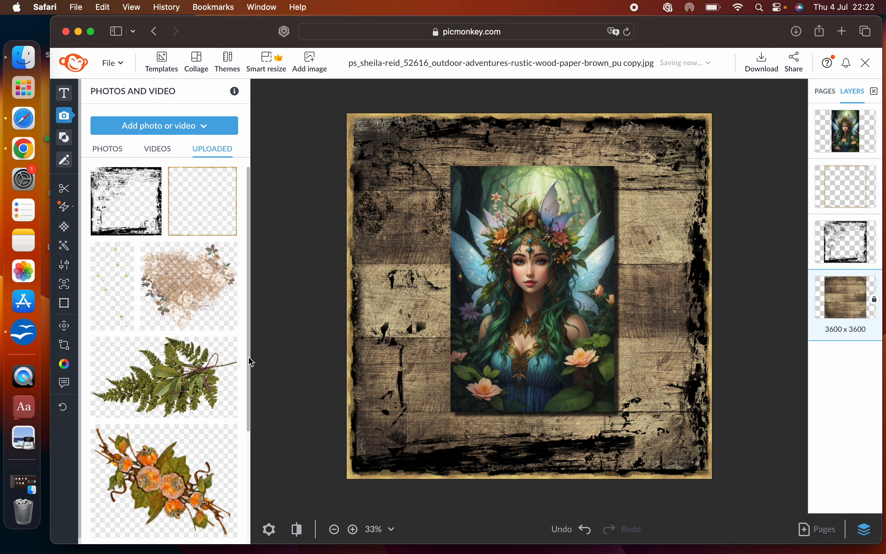
Step: Add the uploaded rough-edged black frame and resize, stretch and position it to fit over the fairy portrait
scroll(246, 374, down, 1)
drag(247, 373, 247, 485)
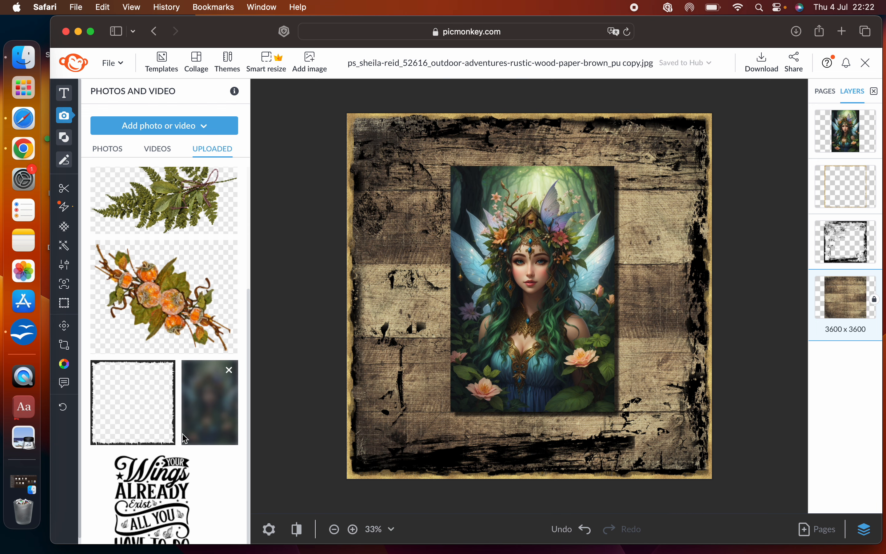
click(154, 431)
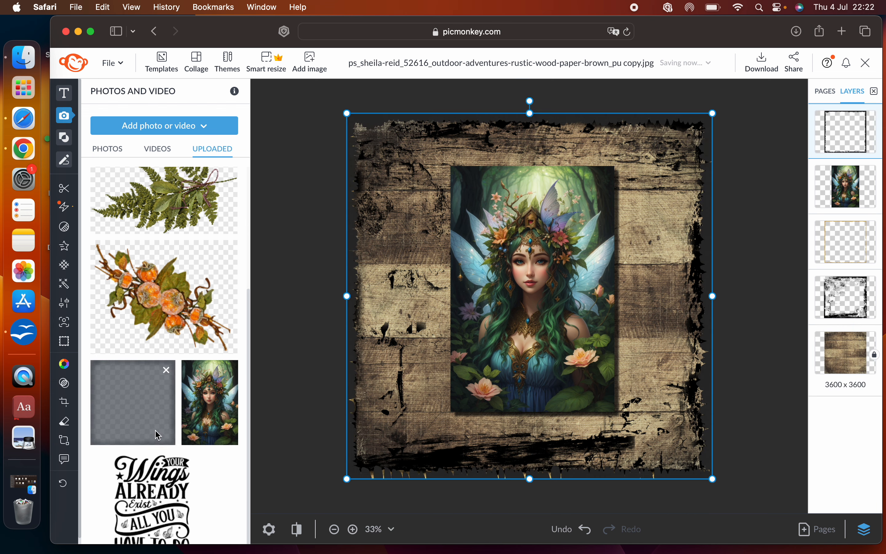
drag(712, 113, 666, 159)
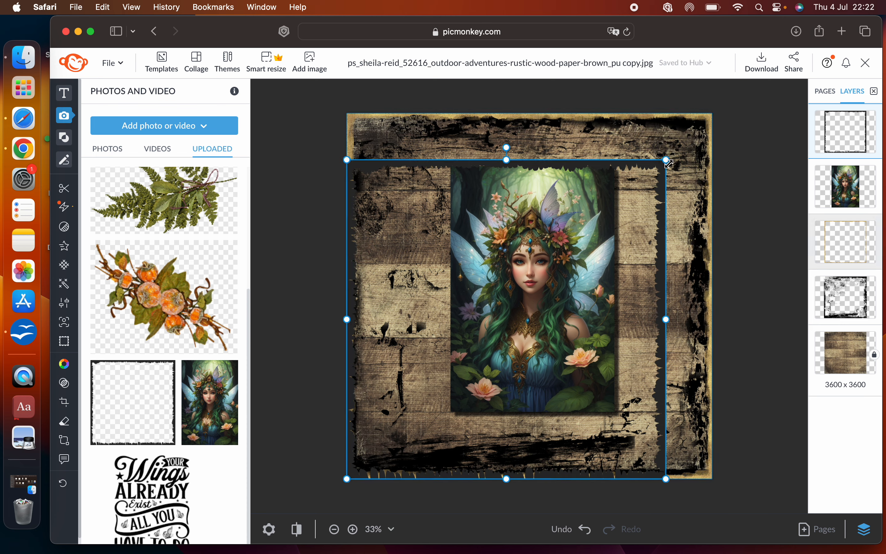
drag(345, 480, 400, 447)
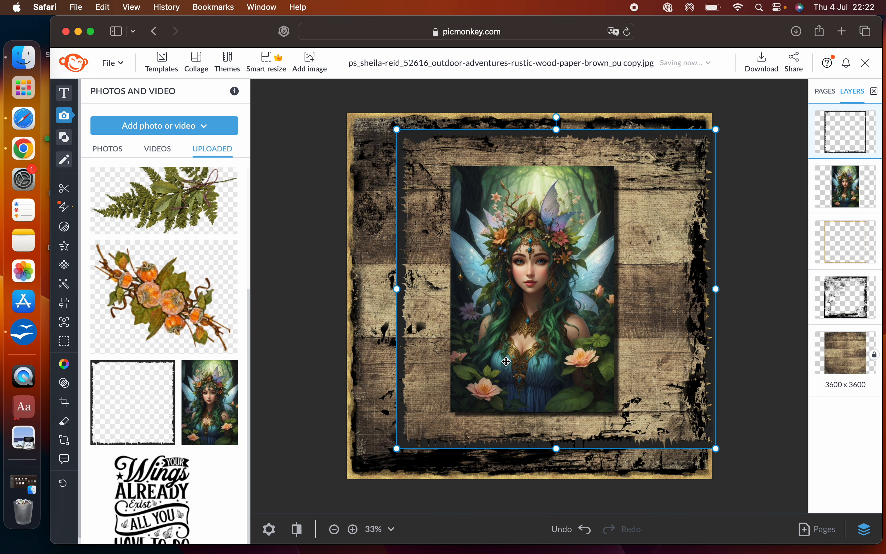
drag(717, 130, 579, 171)
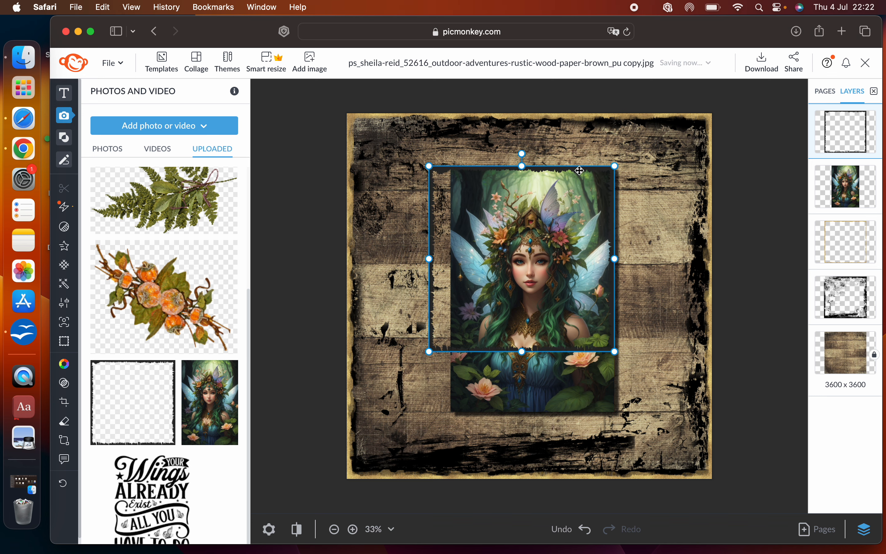
drag(438, 168, 509, 164)
drag(537, 323, 524, 414)
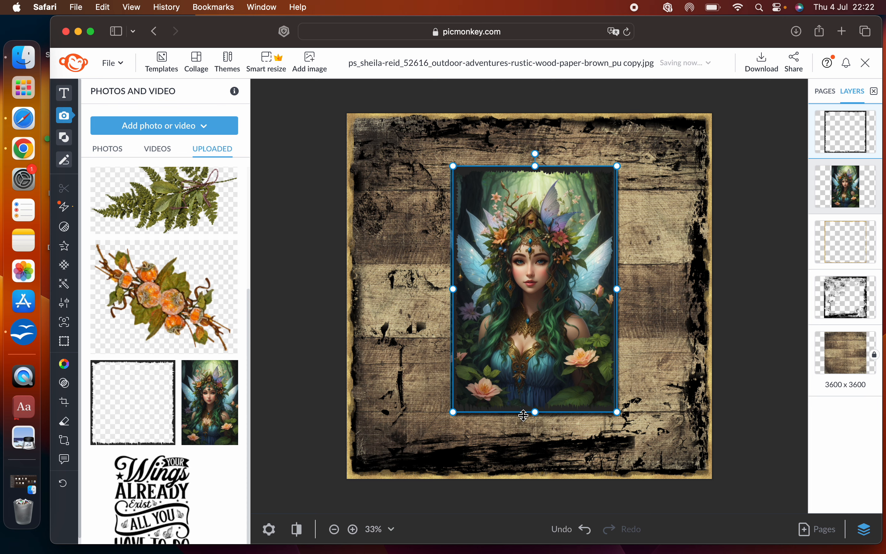
Step: Stretch both sides of the rough-edged frame slightly so it fully covers the portrait's left and right edges
drag(618, 291, 620, 291)
click(354, 531)
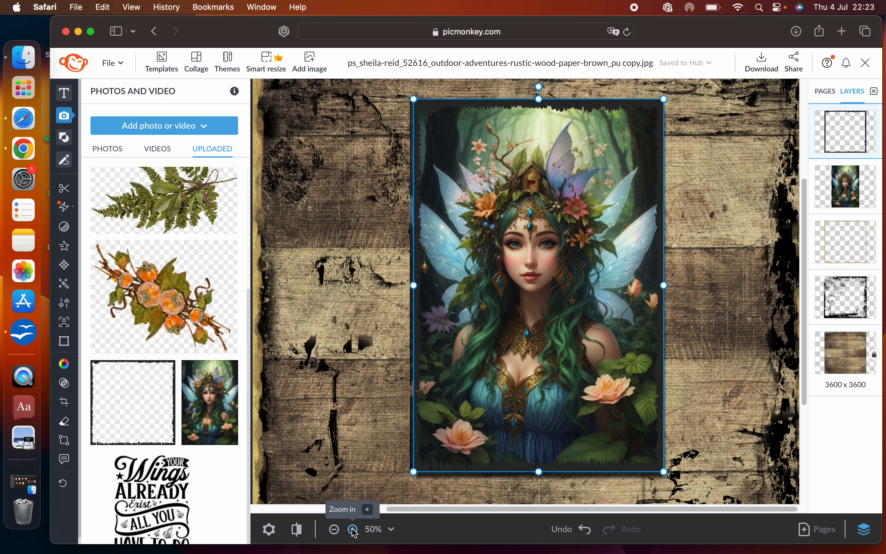
click(740, 372)
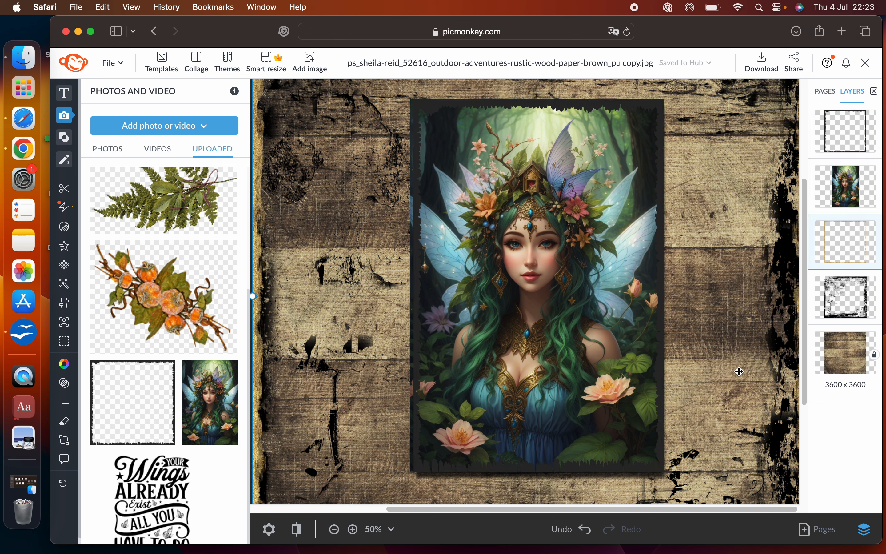
click(419, 308)
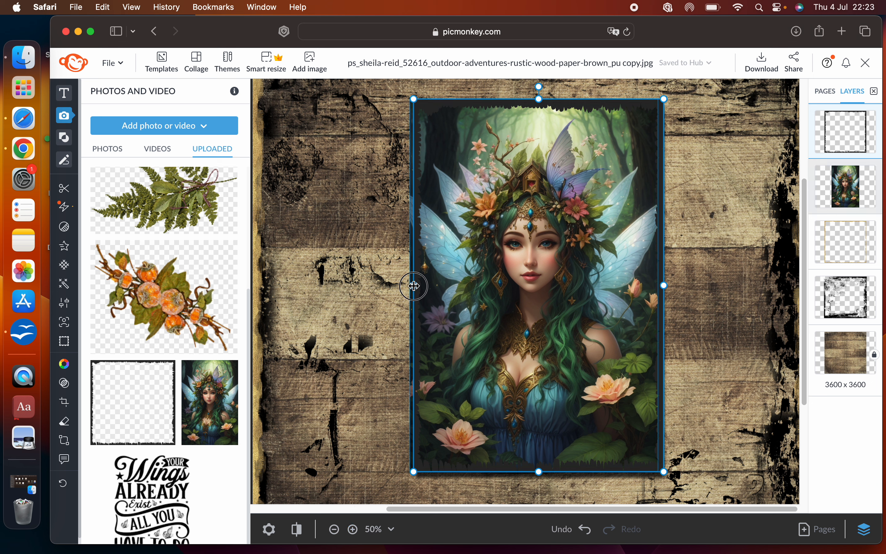
drag(414, 286, 410, 286)
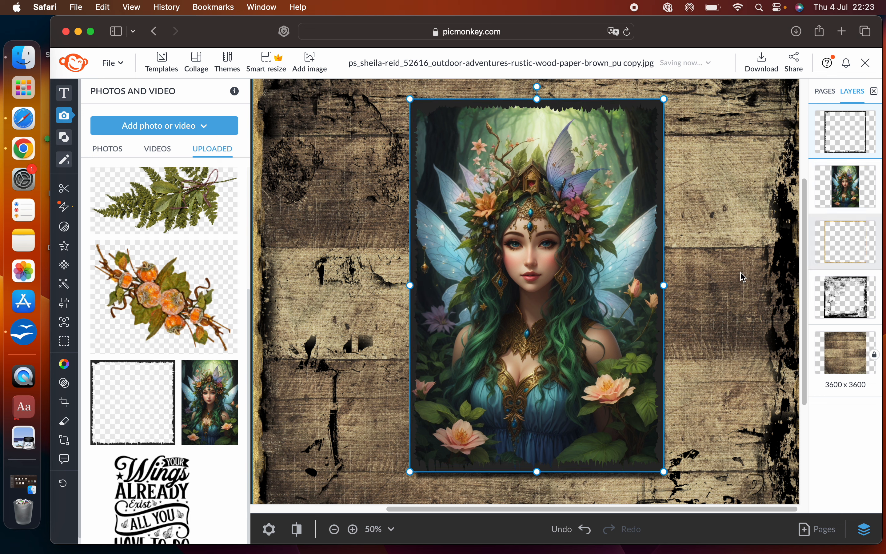
click(745, 300)
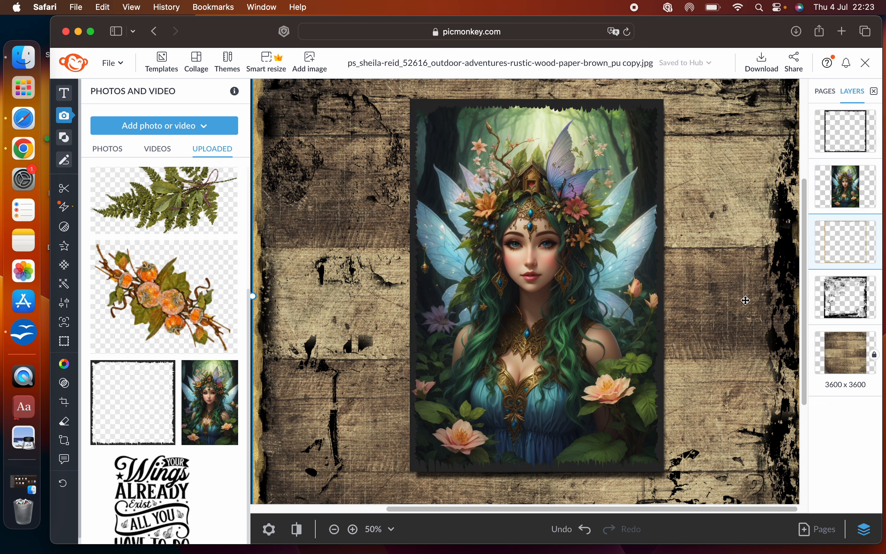
Step: Tint the rough-edged frame around the fairy portrait dark green, #203108
mouse_move(838, 110)
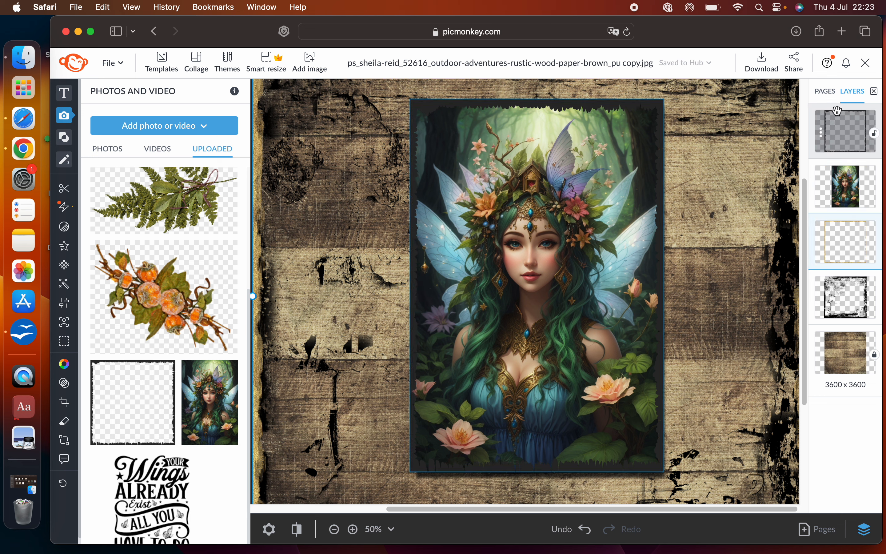
click(838, 133)
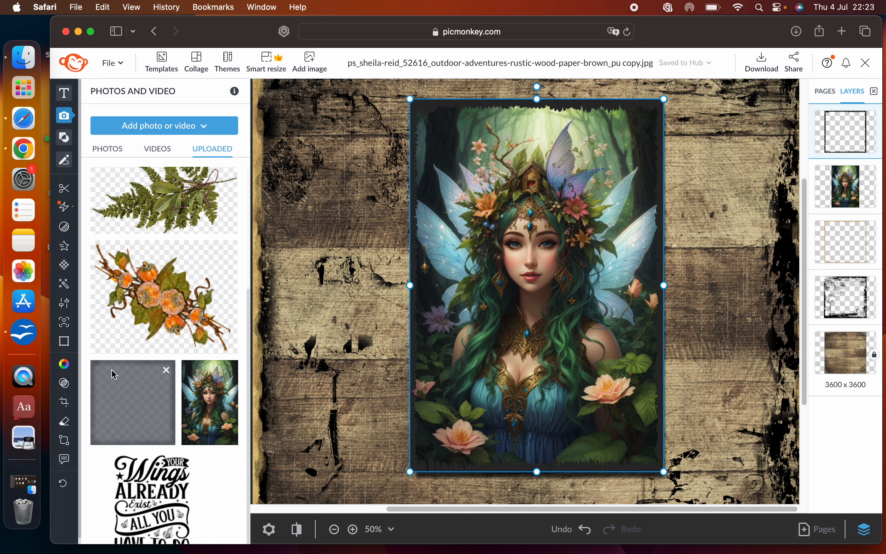
click(64, 368)
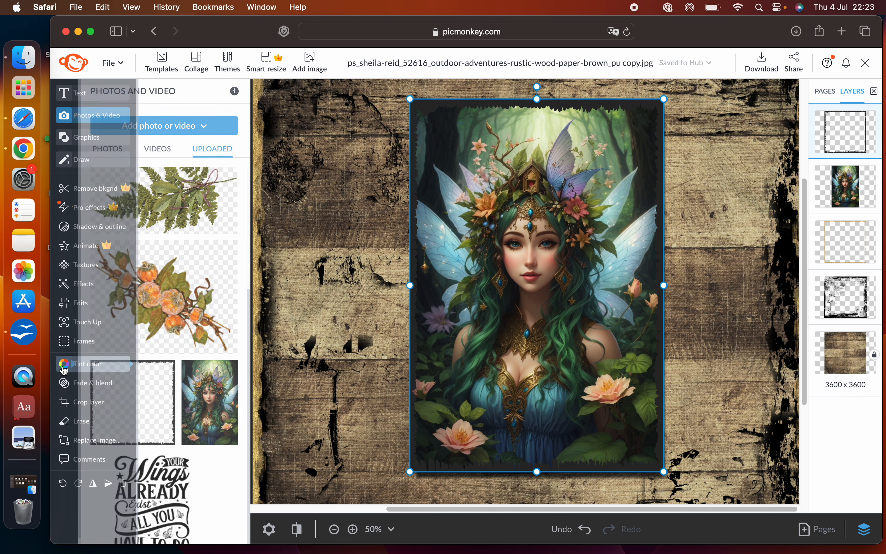
drag(93, 216, 210, 204)
click(126, 231)
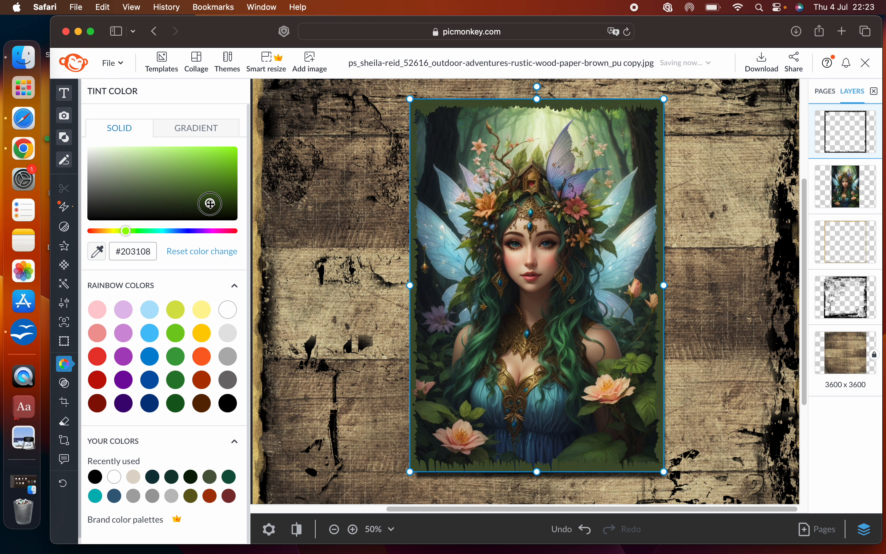
click(696, 196)
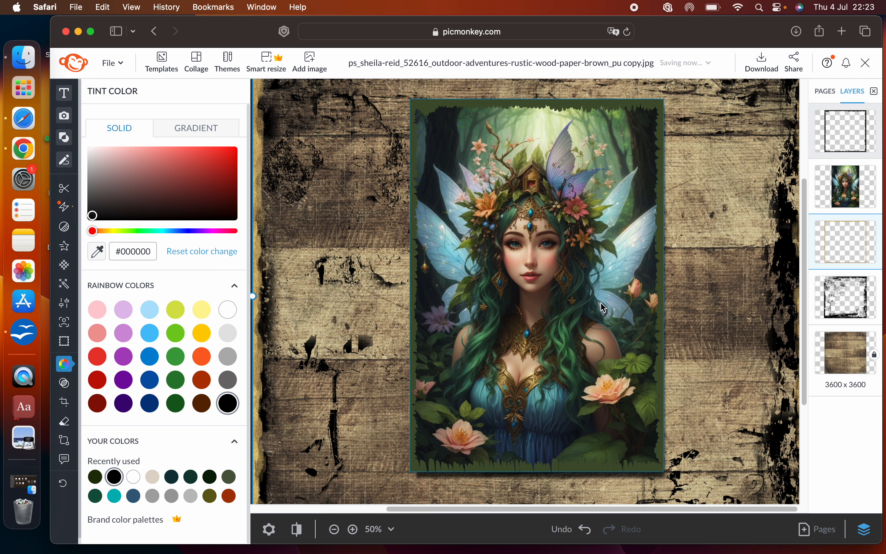
Step: Try tinting the gold border around the wood background white, #ffffff
click(333, 529)
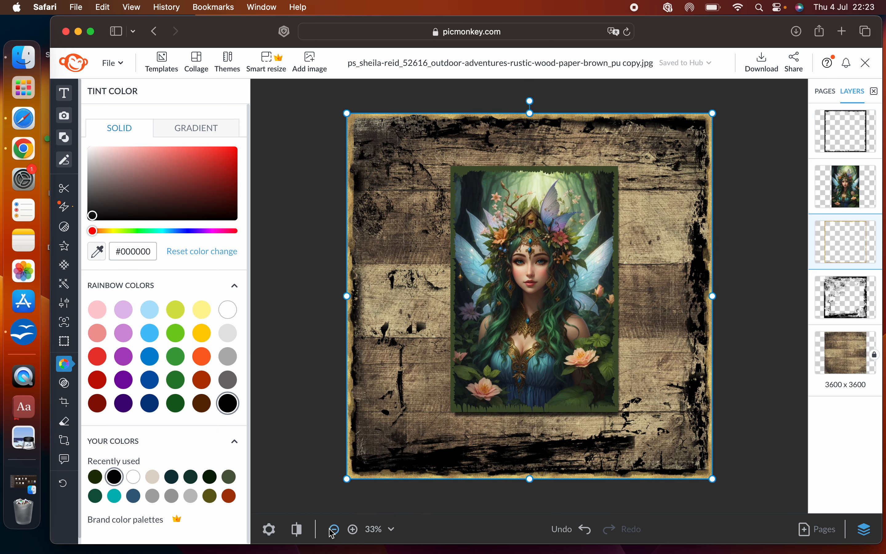
click(228, 309)
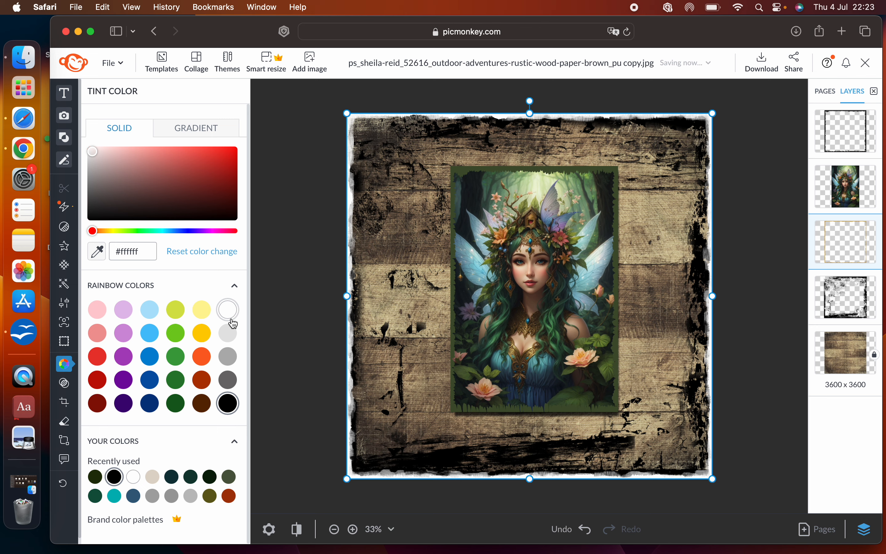
Step: Add the uploaded floral heart overlay to the composition and enlarge it
click(64, 115)
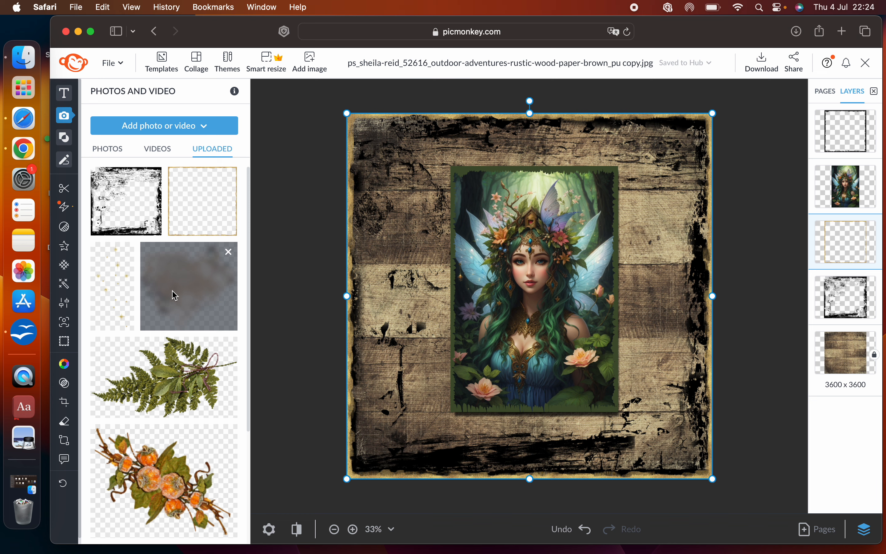
click(200, 282)
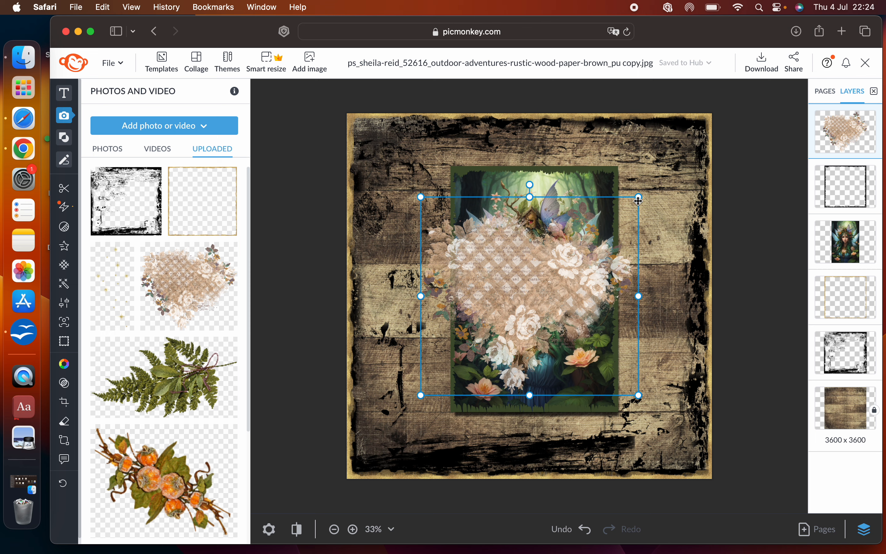
drag(640, 200, 686, 153)
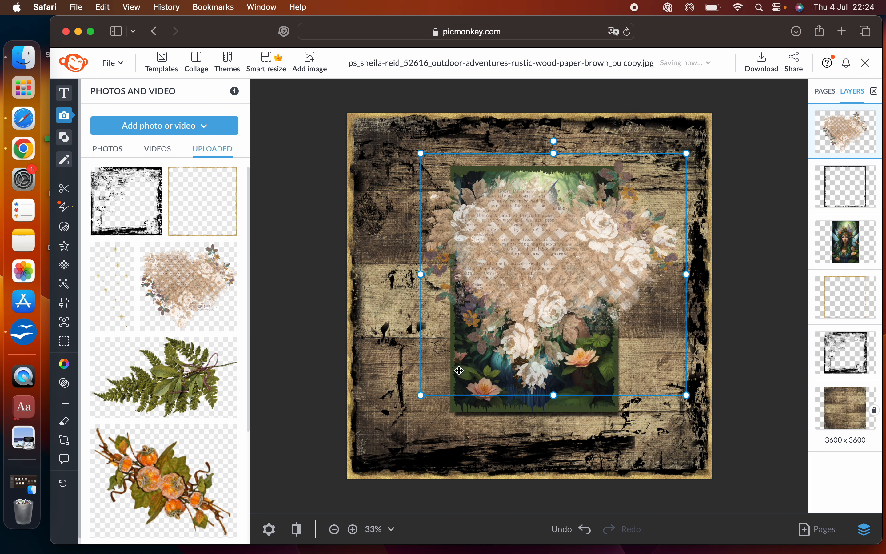
drag(419, 397, 395, 424)
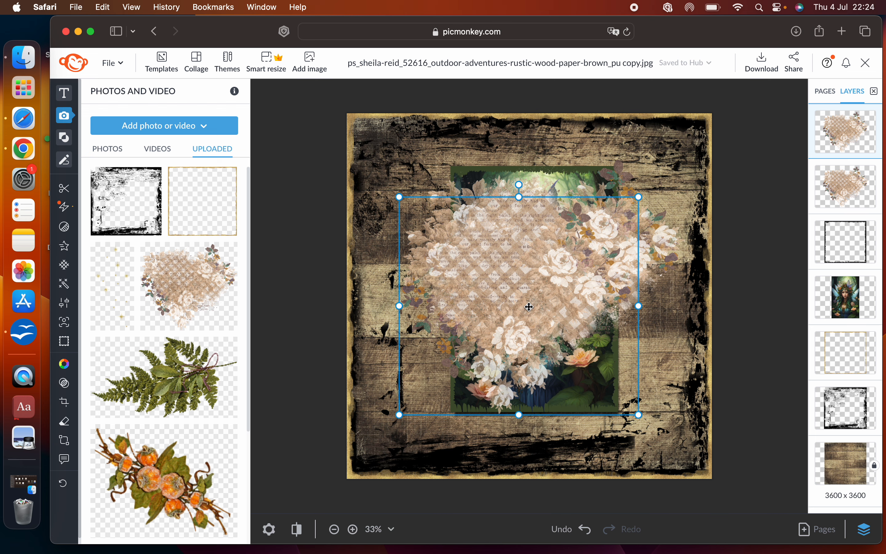
key(super+v)
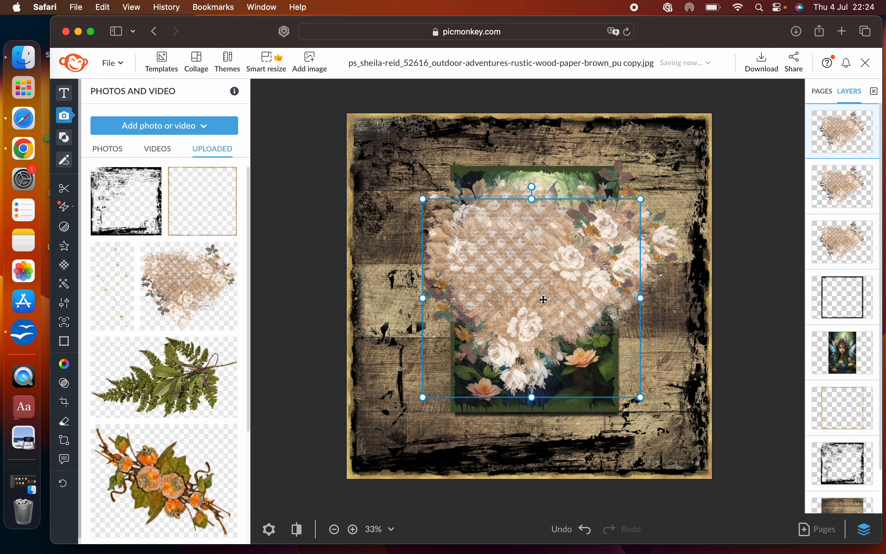
key(BackSpace)
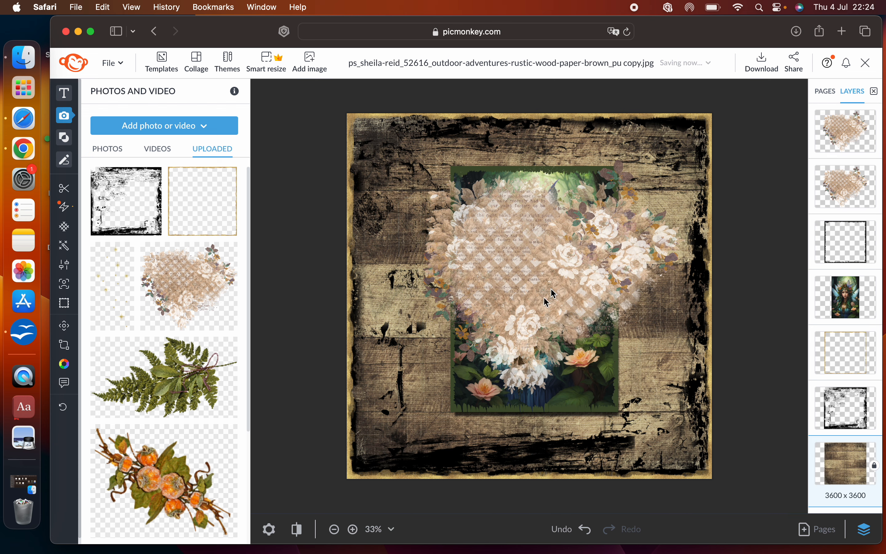
click(537, 282)
key(BackSpace)
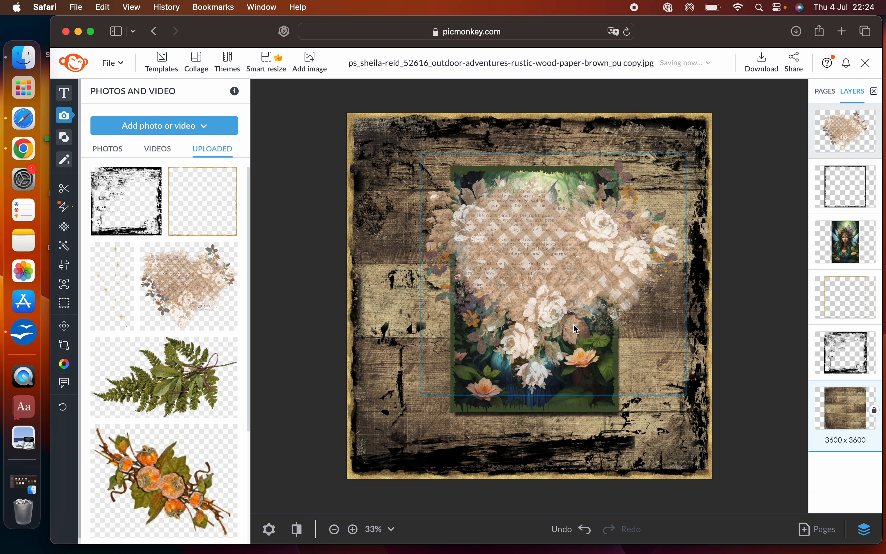
Step: Enlarge the floral heart further and position it over the upper part of the fairy portrait
click(579, 308)
drag(578, 307, 563, 297)
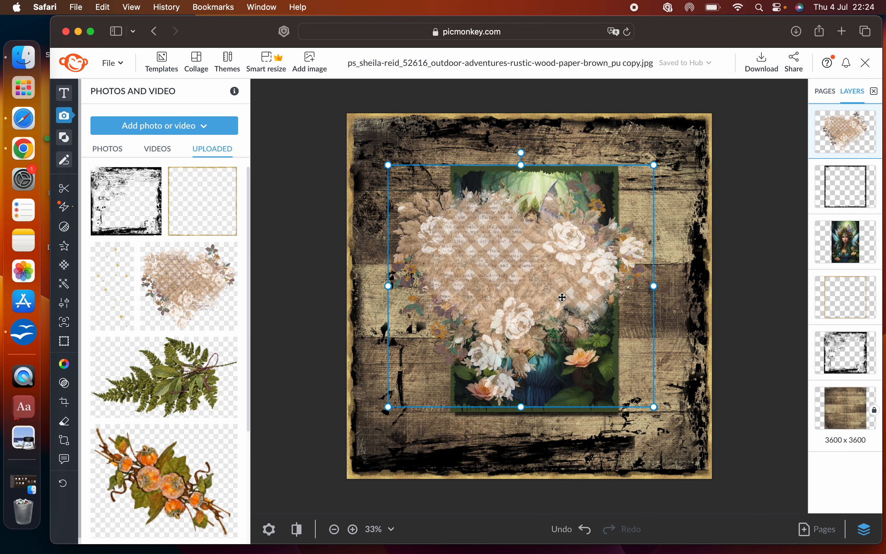
drag(654, 166, 685, 127)
drag(565, 243, 558, 219)
double_click(557, 219)
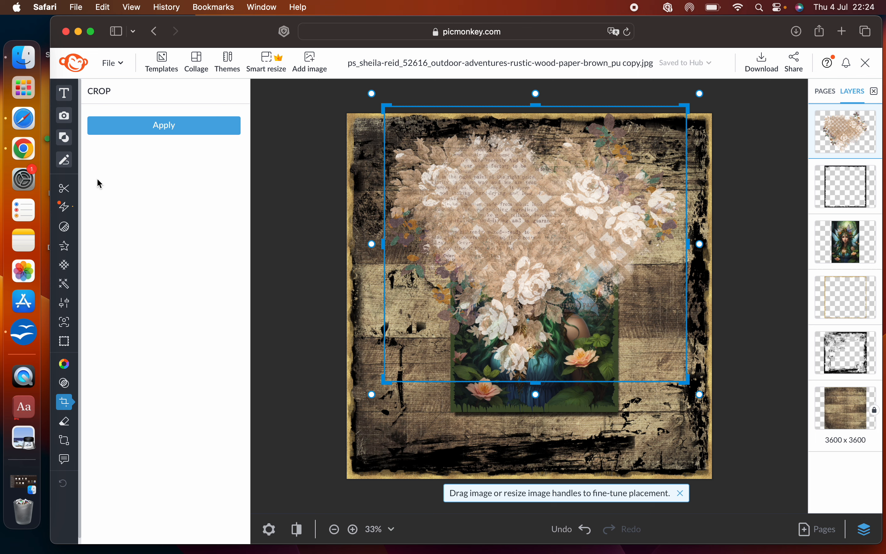
click(64, 116)
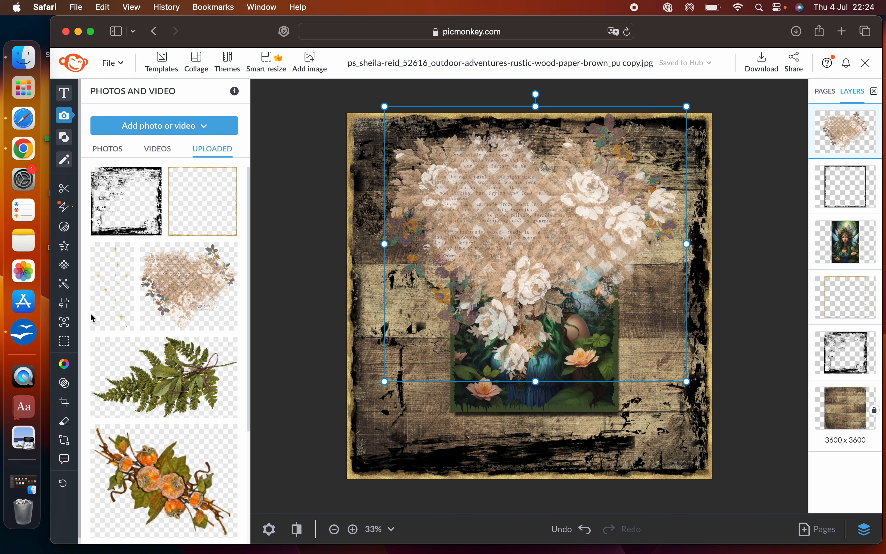
Step: Fade the floral heart to 36%, move its layer beneath the fairy portrait and nudge it slightly upward
click(65, 389)
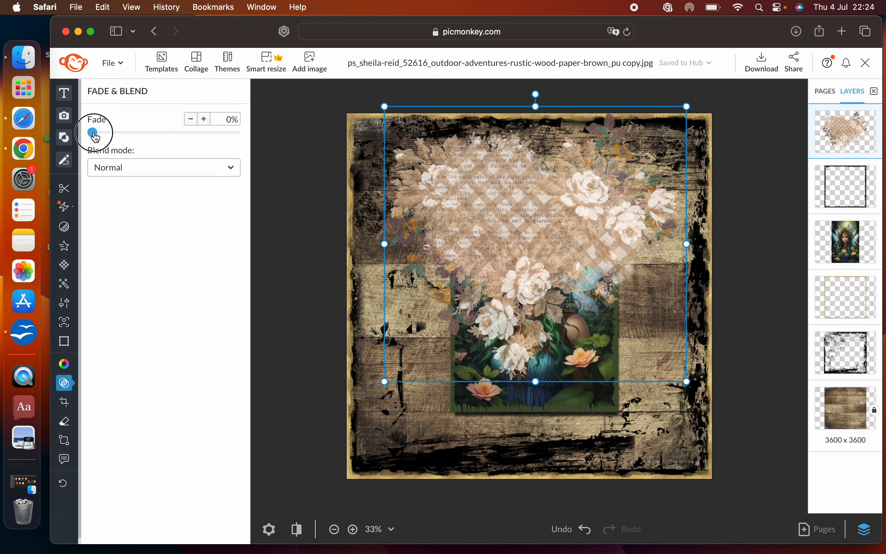
drag(92, 132, 144, 142)
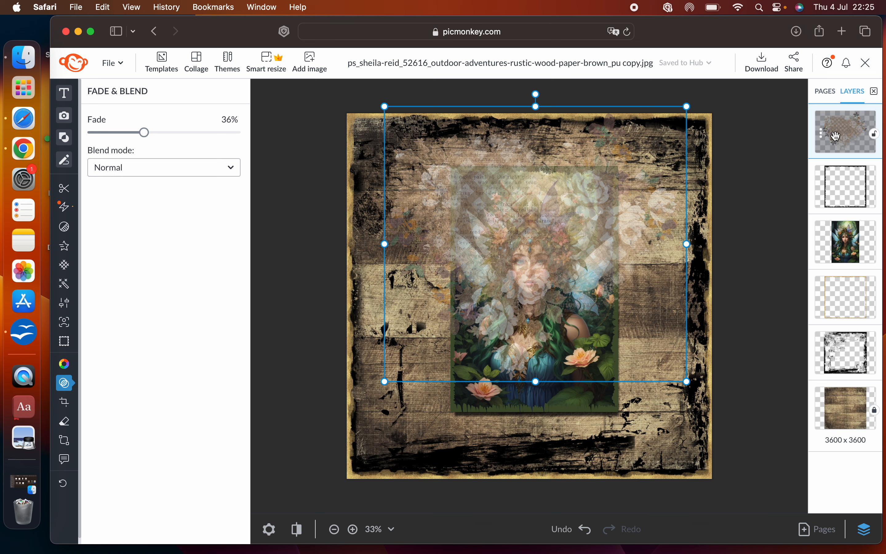
drag(836, 136, 823, 256)
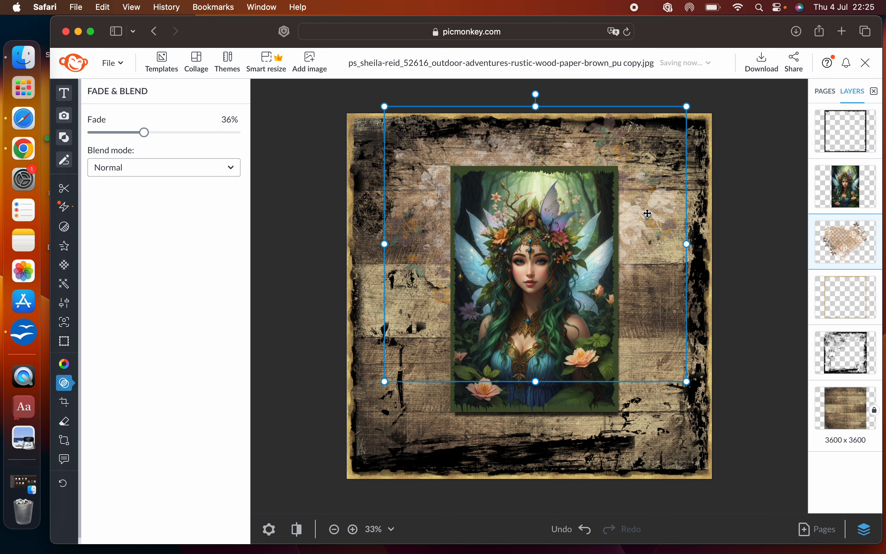
mouse_move(651, 214)
mouse_down()
mouse_move(651, 197)
mouse_move(653, 207)
mouse_up()
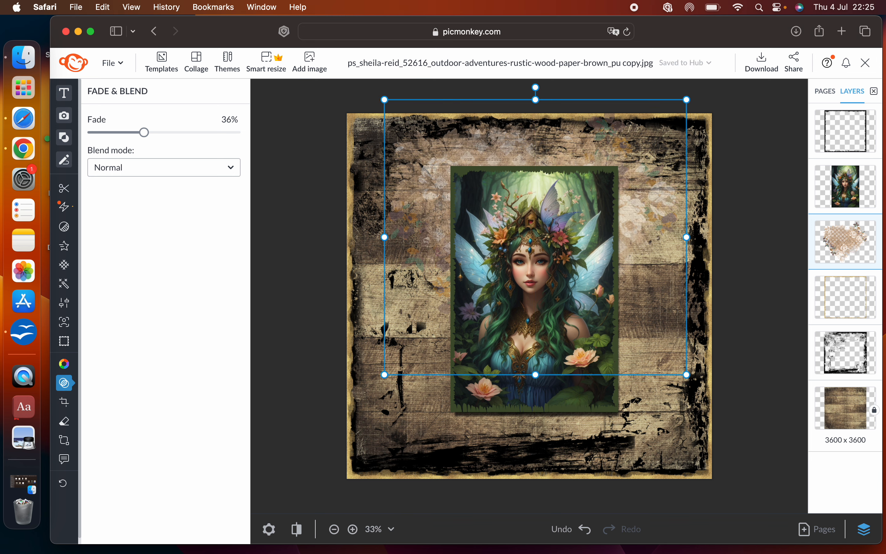
Step: Duplicate the faded floral heart, move the copy lower over the fairy portrait and shrink it slightly
key(super+d)
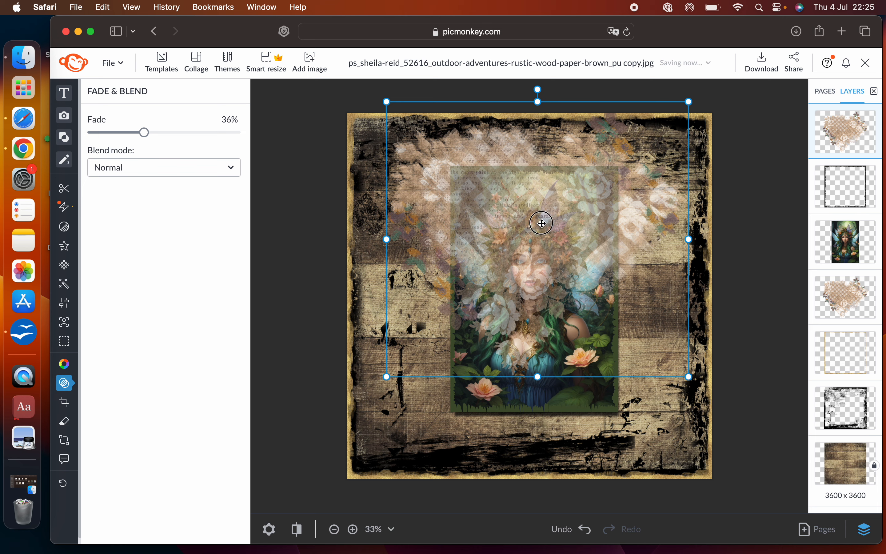
drag(542, 223, 535, 293)
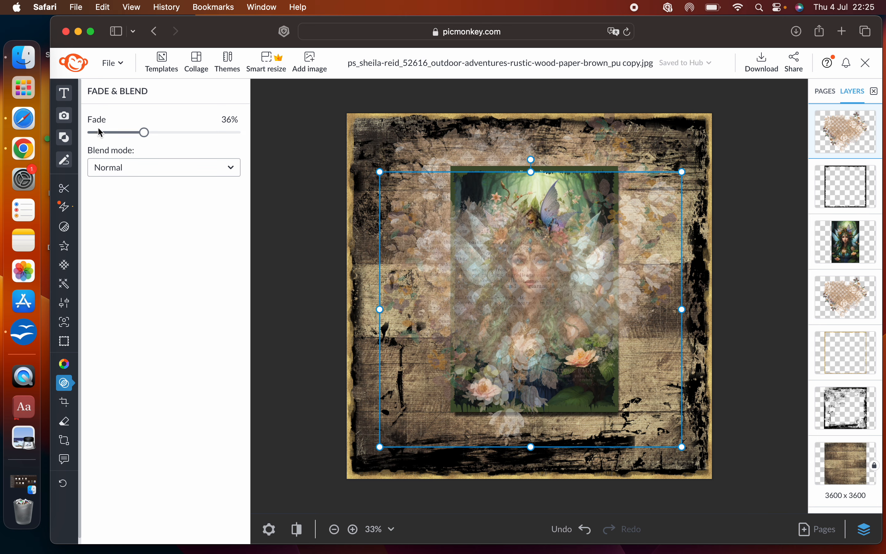
click(65, 116)
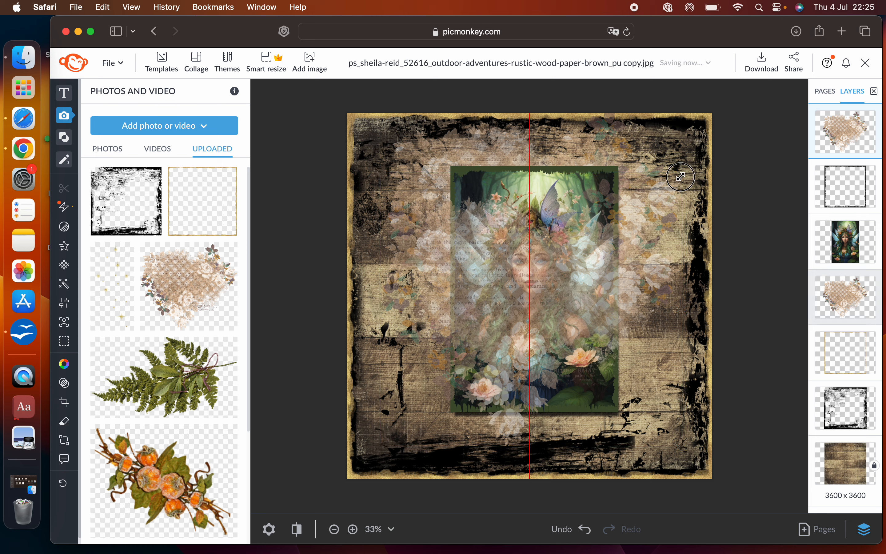
drag(682, 172, 655, 198)
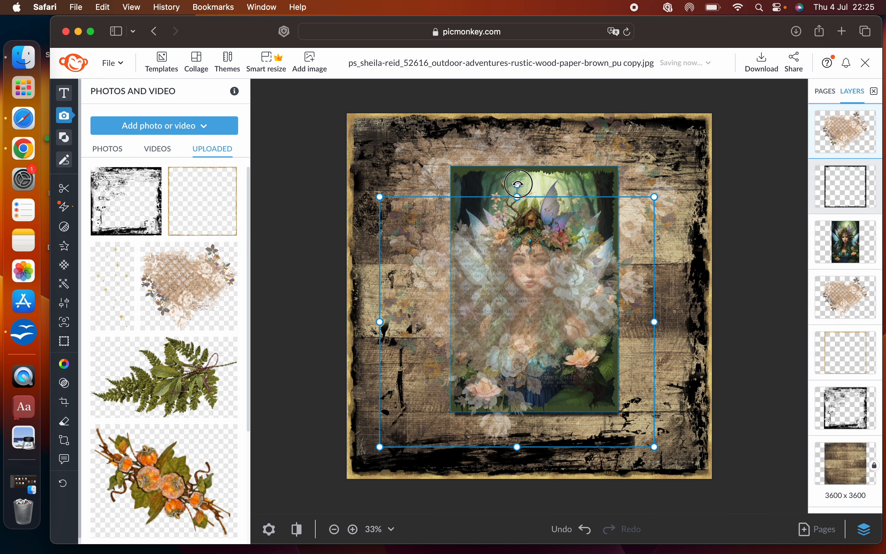
Step: Rotate the floral heart copy nearly upside down and place it beneath the fairy portrait, shifted toward the canvas's lower left
drag(517, 184, 543, 364)
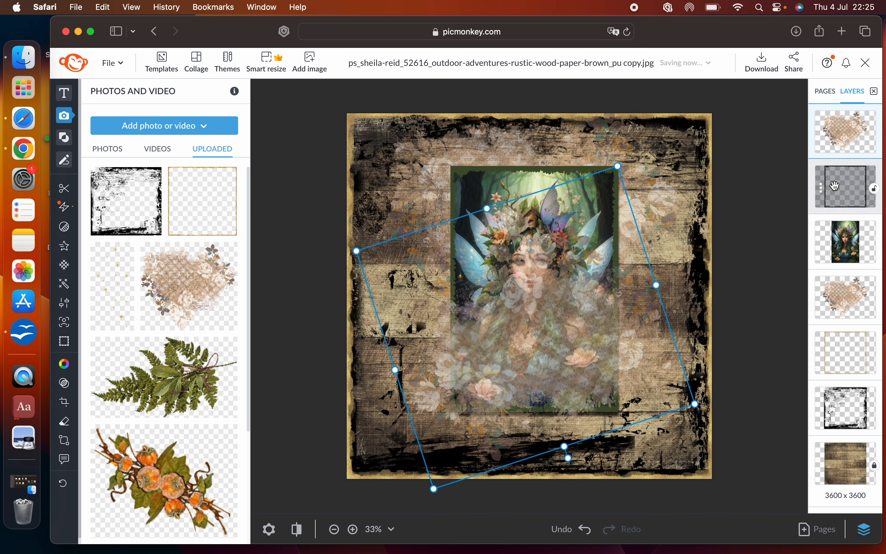
drag(844, 133, 842, 240)
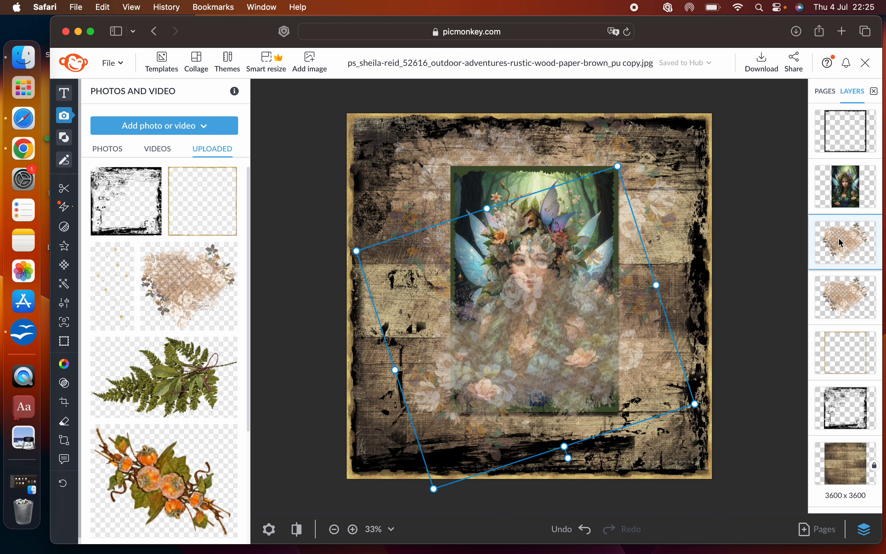
drag(629, 349, 592, 354)
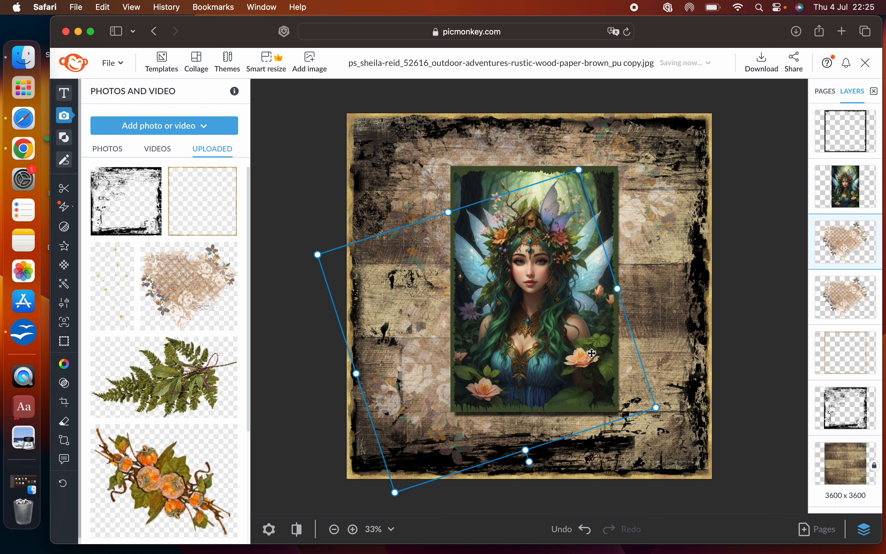
Step: Paste another rotated floral heart, shift it up toward the canvas's right side and move its layer beneath the fairy portrait
key(super+v)
drag(581, 338, 628, 299)
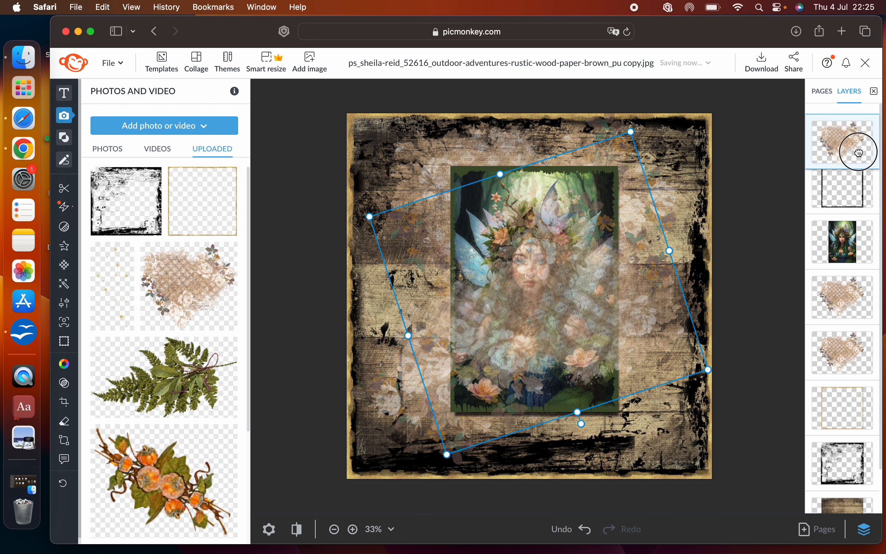
drag(856, 148, 857, 245)
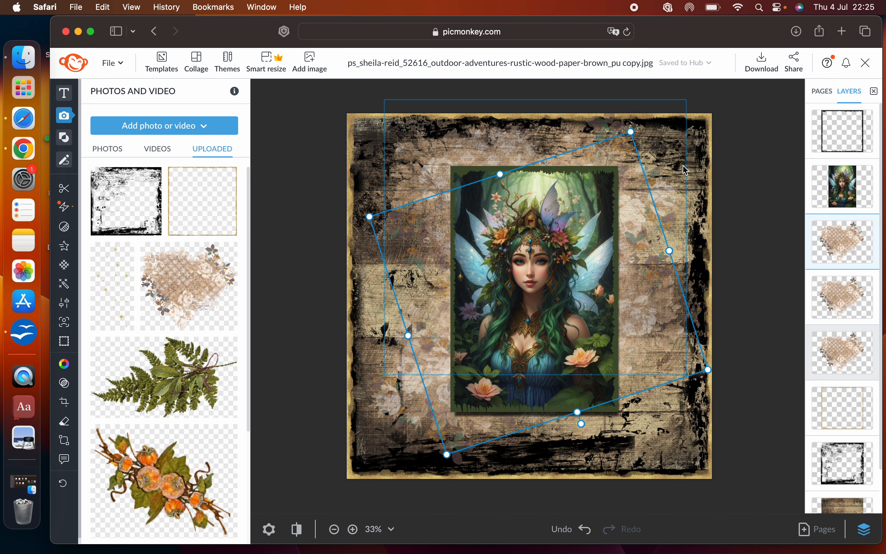
click(745, 196)
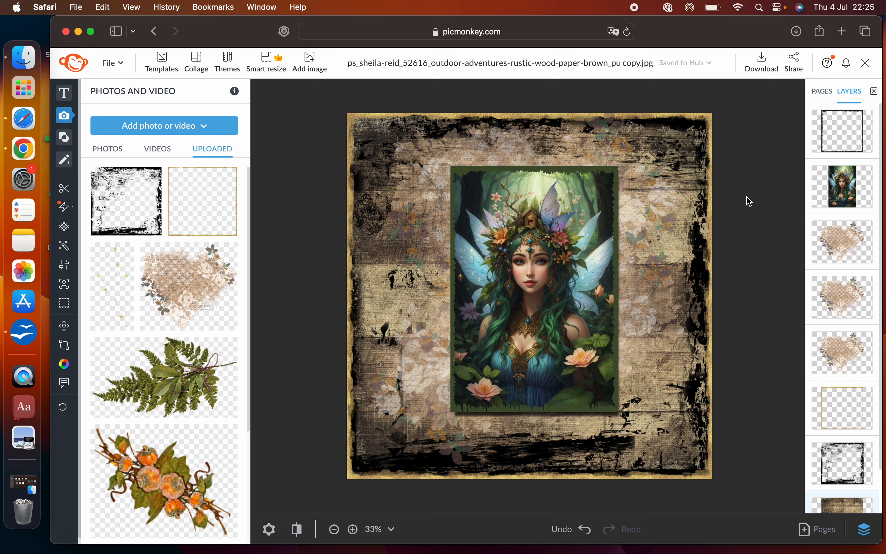
Step: Fade the black grunge border overlay above the wood background to 24%
click(840, 467)
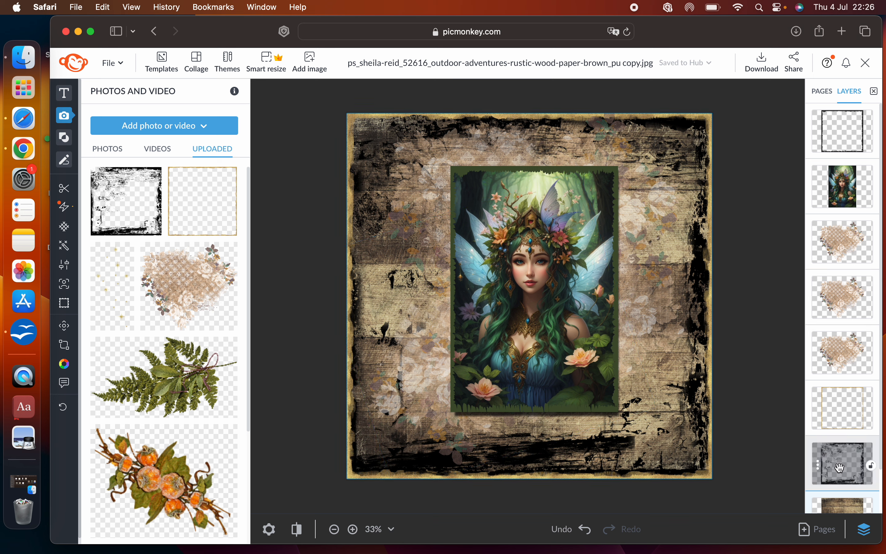
click(839, 467)
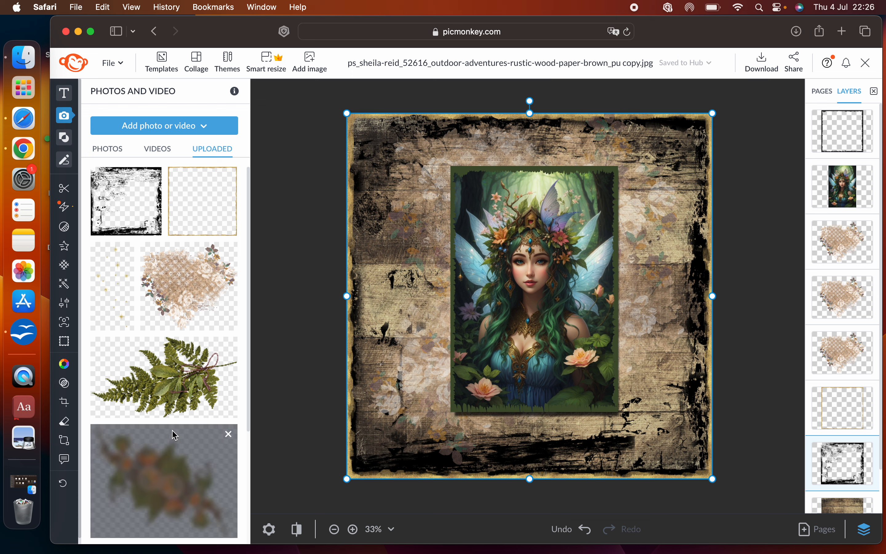
click(67, 379)
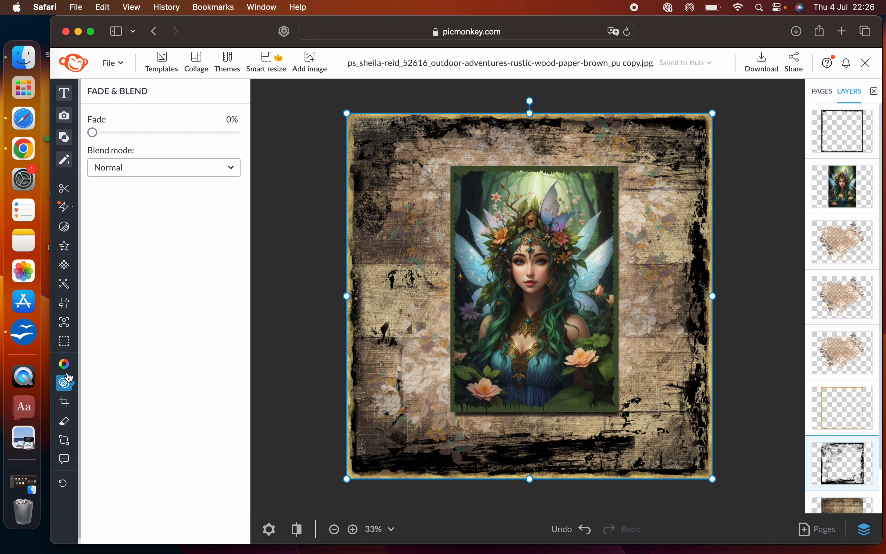
drag(92, 133, 126, 136)
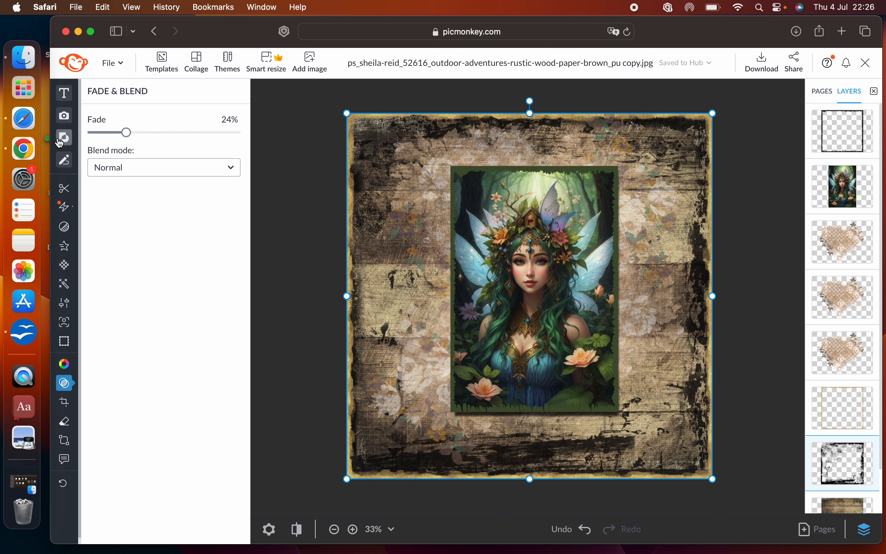
Step: Add the uploaded "Your wings already exist" quote, enlarge it and place it over the portrait's lower right edge
mouse_move(64, 123)
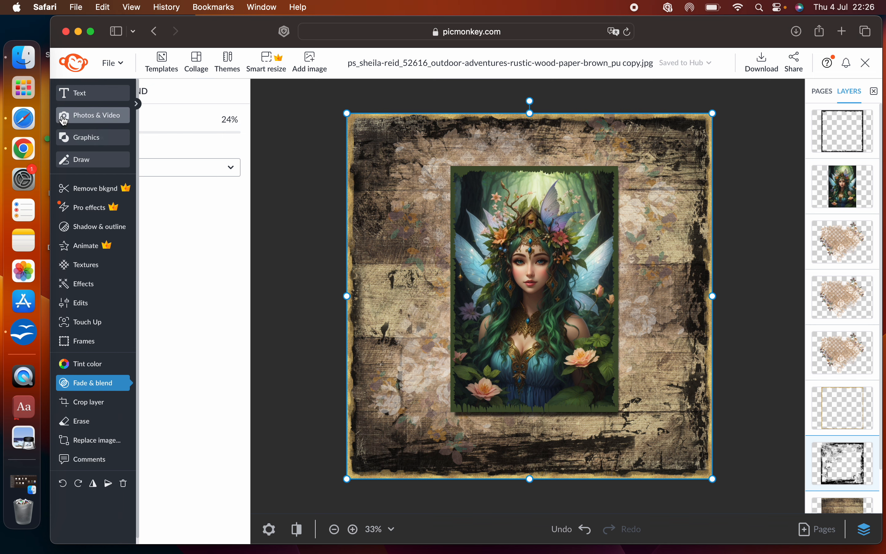
click(64, 121)
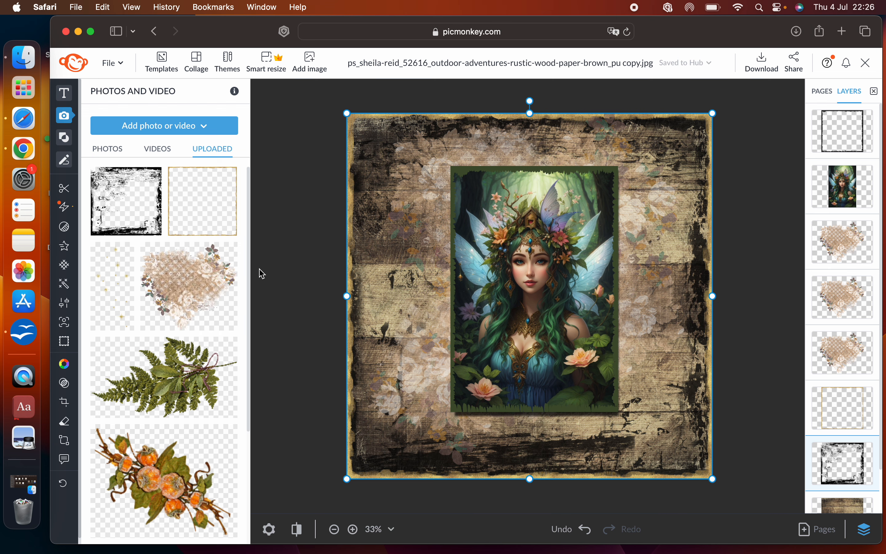
scroll(248, 279, down, 1)
drag(248, 279, 243, 409)
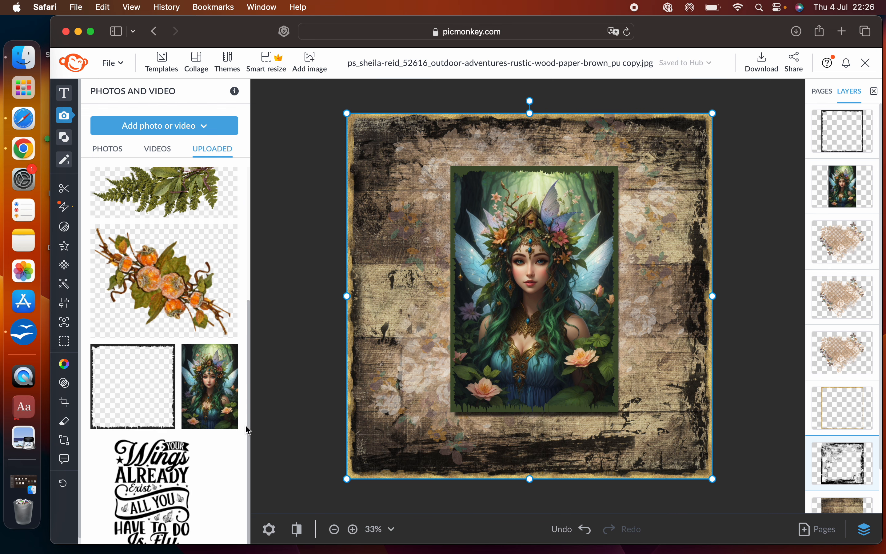
mouse_move(167, 460)
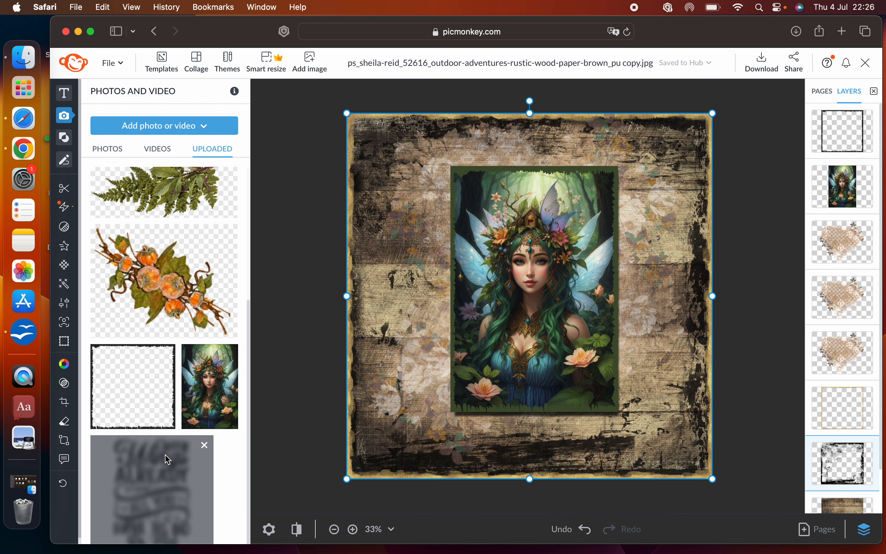
click(153, 477)
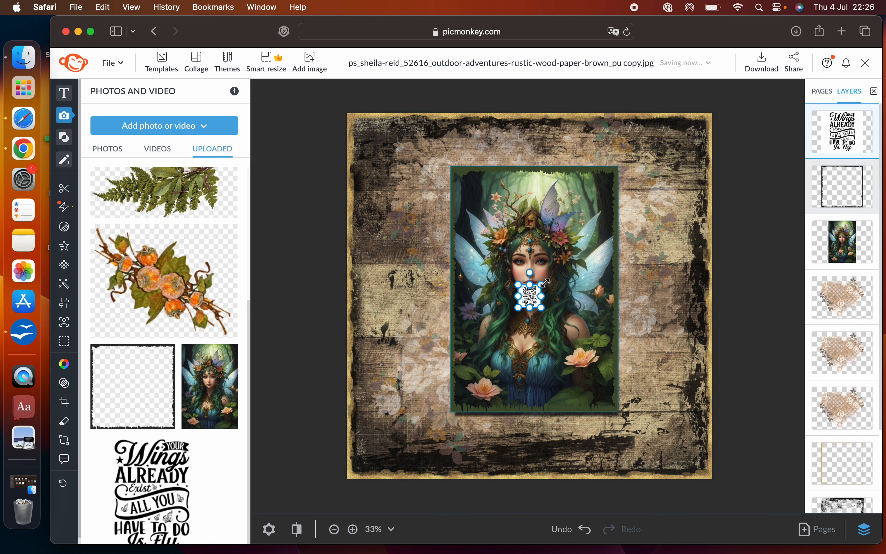
drag(546, 282, 639, 340)
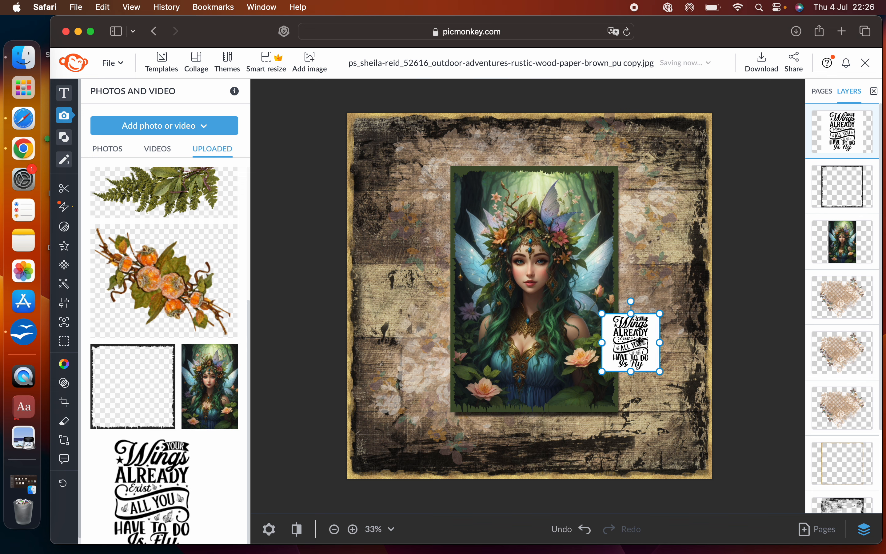
Step: Add the uploaded black rough-edged frame, shrink it to the quote's size and place it around the quote
click(141, 412)
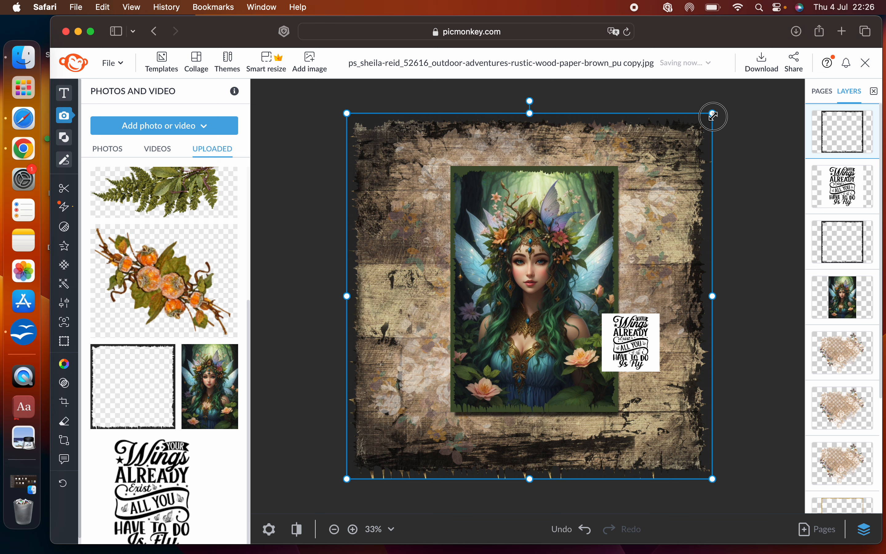
drag(711, 114, 628, 199)
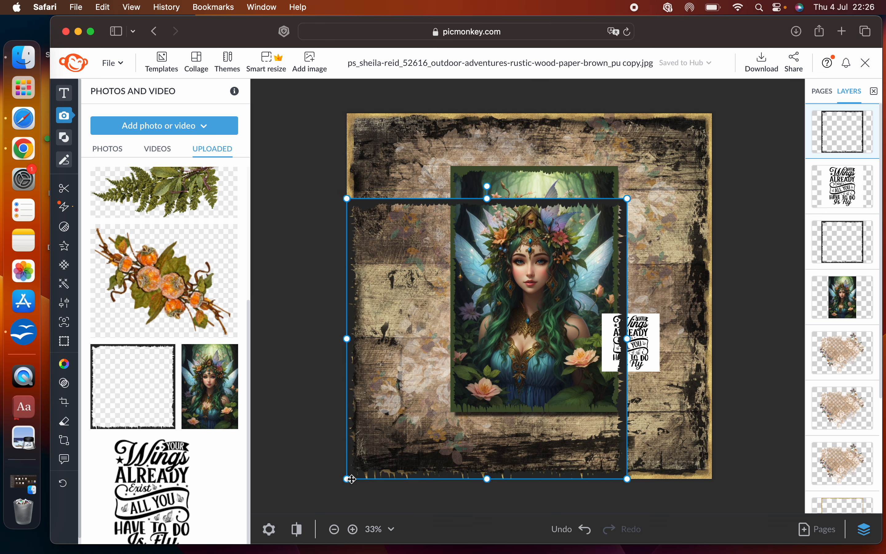
drag(357, 464, 572, 252)
click(560, 232)
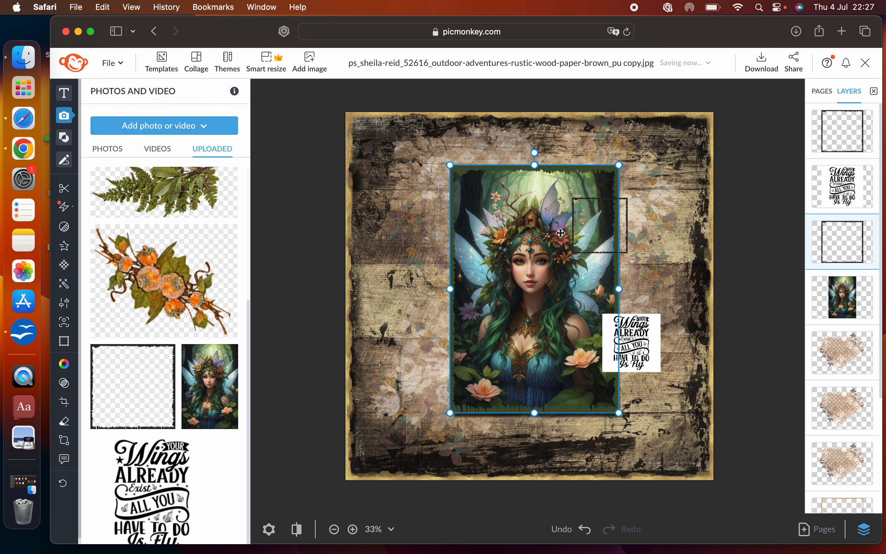
click(604, 223)
drag(611, 258, 641, 373)
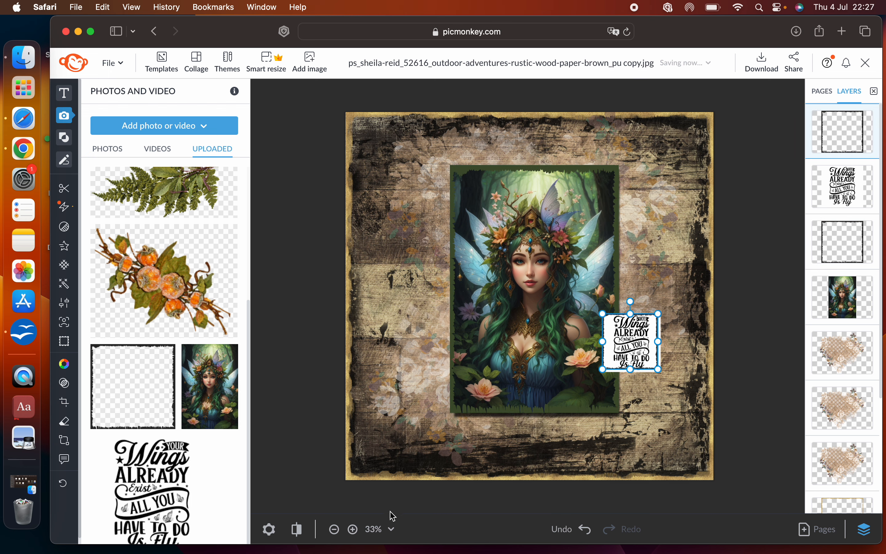
Step: Fine-tune the small black frame's size so it fits the outer edges of the quote
click(353, 529)
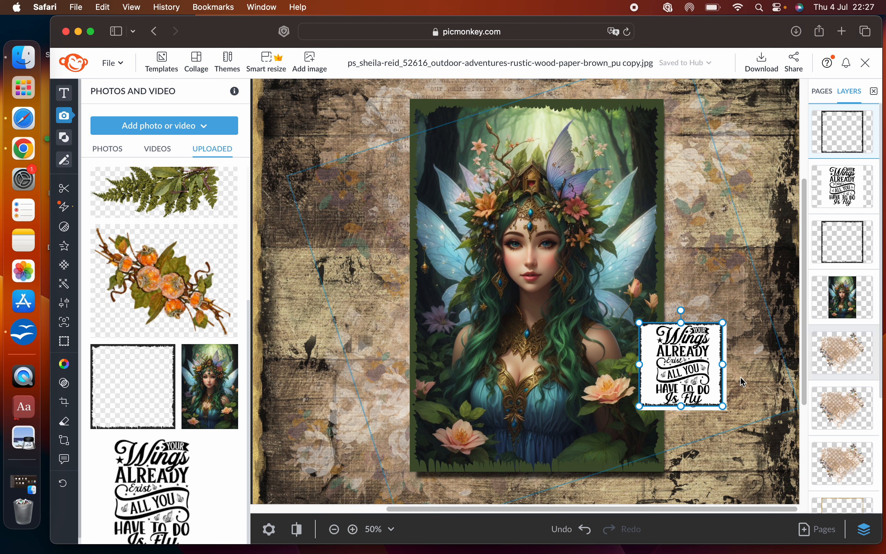
drag(723, 405, 726, 408)
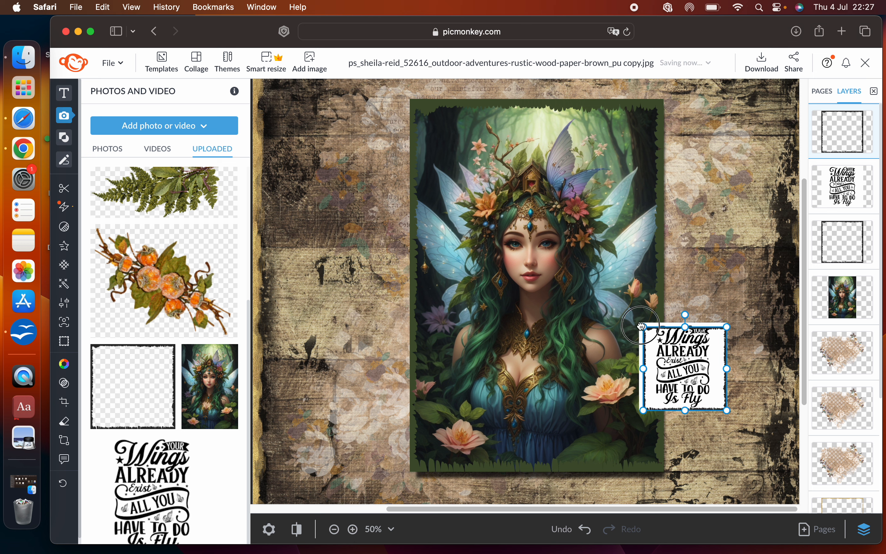
drag(645, 328, 642, 324)
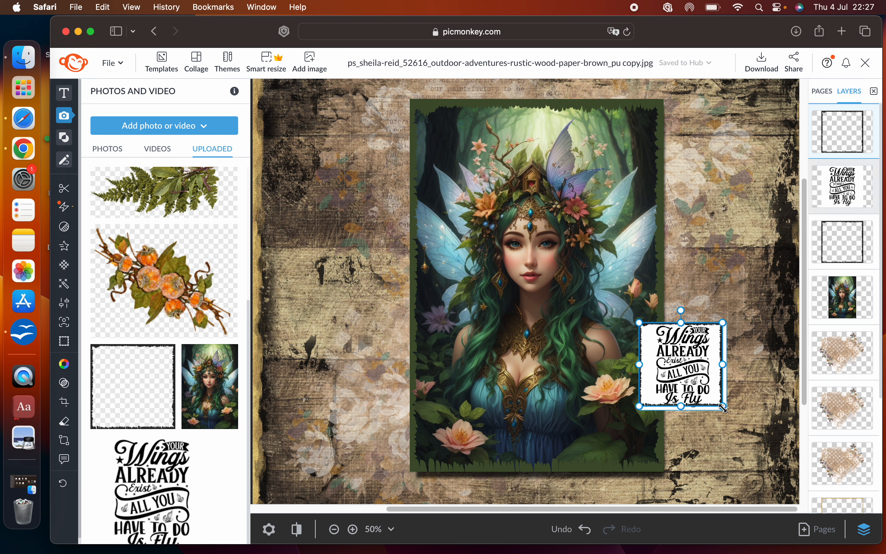
drag(723, 407, 727, 413)
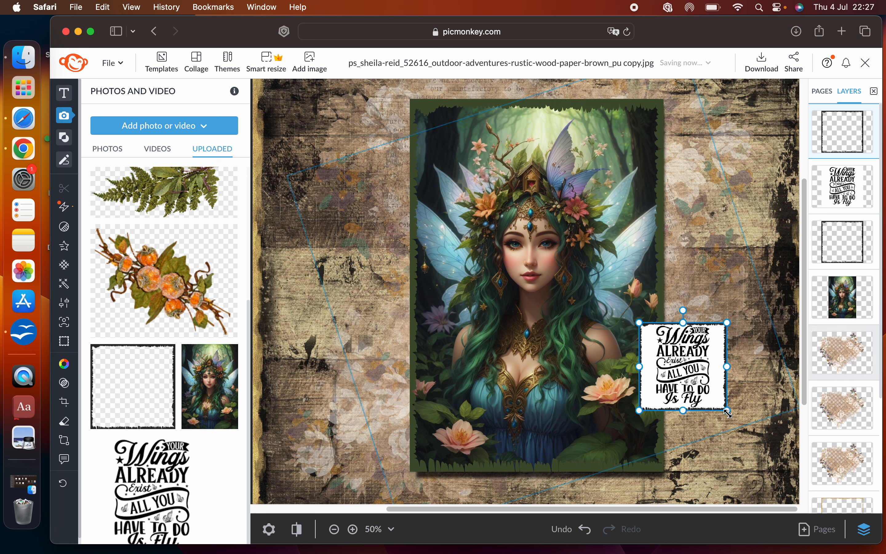
click(765, 390)
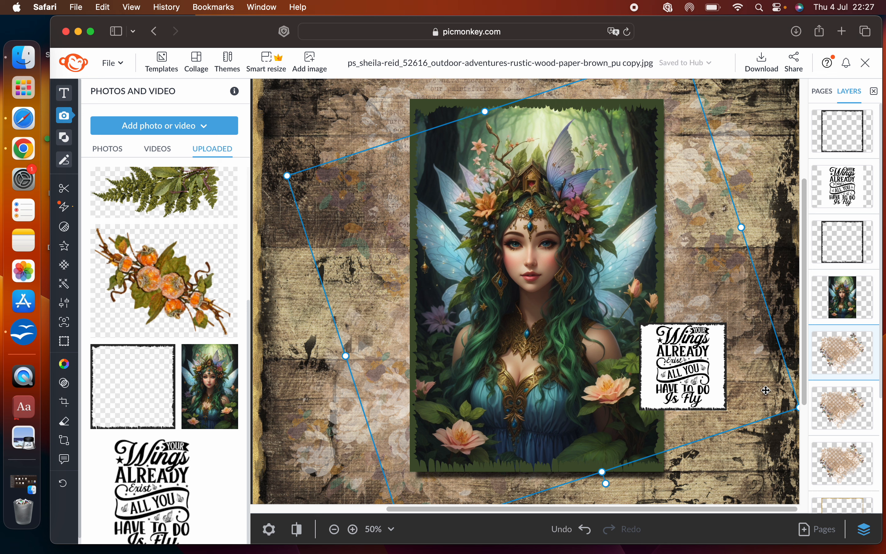
Step: Apply a drop shadow to the quote with a distance of 33
click(841, 197)
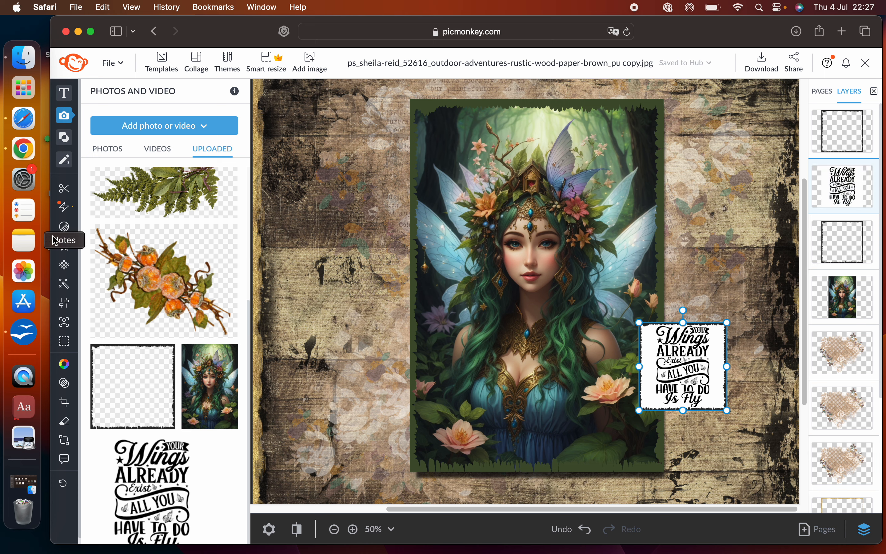
click(65, 233)
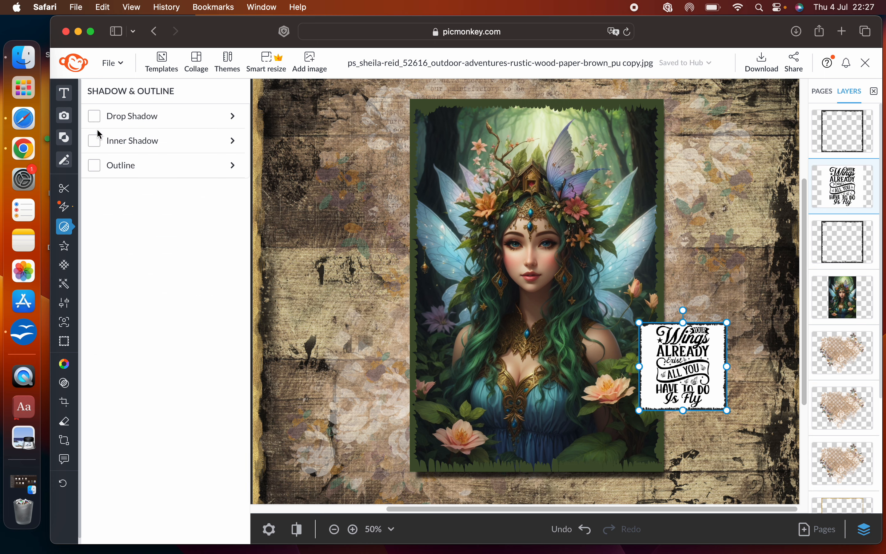
click(95, 117)
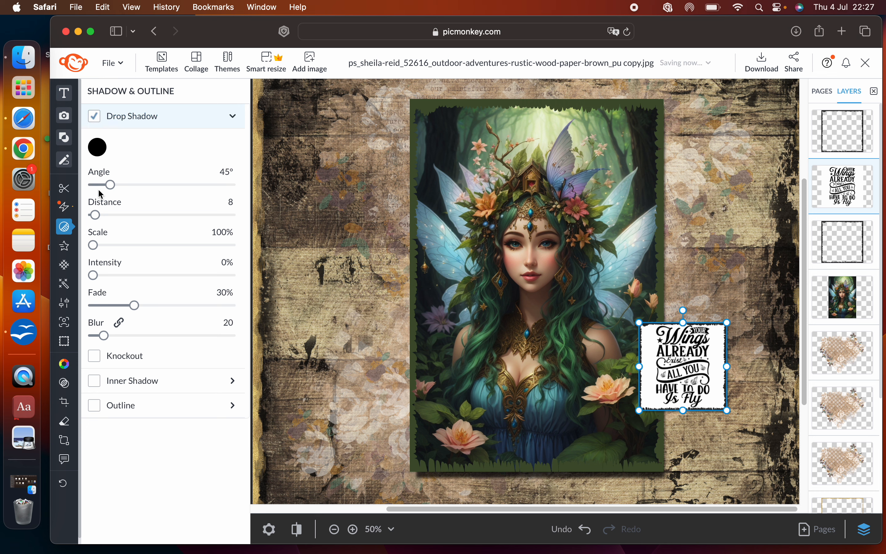
click(96, 216)
drag(97, 218, 102, 217)
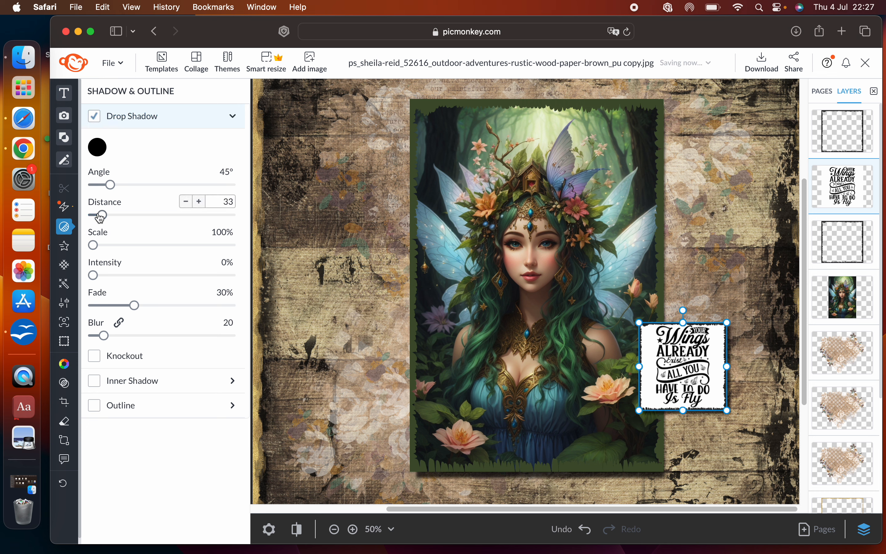
click(712, 165)
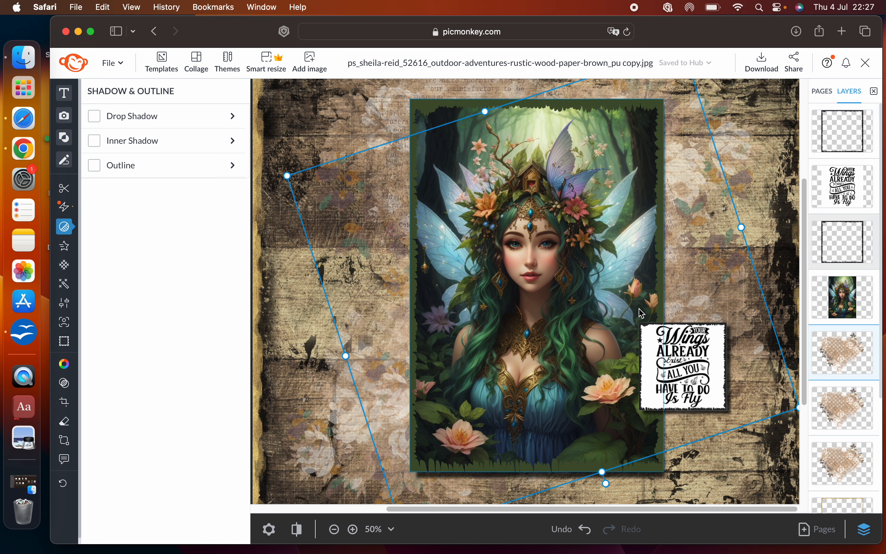
click(334, 529)
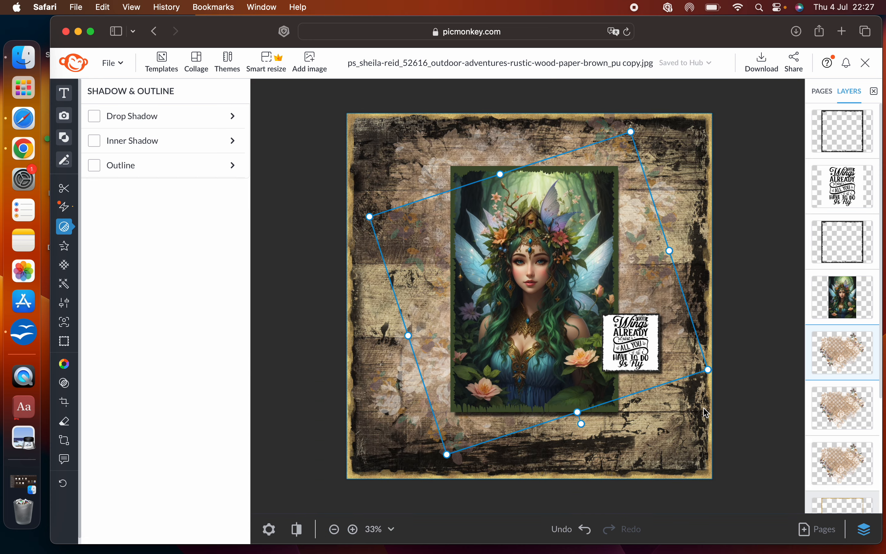
Step: Tint the rough-edged frame around the portrait black (#000000) and nudge it slightly left
click(765, 364)
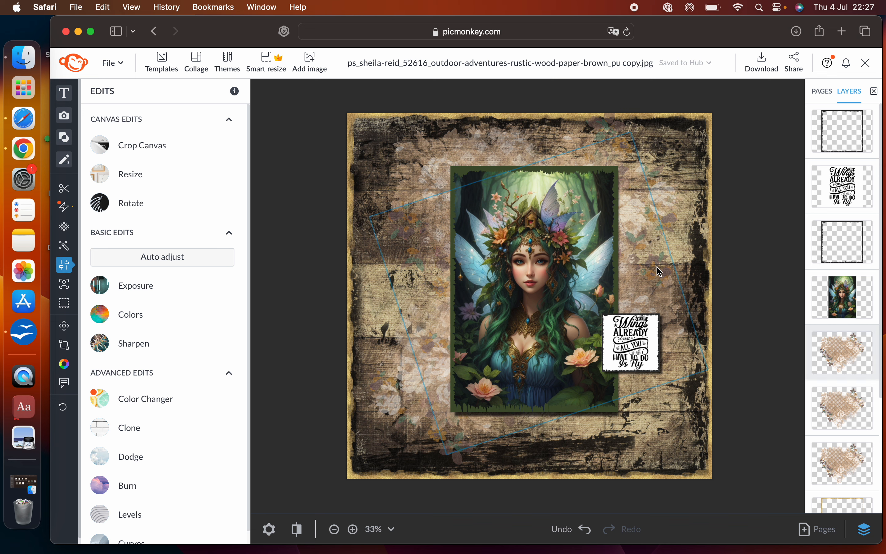
click(845, 246)
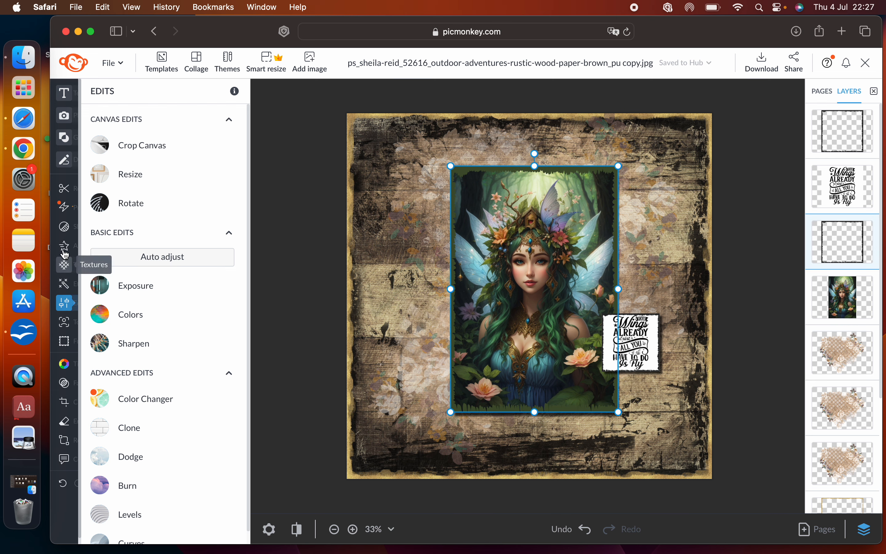
click(67, 364)
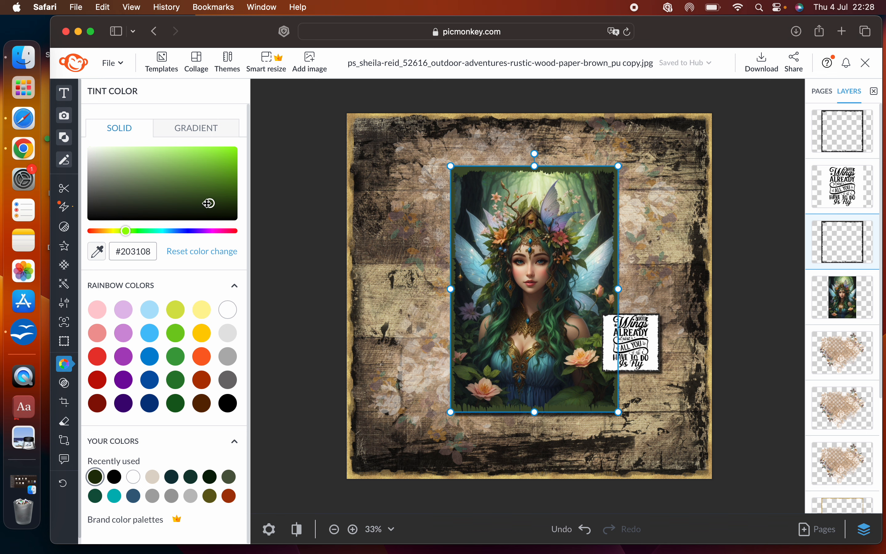
drag(211, 204, 74, 226)
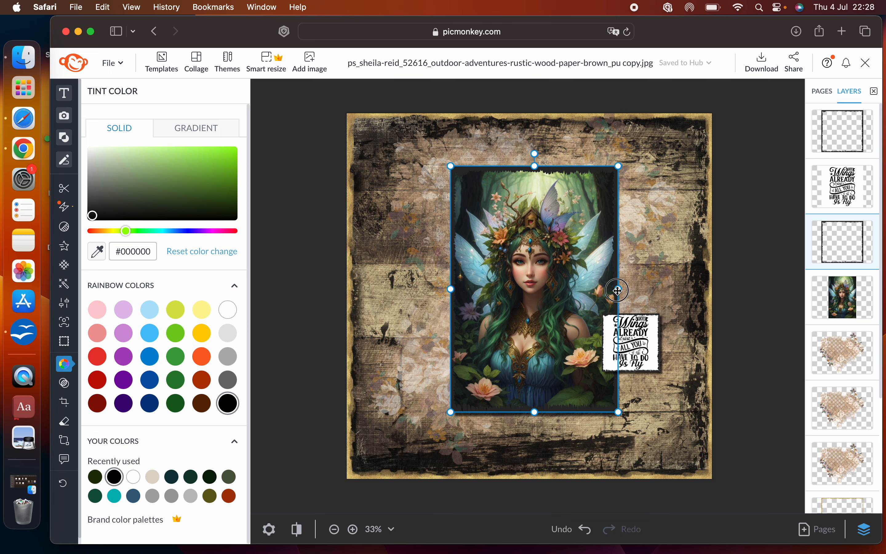
drag(622, 289, 621, 290)
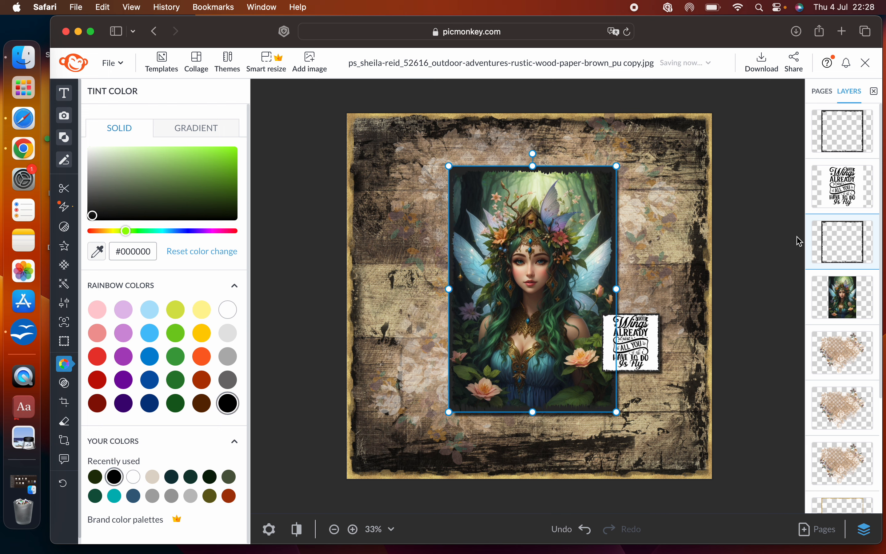
click(760, 259)
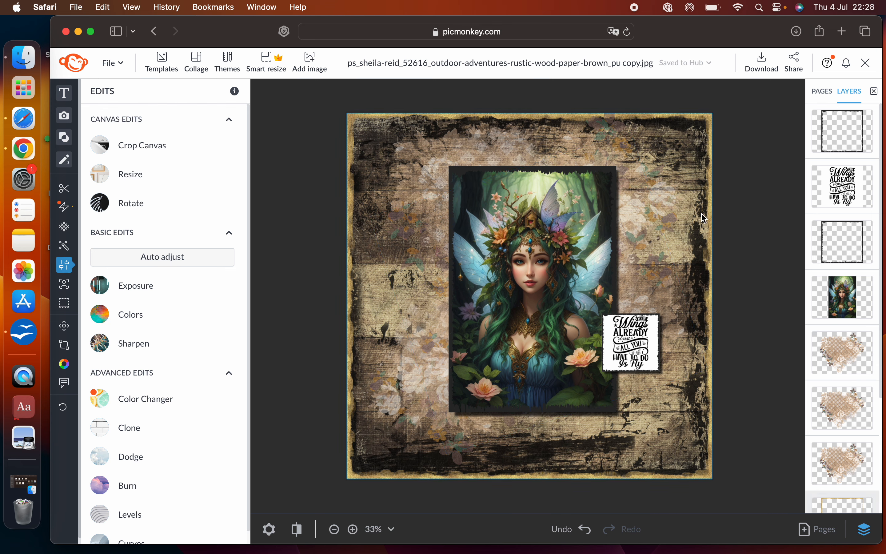
Step: Fine-tune the lower edge of the black frame around the fairy portrait
click(353, 530)
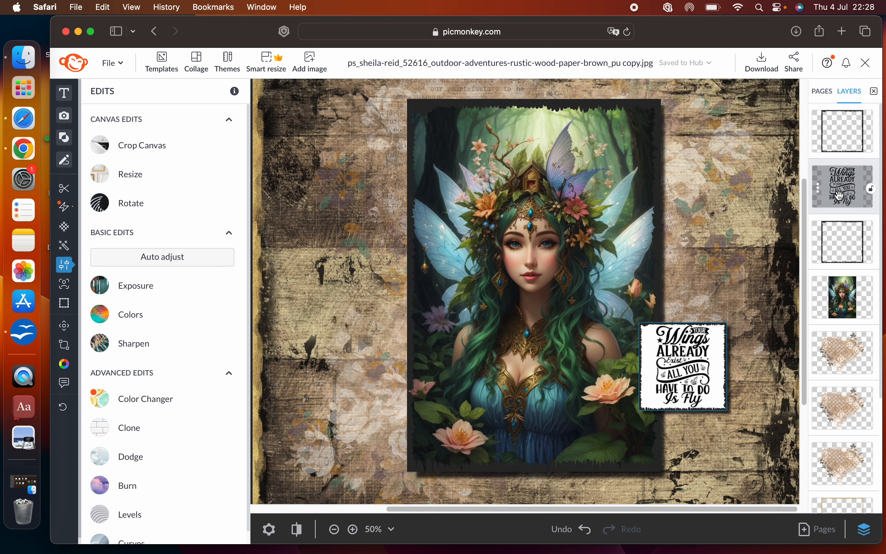
click(491, 288)
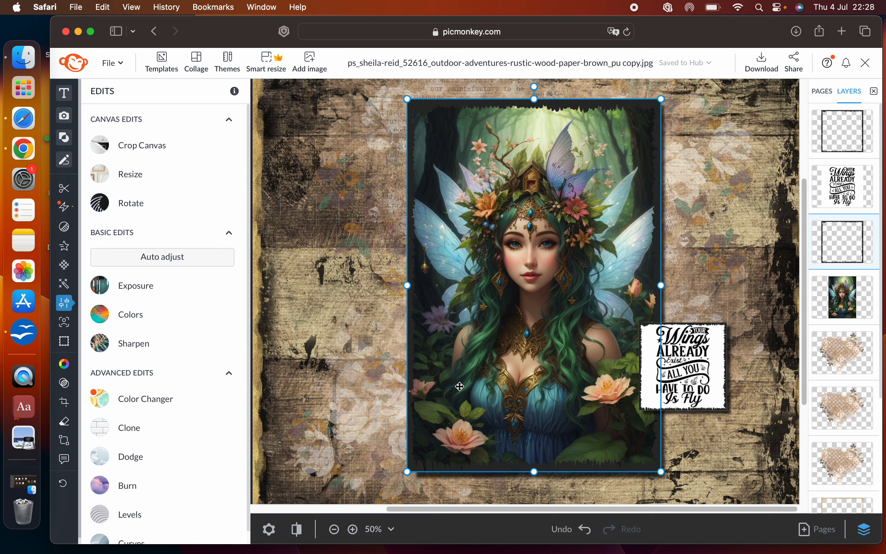
drag(534, 470, 533, 473)
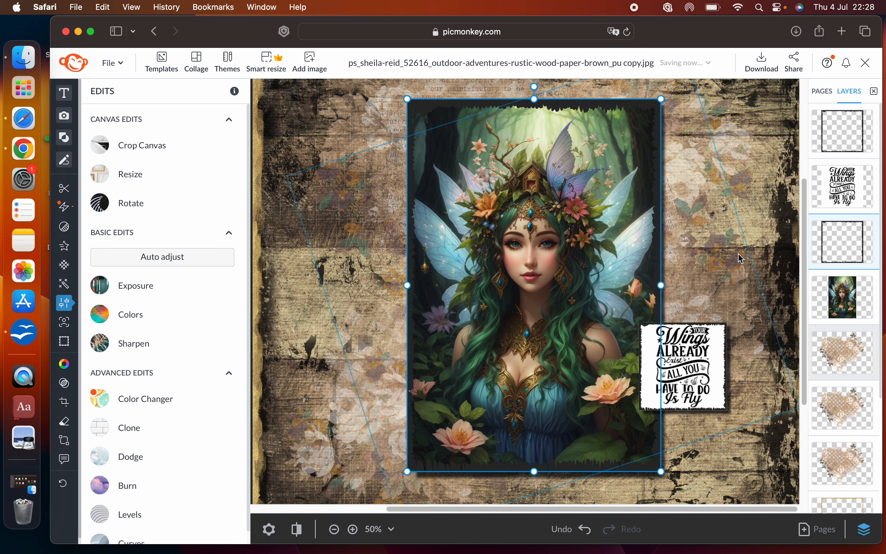
click(766, 219)
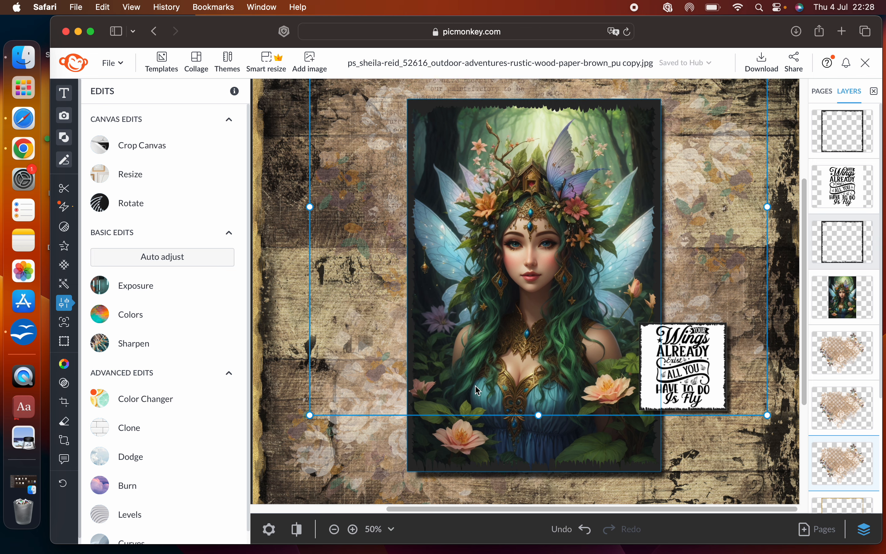
click(335, 531)
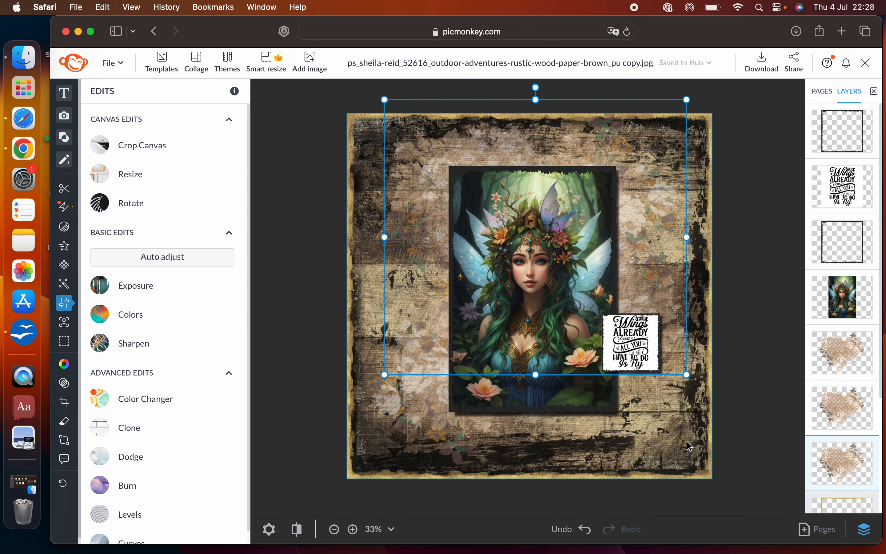
click(766, 421)
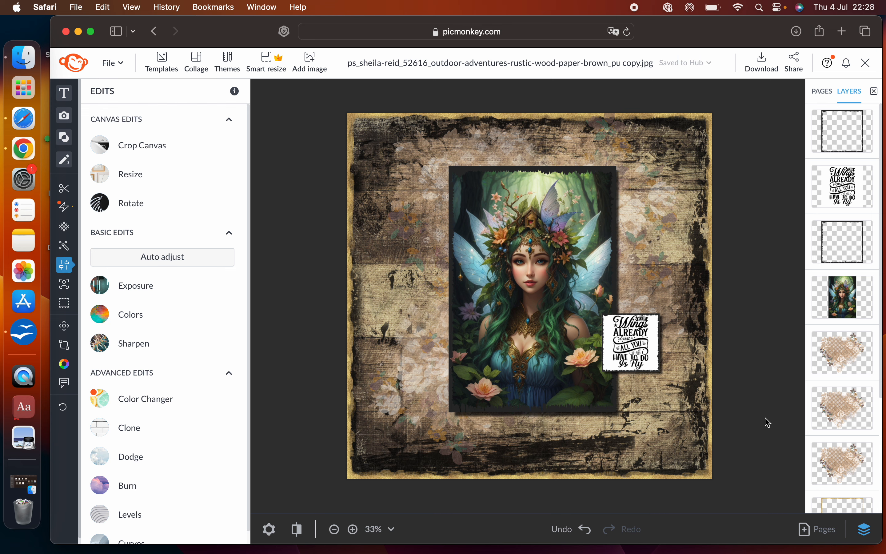
Step: Add the uploaded gold sparkle overlay, enlarge it and place it along the left side of the composition
click(64, 117)
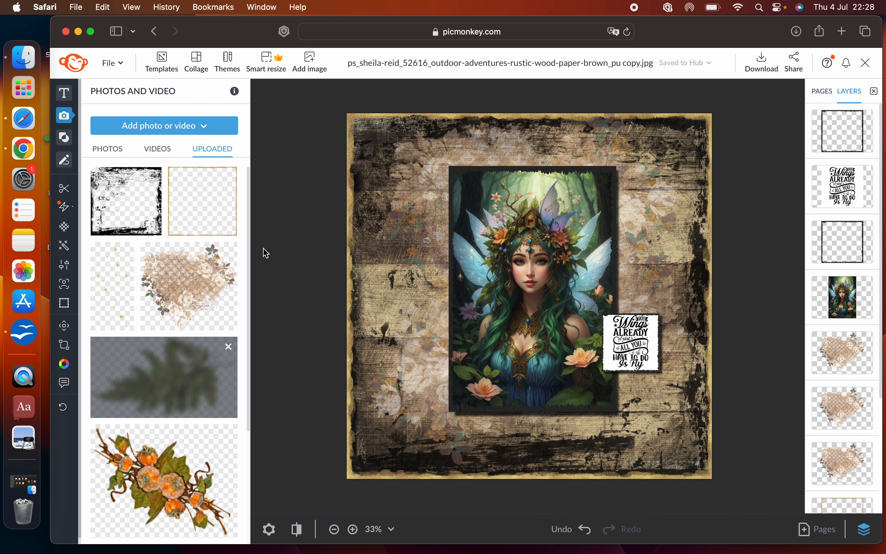
mouse_move(249, 244)
mouse_down()
mouse_move(250, 349)
mouse_move(247, 251)
mouse_move(249, 258)
mouse_up()
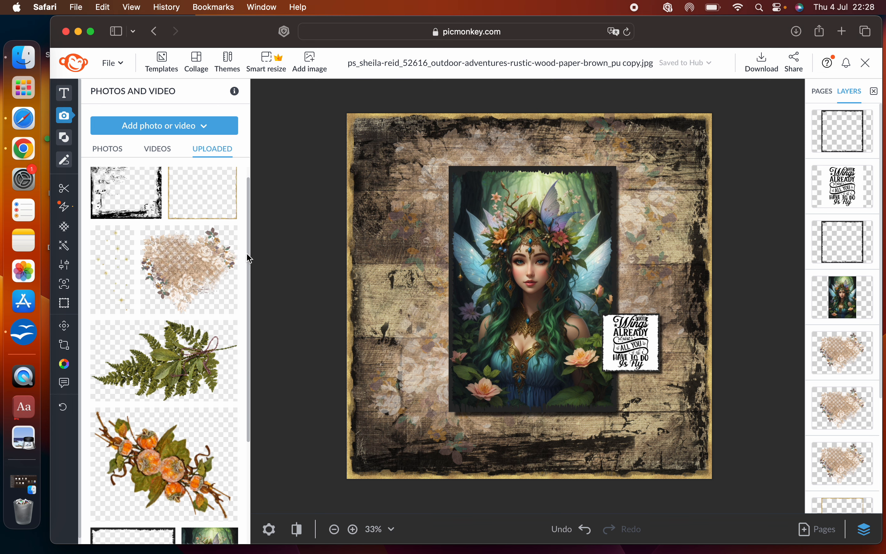
click(114, 280)
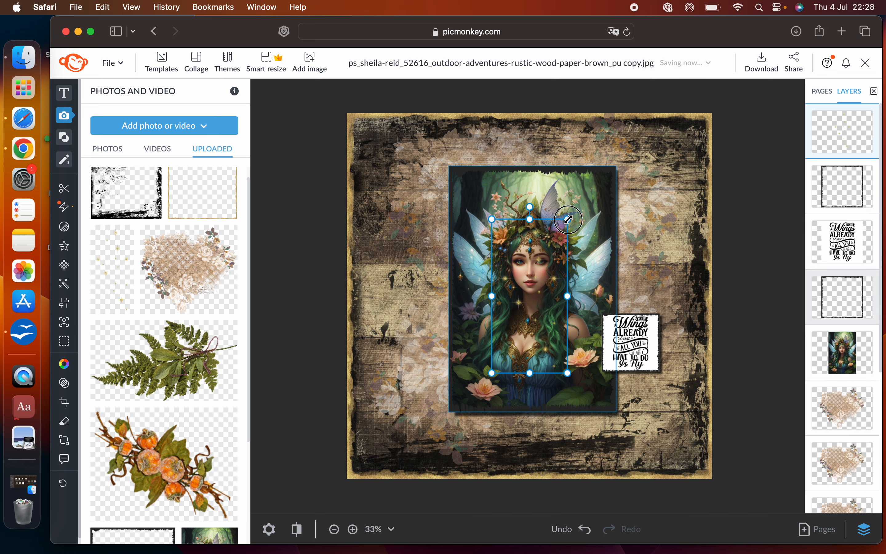
drag(567, 217, 600, 154)
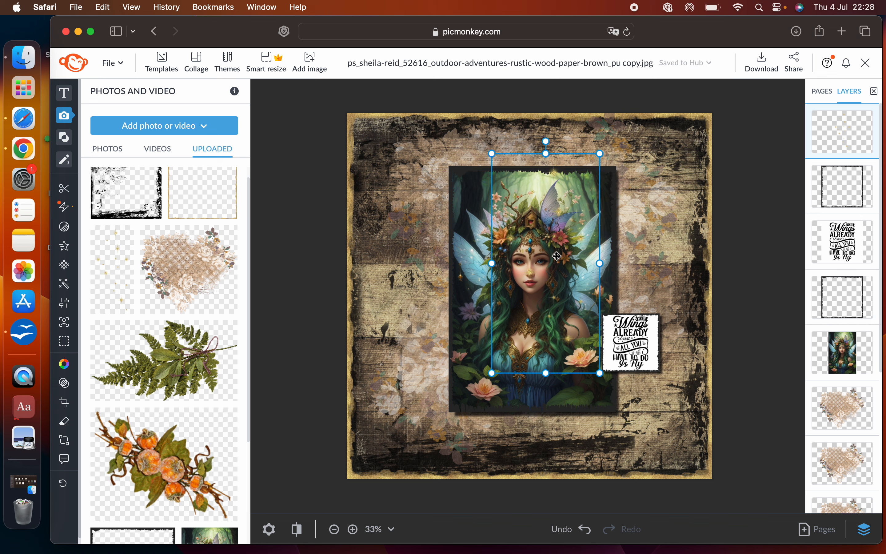
drag(560, 253, 547, 271)
drag(536, 268, 425, 237)
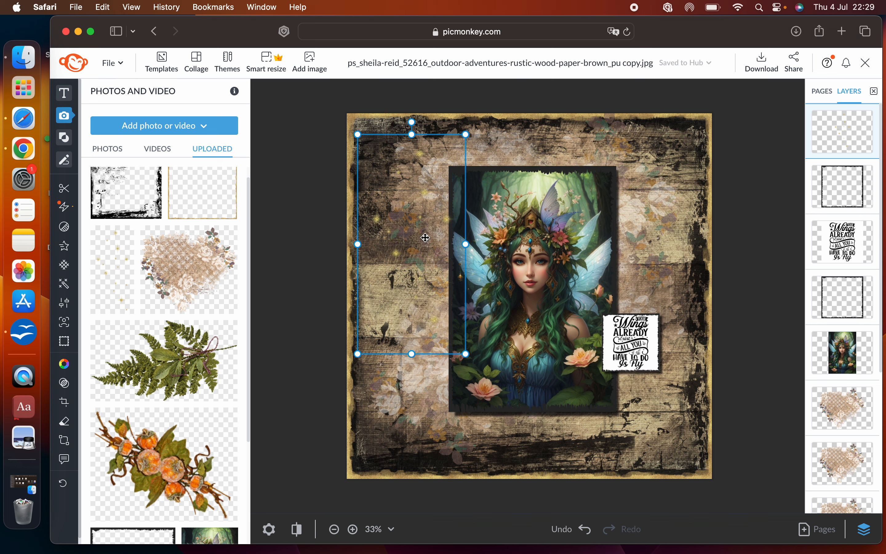
Step: Duplicate the gold sparkle overlay three times, placing one copy along the right side and rotated copies across the bottom and top
key(super+v)
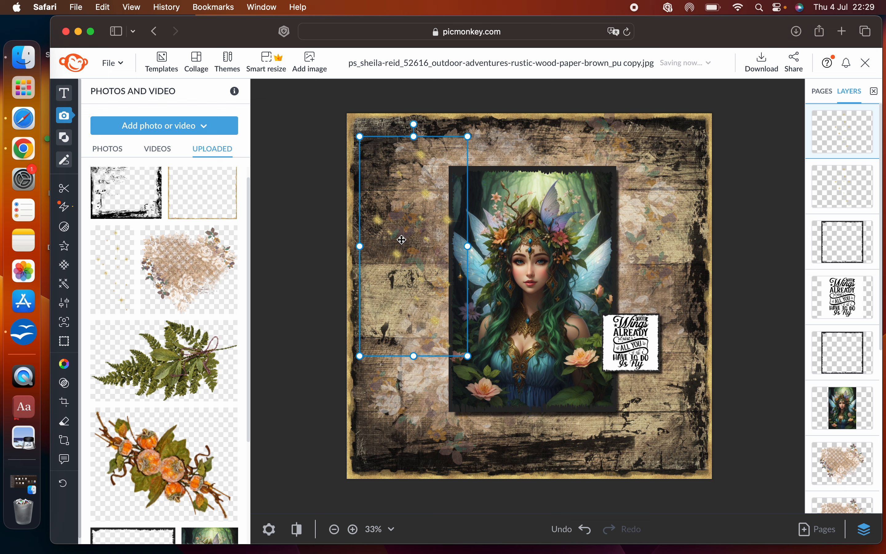
drag(402, 240, 630, 236)
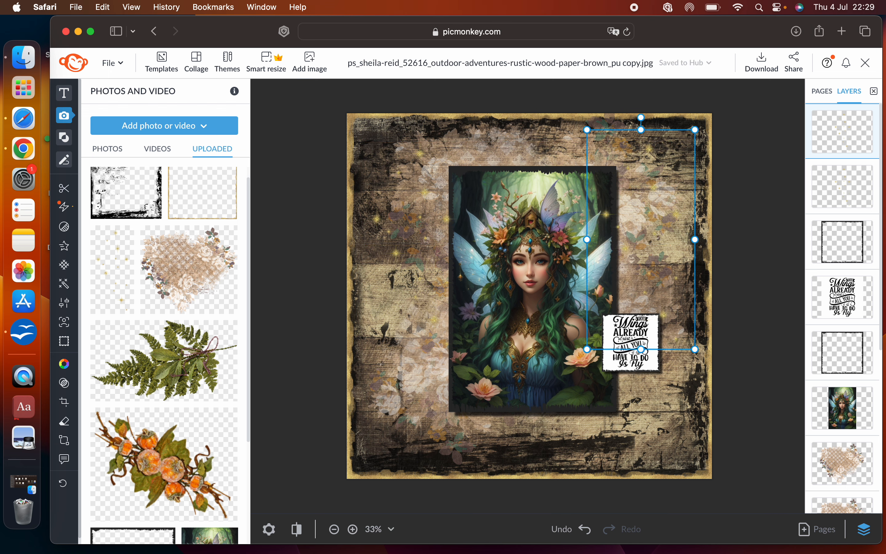
key(super+v)
drag(624, 249, 496, 310)
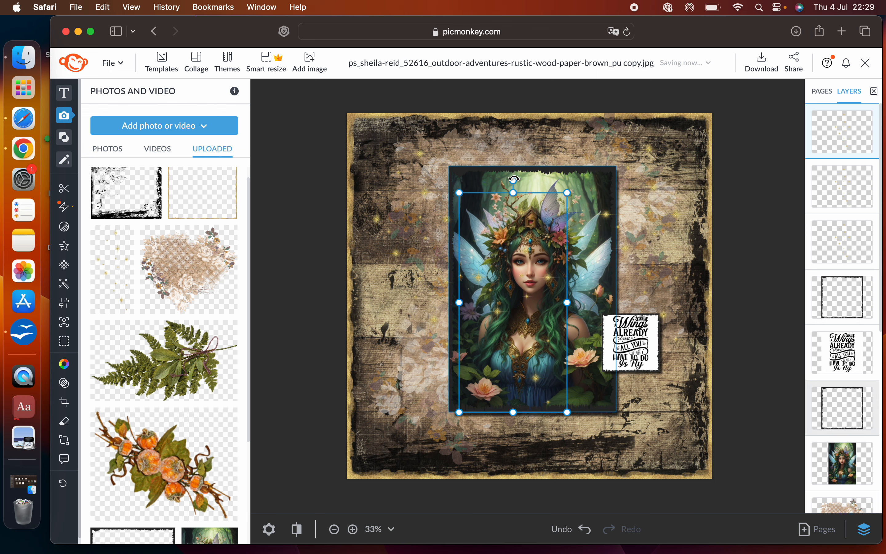
drag(514, 179, 611, 316)
drag(541, 337, 559, 182)
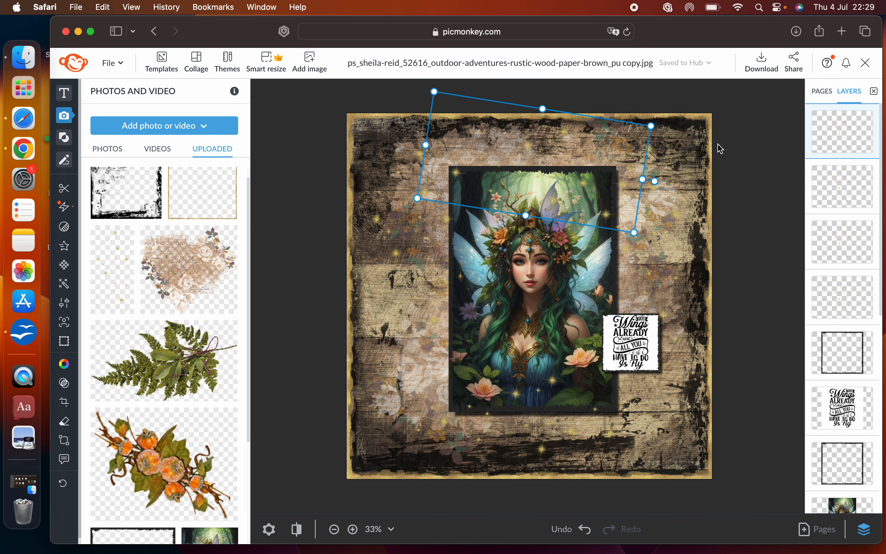
click(754, 182)
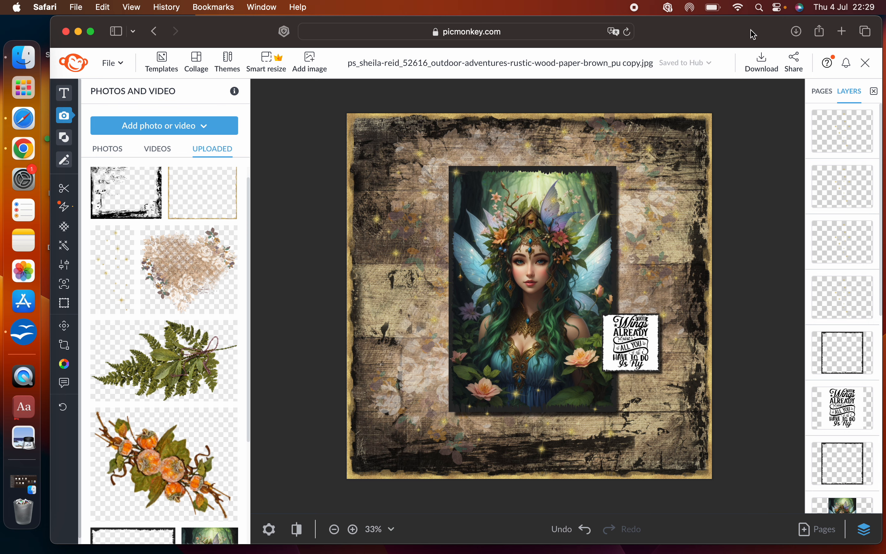
Step: Reorder the four gold sparkle layers so they sit directly beneath the fairy portrait and above the floral overlays
drag(753, 32, 657, 36)
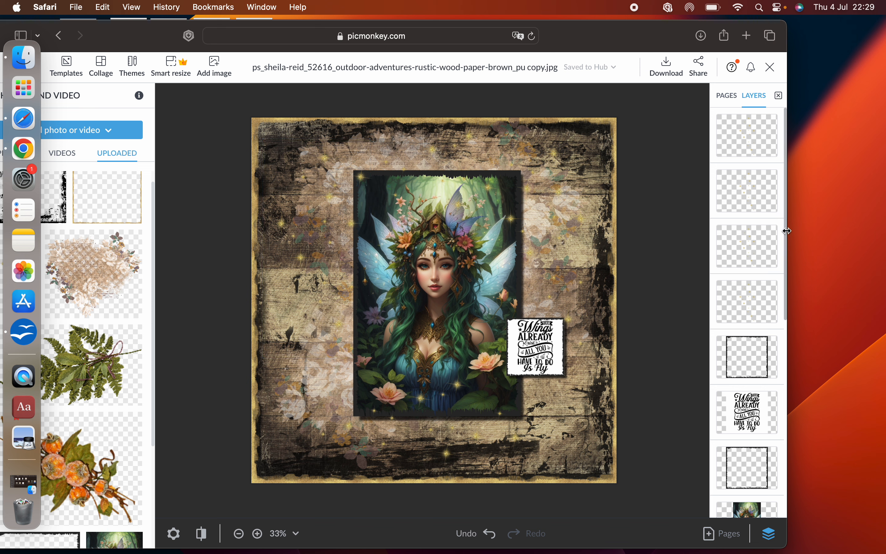
scroll(783, 249, down, 4)
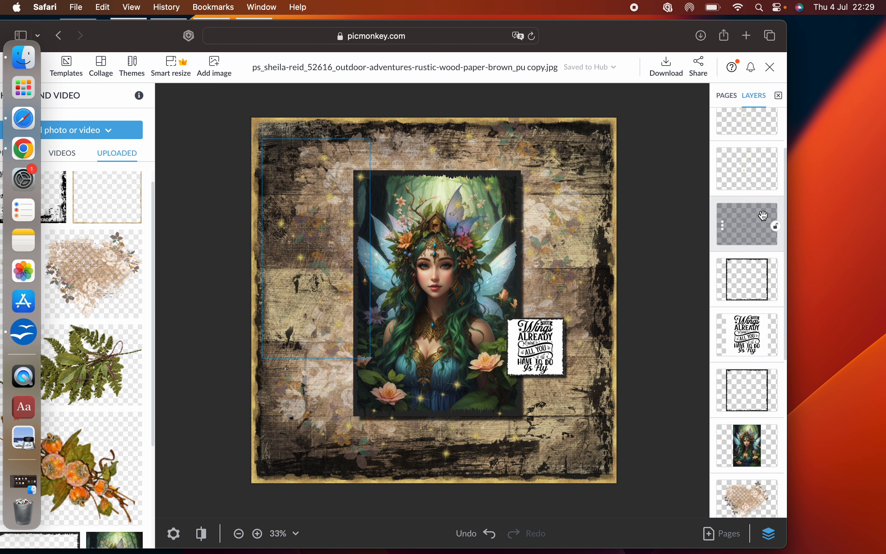
drag(757, 252, 751, 295)
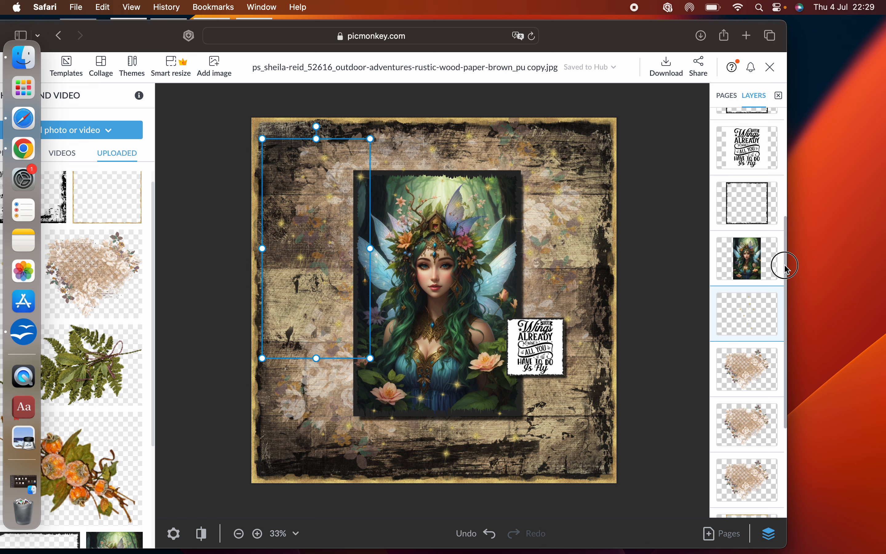
drag(785, 265, 780, 167)
drag(749, 229, 736, 434)
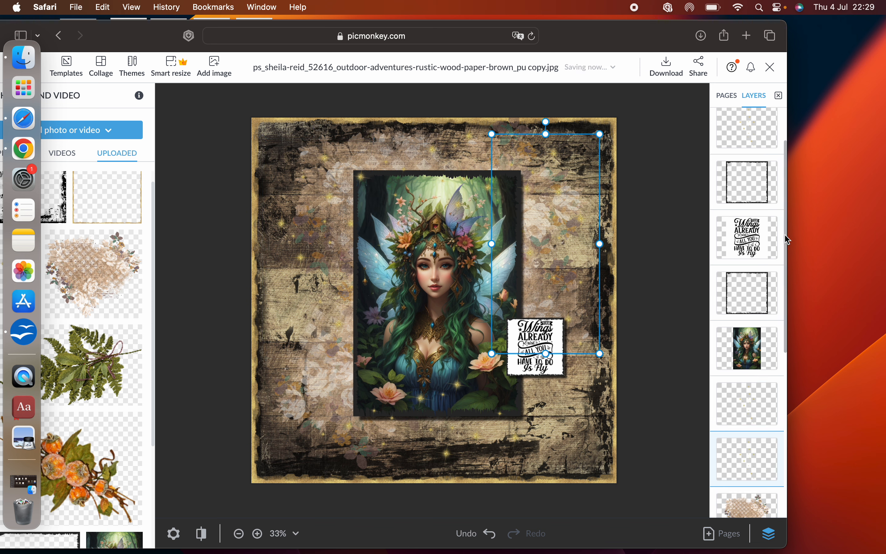
drag(785, 235, 785, 219)
drag(761, 169, 751, 387)
drag(751, 115, 745, 341)
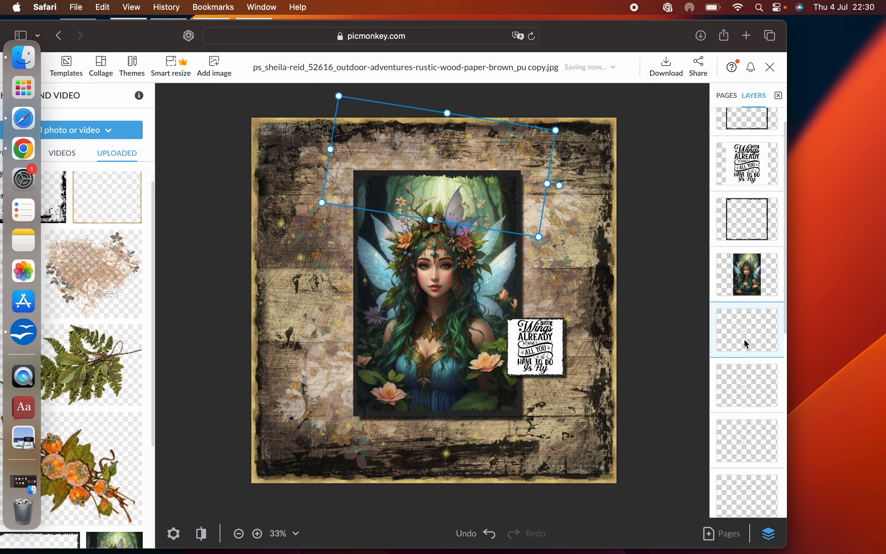
click(653, 365)
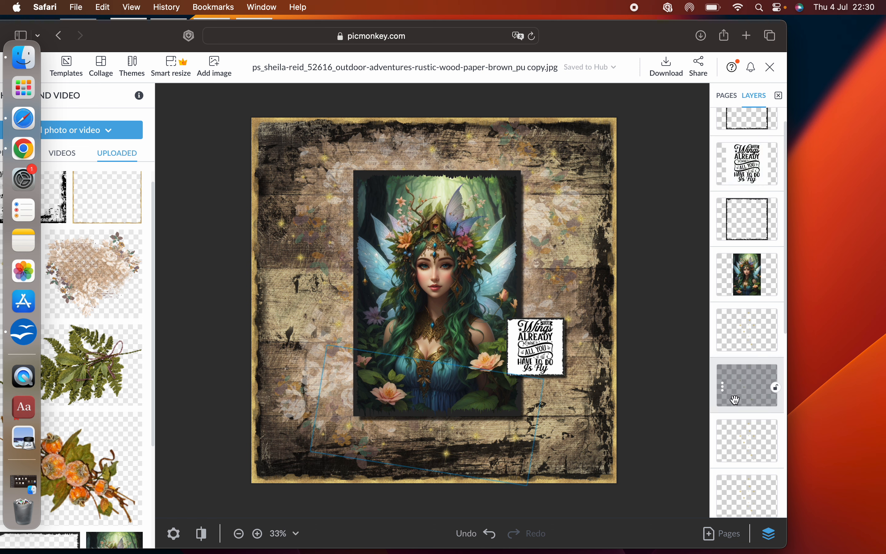
click(645, 37)
double_click(646, 36)
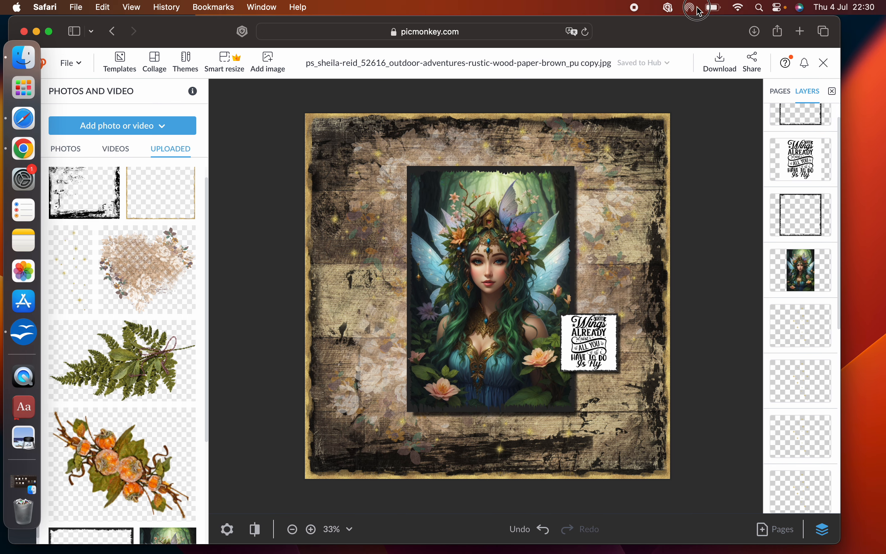
Step: Add the uploaded fern spray, resize it, rotate it upright and place it over the portrait's lower left edge
click(135, 372)
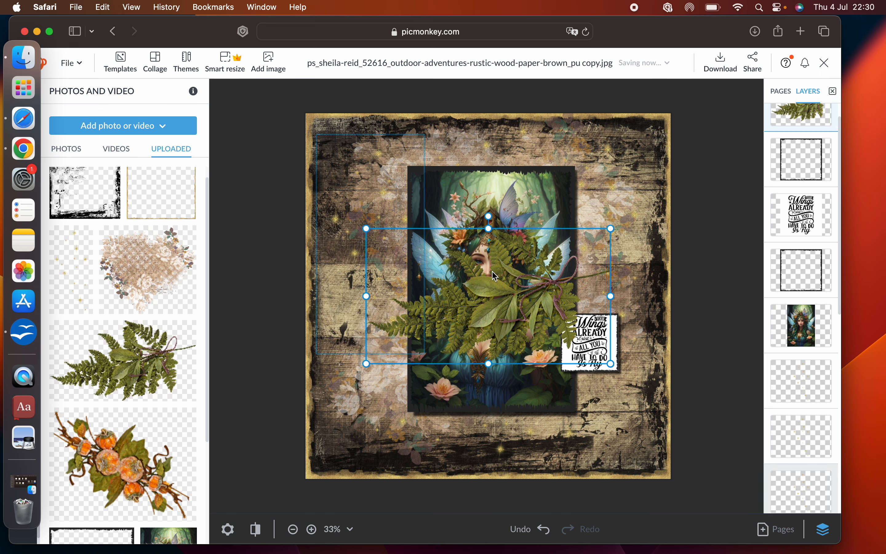
drag(608, 229, 519, 281)
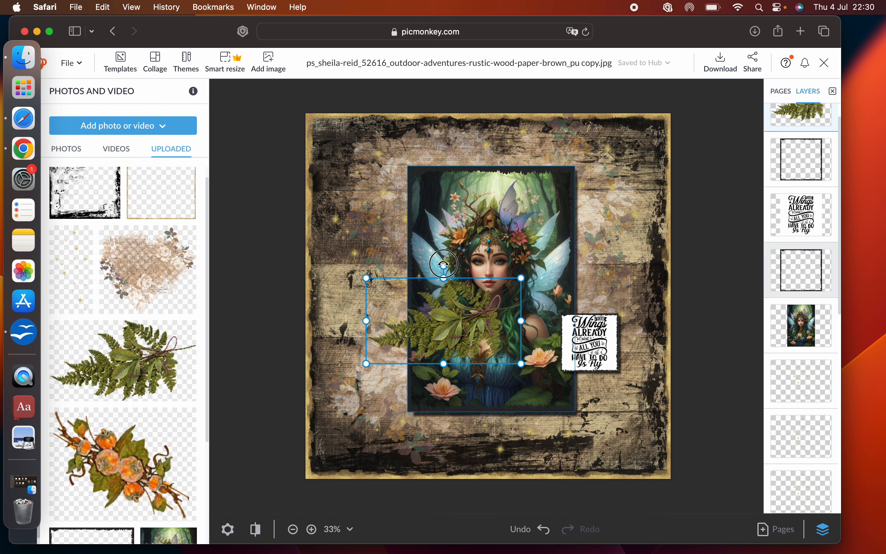
drag(443, 265, 480, 329)
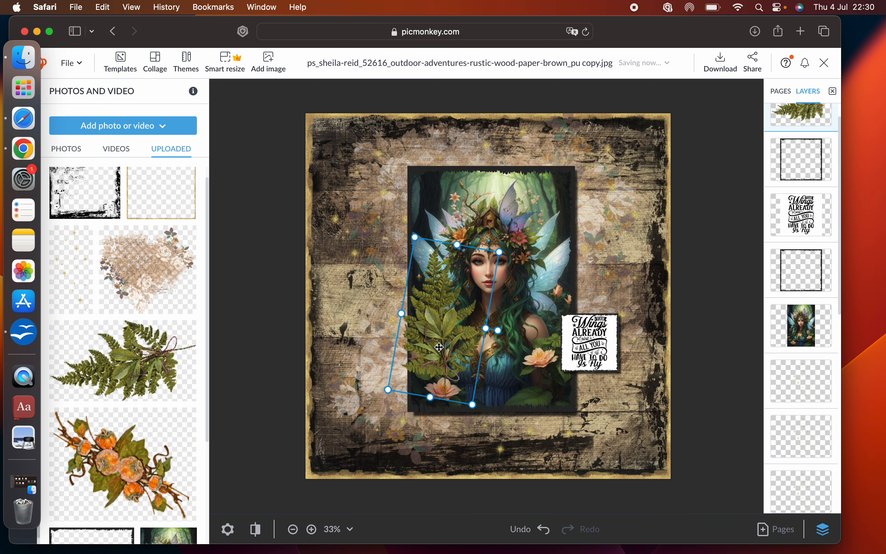
drag(439, 355, 401, 365)
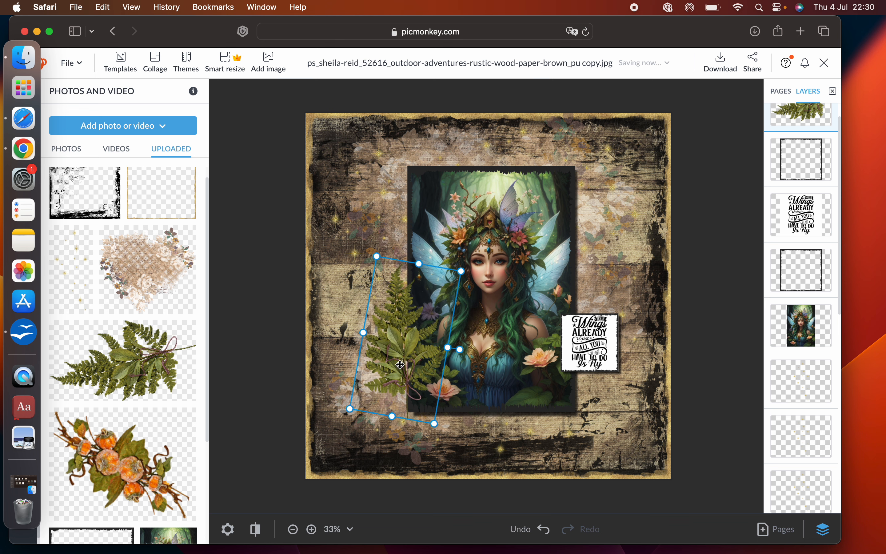
drag(370, 256, 364, 226)
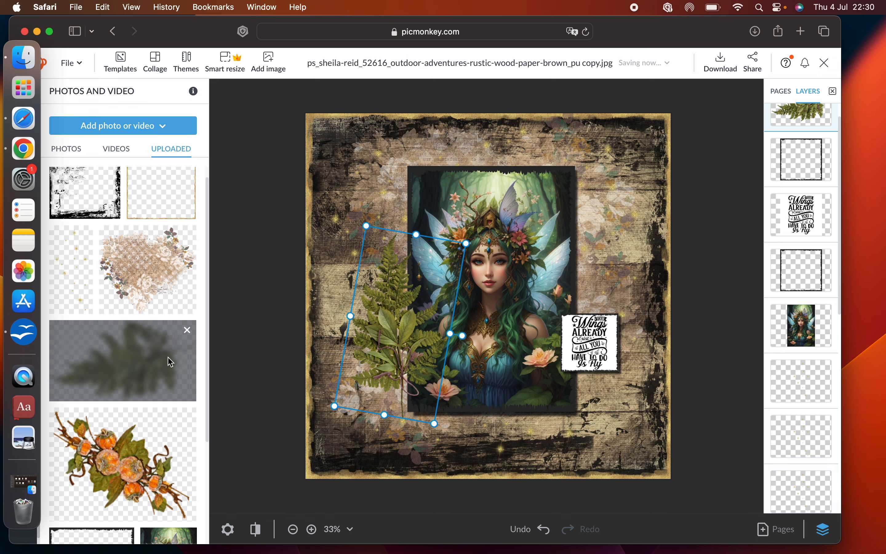
Step: Add a second uploaded fern spray, shrink and rotate it along the portrait's bottom edge, and lower the upright fern slightly to meet it
click(160, 366)
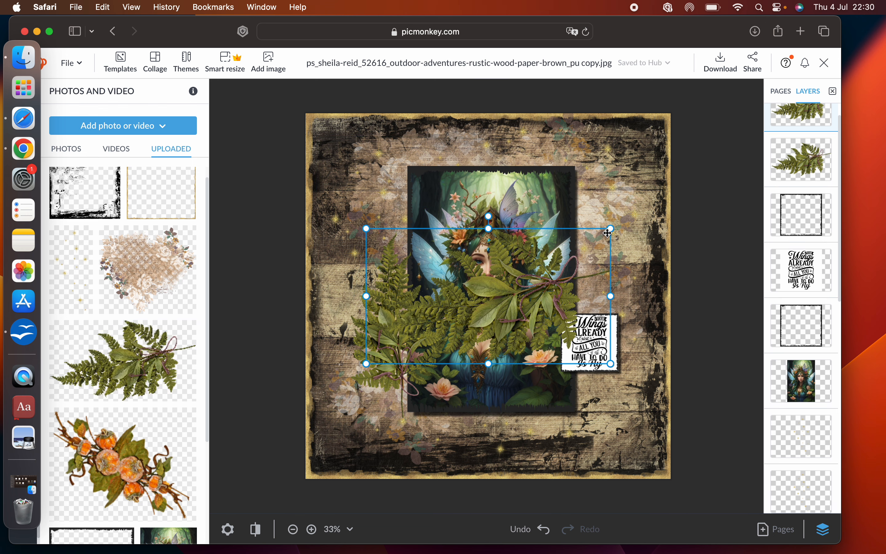
drag(608, 232, 528, 350)
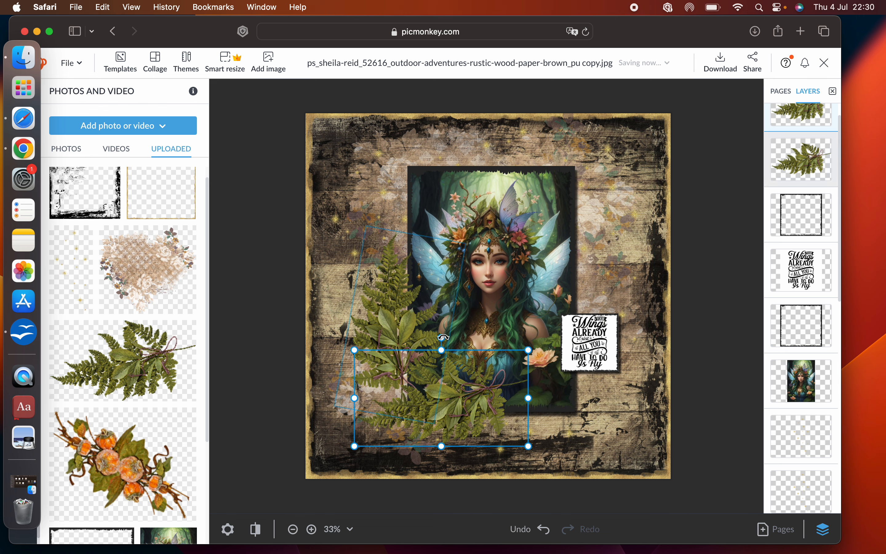
drag(443, 335, 456, 430)
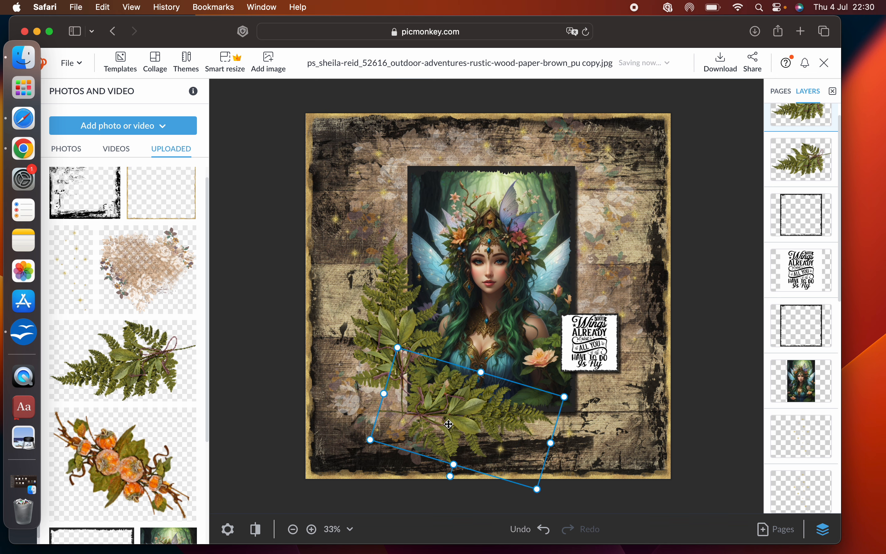
drag(395, 337, 397, 350)
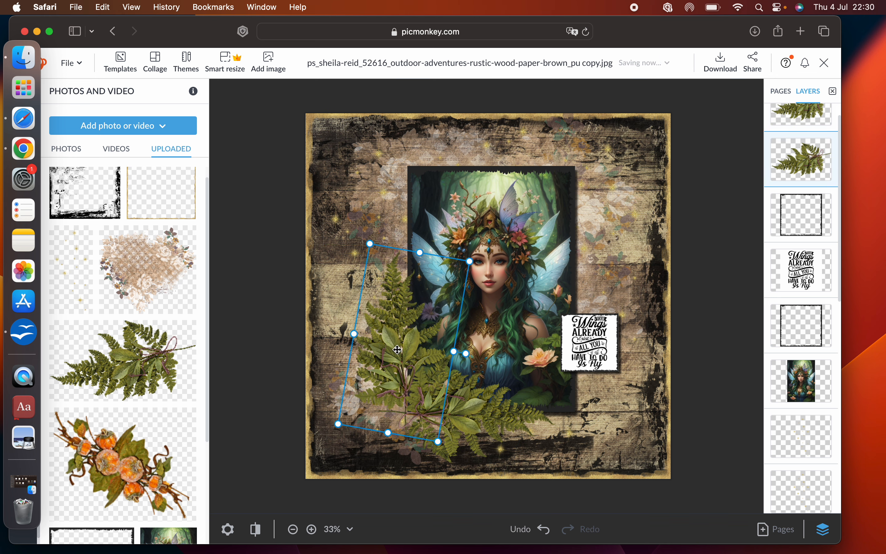
click(716, 232)
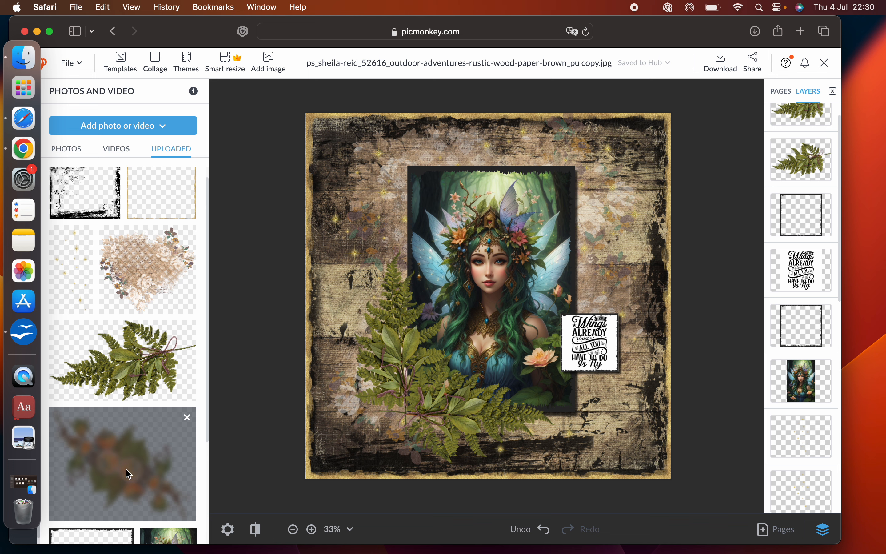
Step: Add the uploaded orange fruit branch, shrink and rotate it, and place it where the two fern sprays meet
click(133, 481)
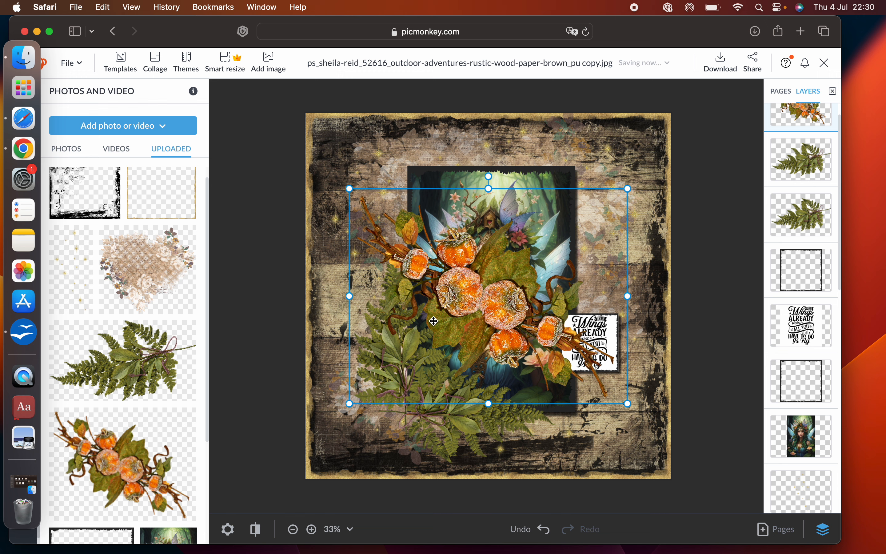
drag(628, 189, 481, 302)
drag(416, 289, 442, 295)
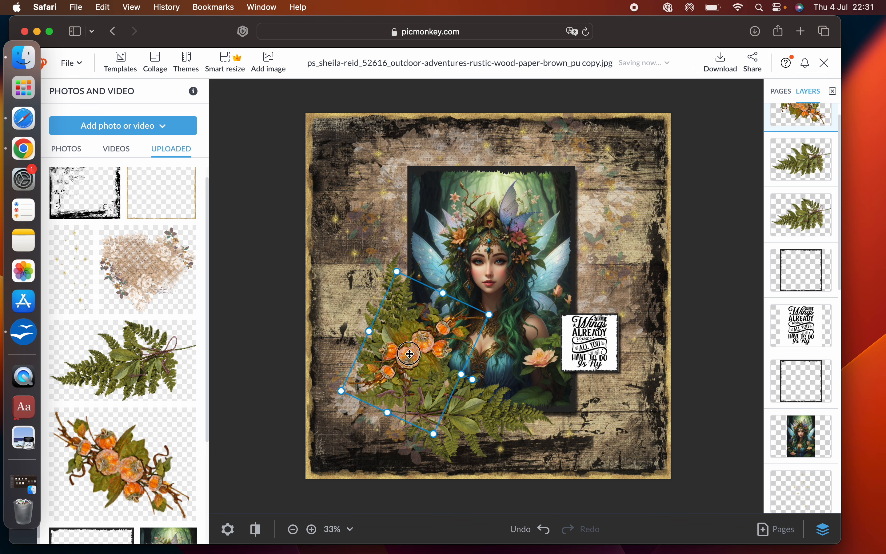
drag(411, 353, 407, 413)
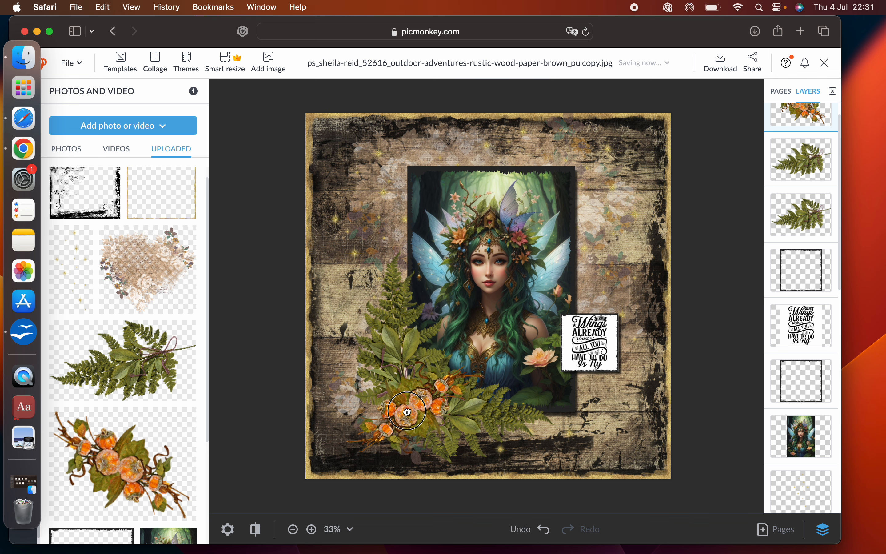
click(717, 292)
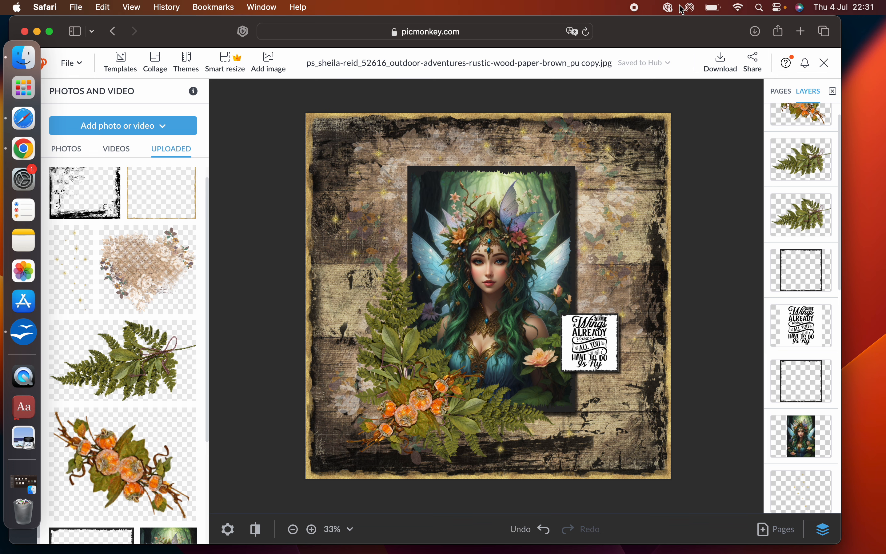
Step: Start a Simple Edge frame on the background and set its outer border thickness to 53
drag(682, 33, 714, 23)
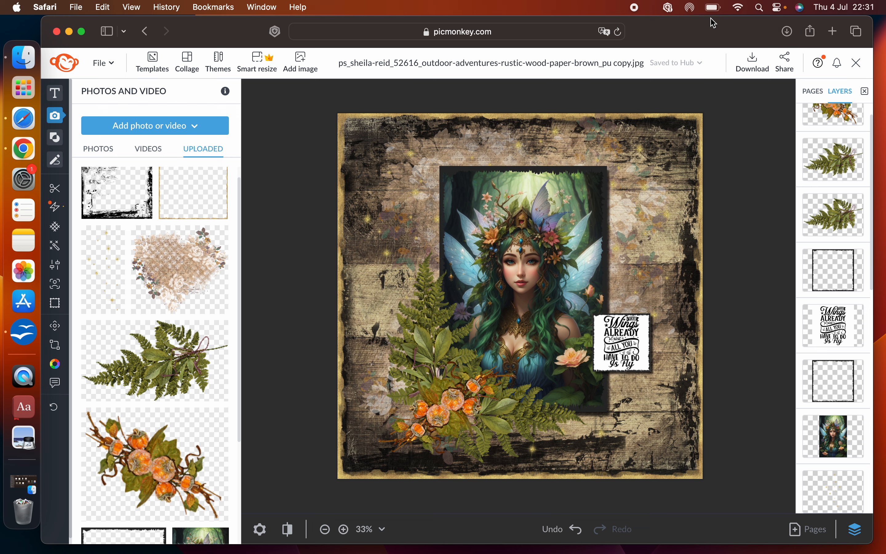
click(56, 307)
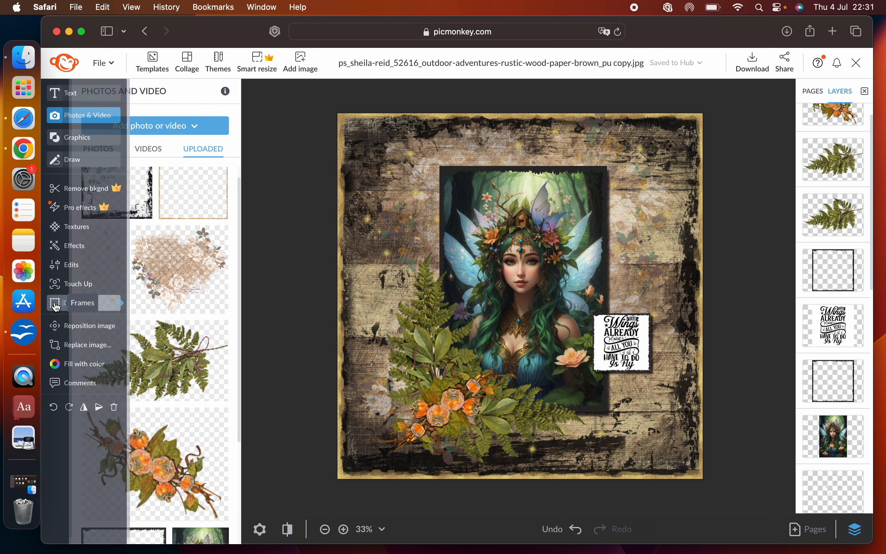
click(119, 149)
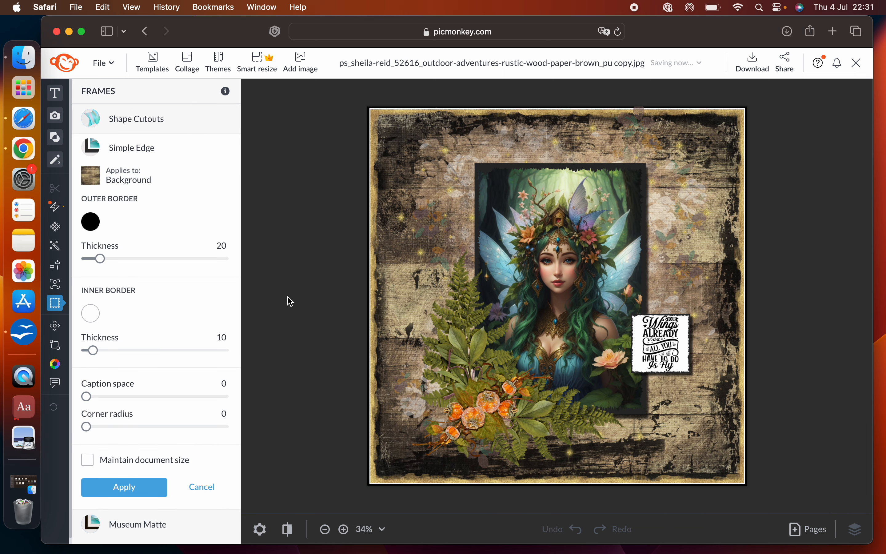
drag(100, 259, 123, 258)
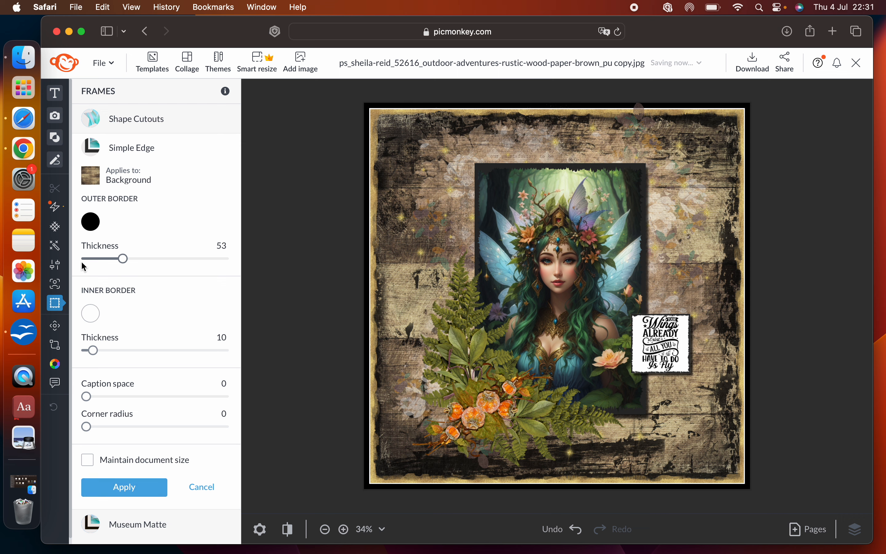
click(90, 229)
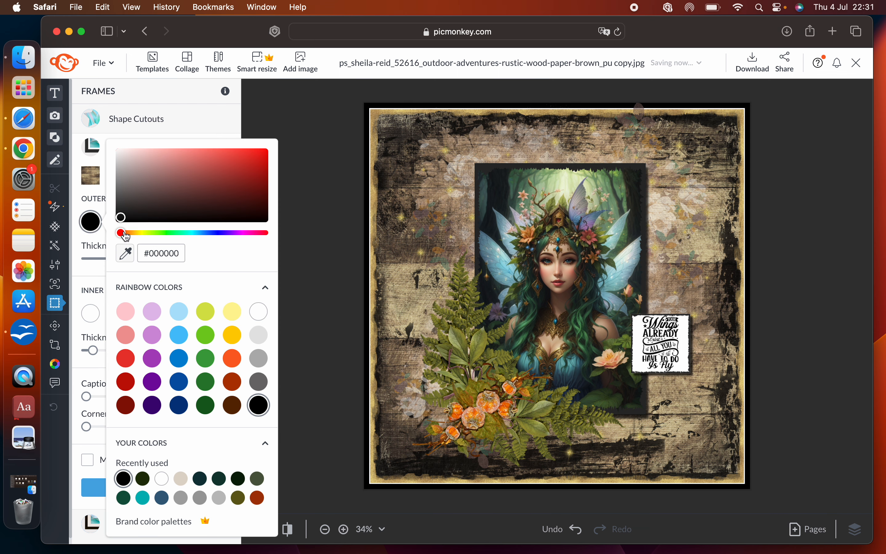
click(258, 153)
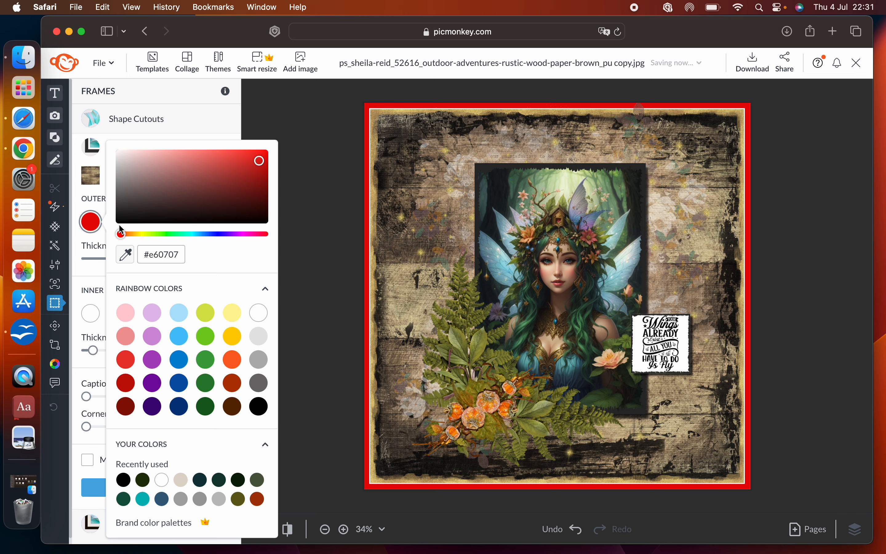
drag(259, 158, 110, 230)
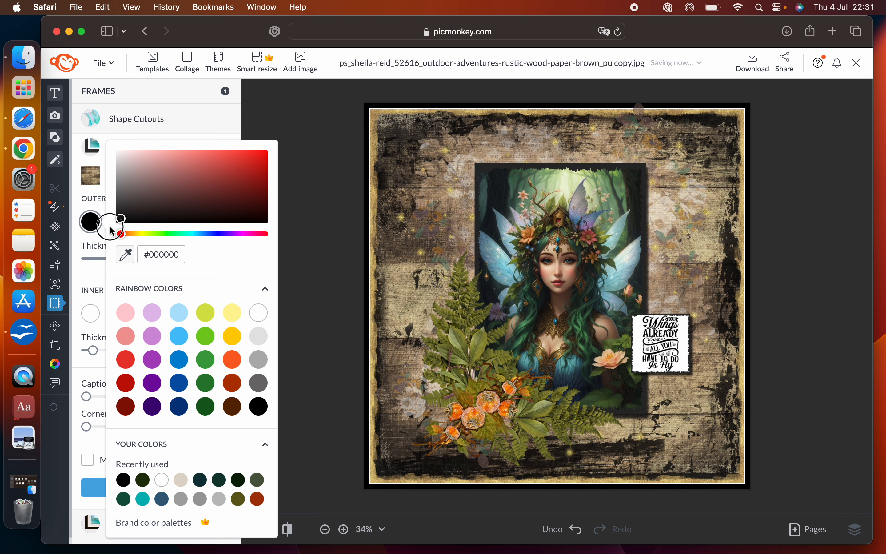
Step: Apply the Simple Edge frame to the background, and add a second Simple Edge frame around it with the default settings
click(99, 488)
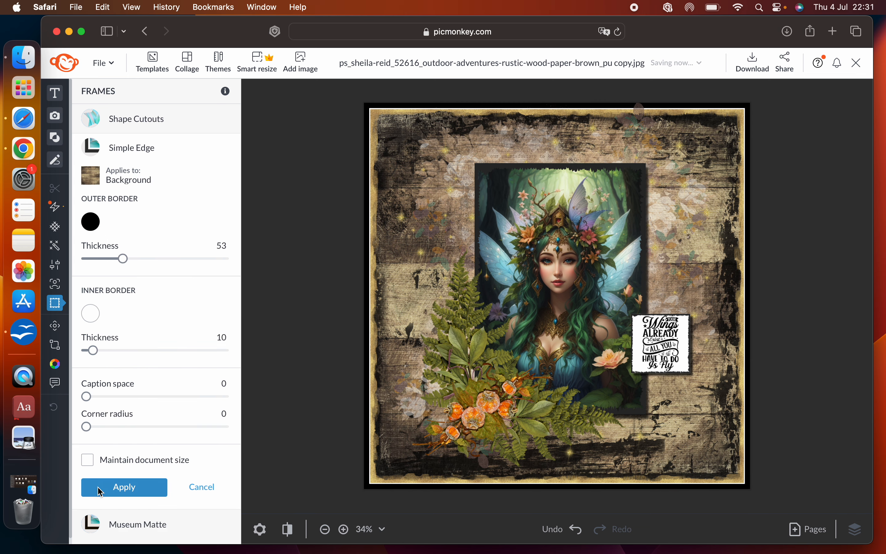
click(98, 487)
click(124, 148)
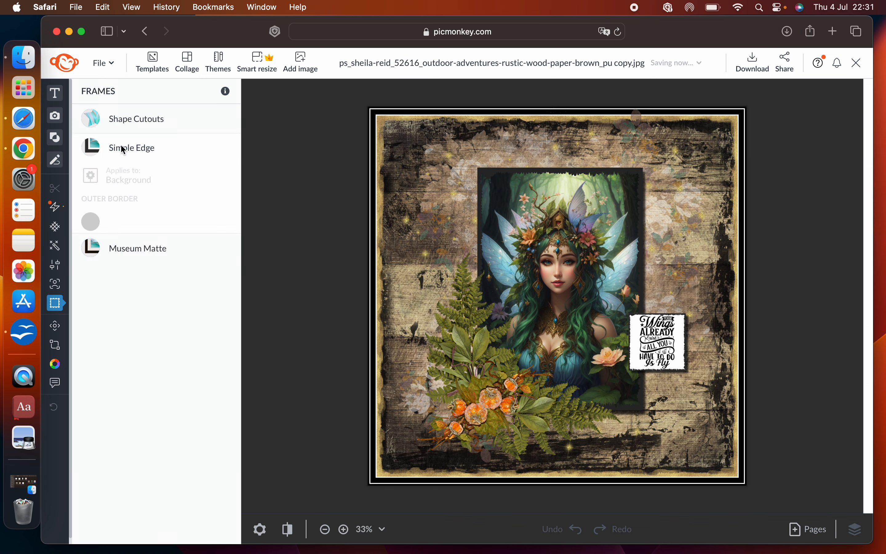
click(145, 488)
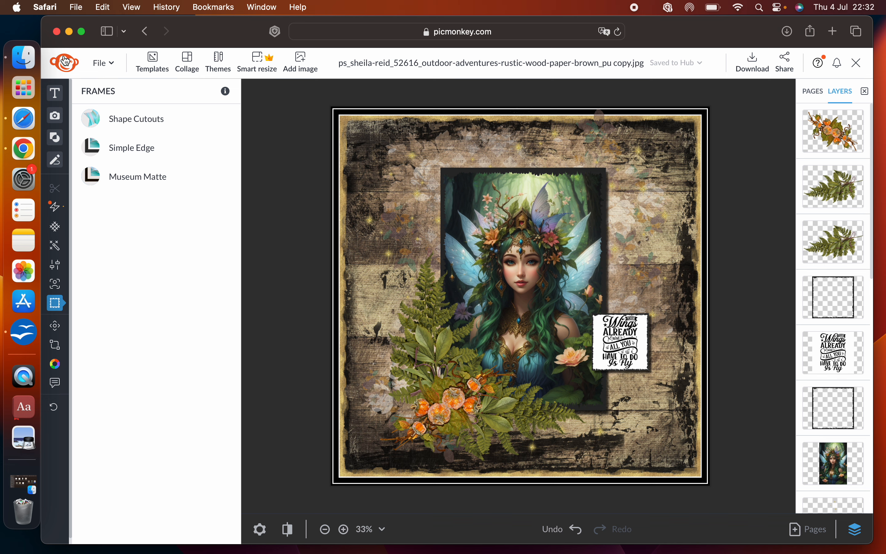
Step: Add the uploaded white signature graphic with the bird and place it in the upper right corner of the composition
click(55, 115)
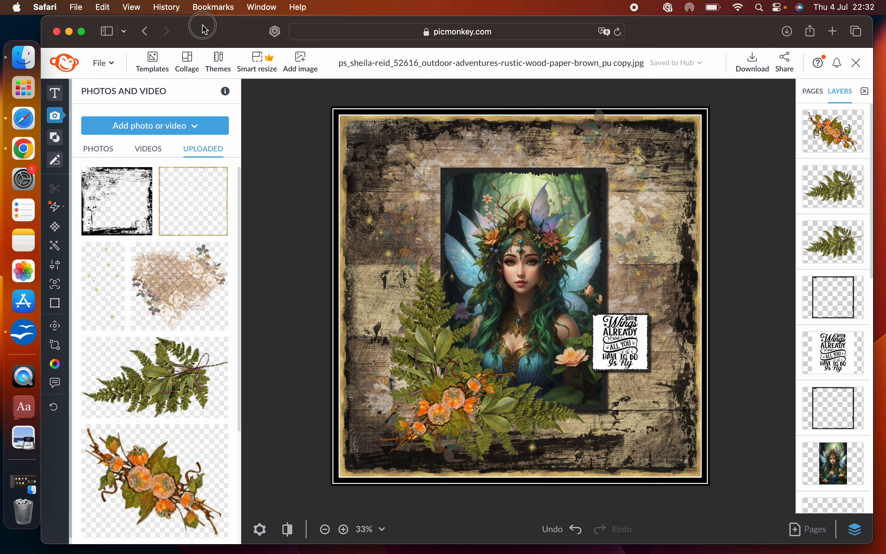
drag(205, 26, 204, 96)
drag(211, 25, 154, 235)
drag(198, 106, 194, 35)
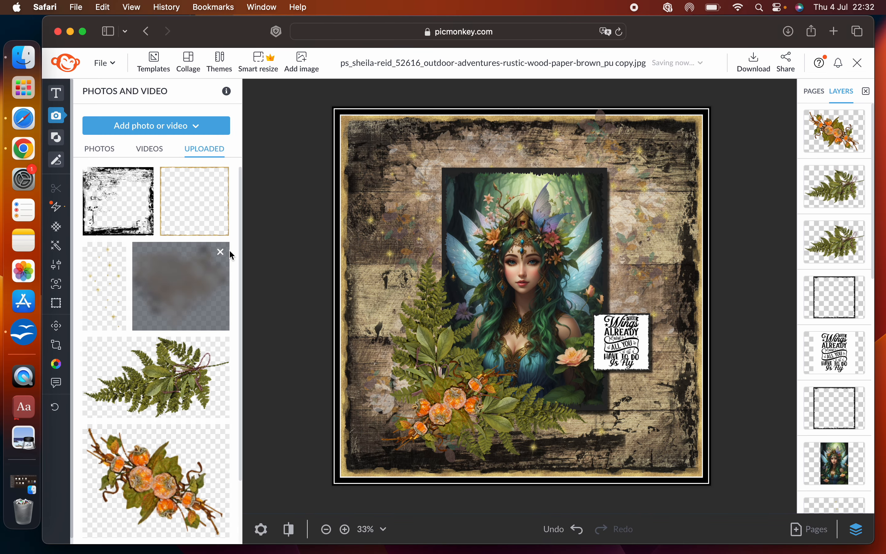
scroll(234, 277, down, 5)
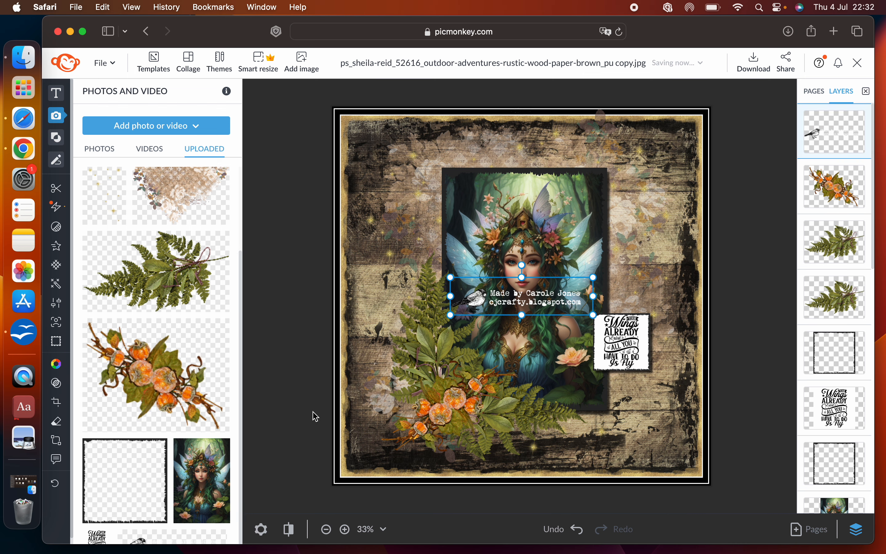
drag(501, 293, 616, 124)
click(746, 161)
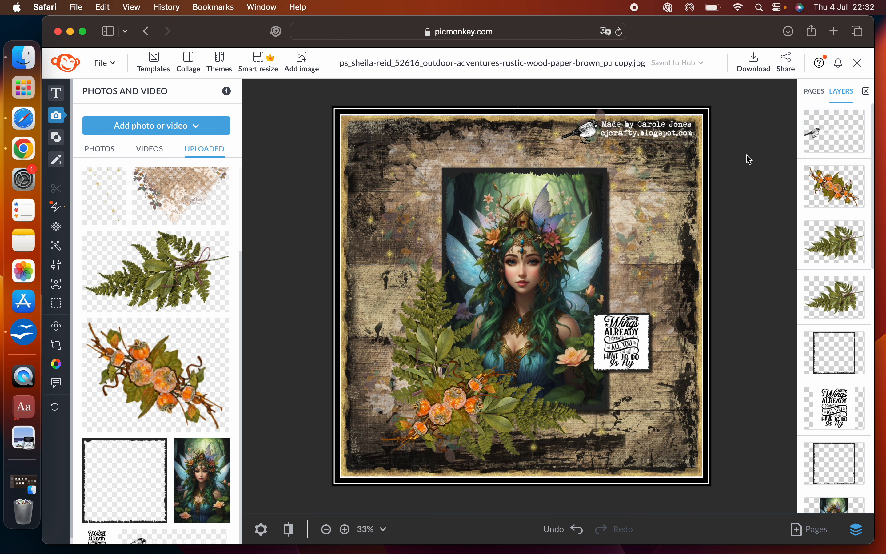
Step: Rename the project as Forest Fairy 1
click(561, 60)
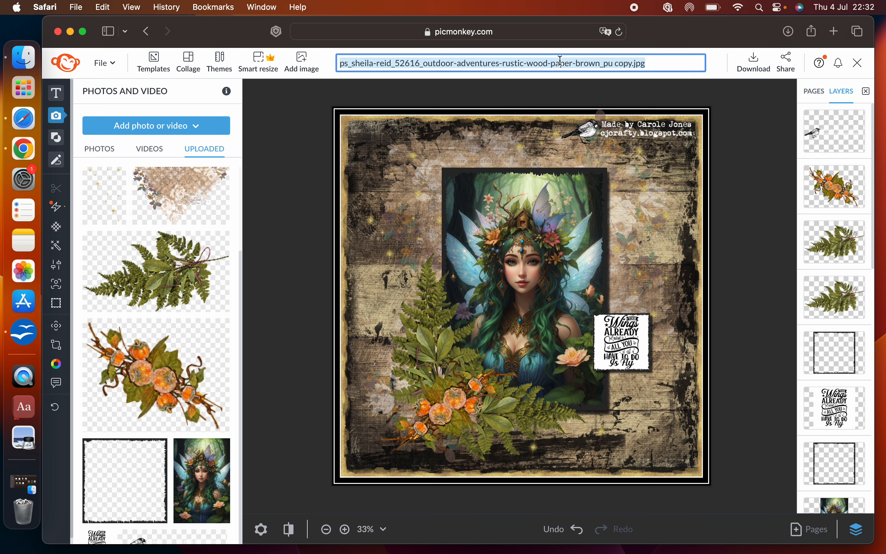
key(BackSpace)
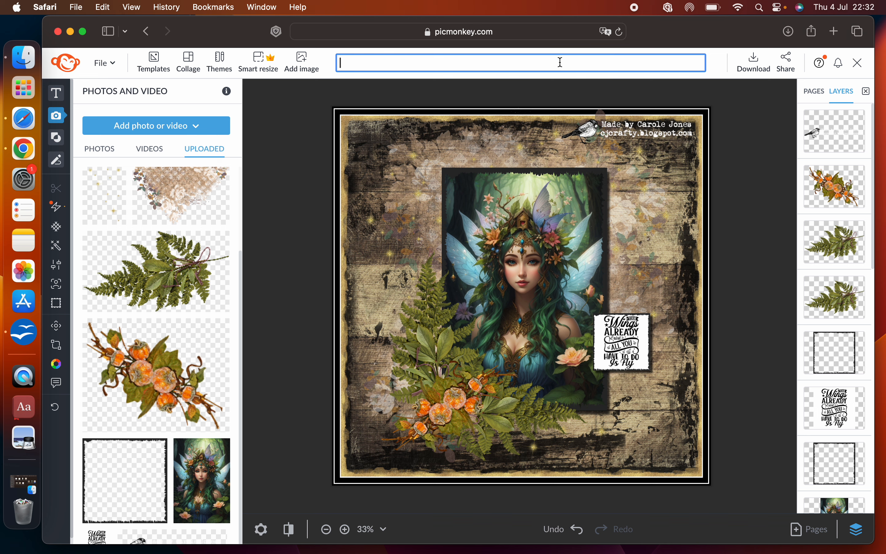
text(Forest Fairy 1)
Step: Download the composition as a high-quality JPG image and check for the file in the browser's downloads list
click(751, 65)
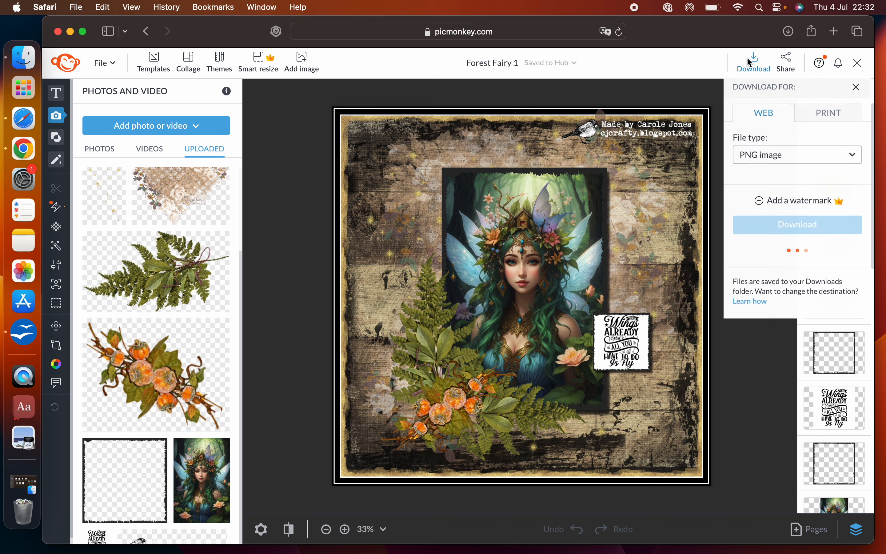
click(755, 164)
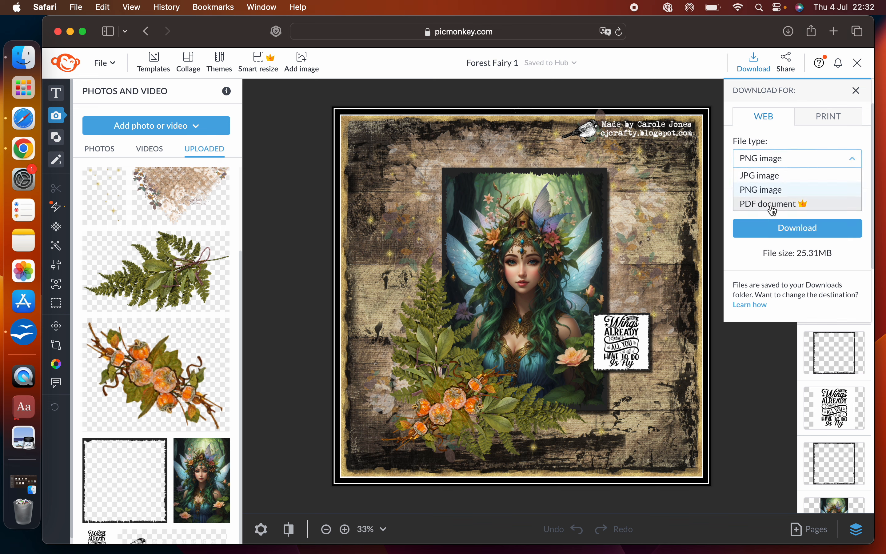
click(774, 179)
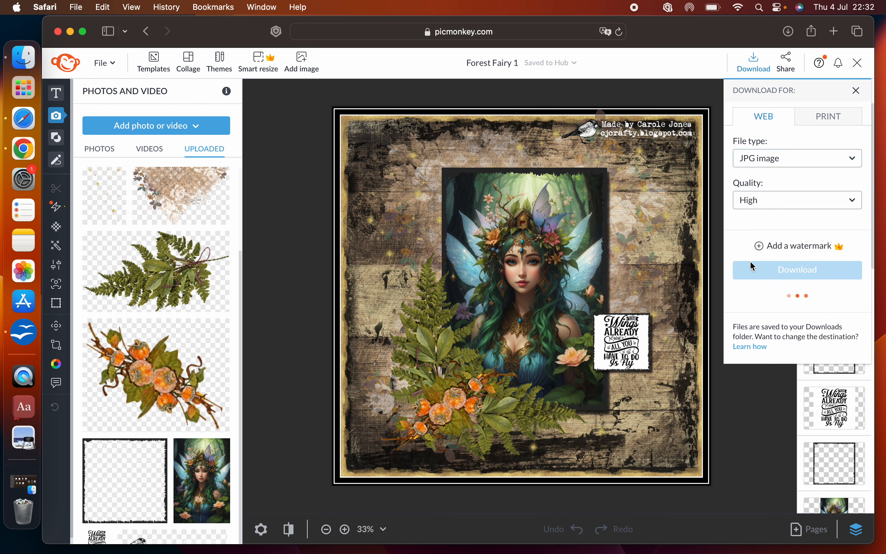
click(751, 271)
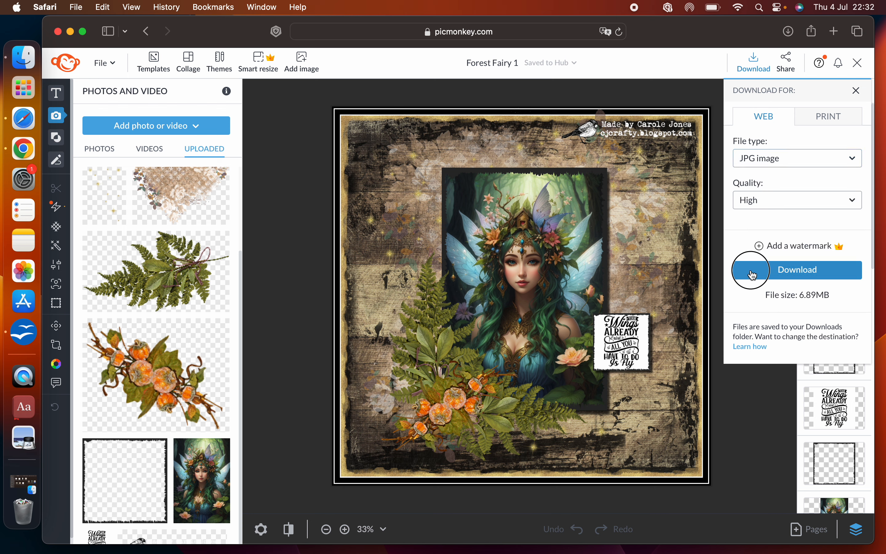
click(789, 32)
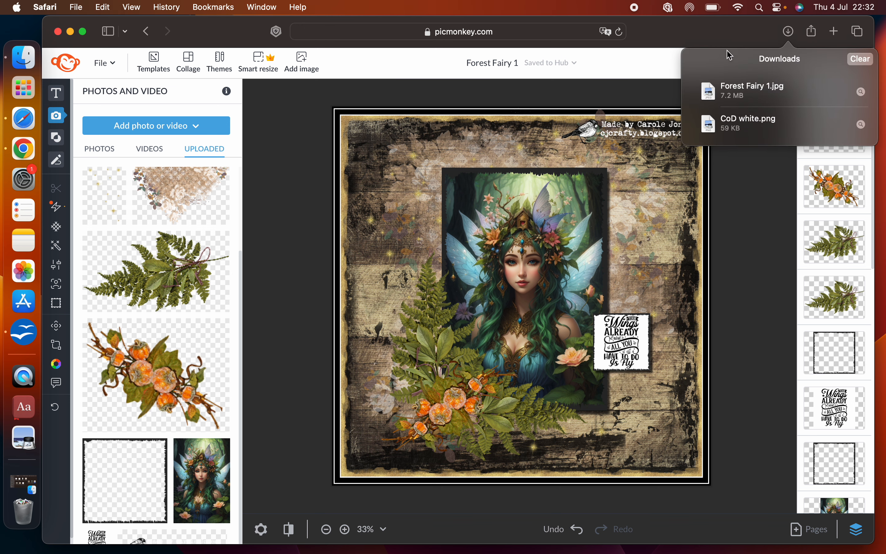
click(728, 32)
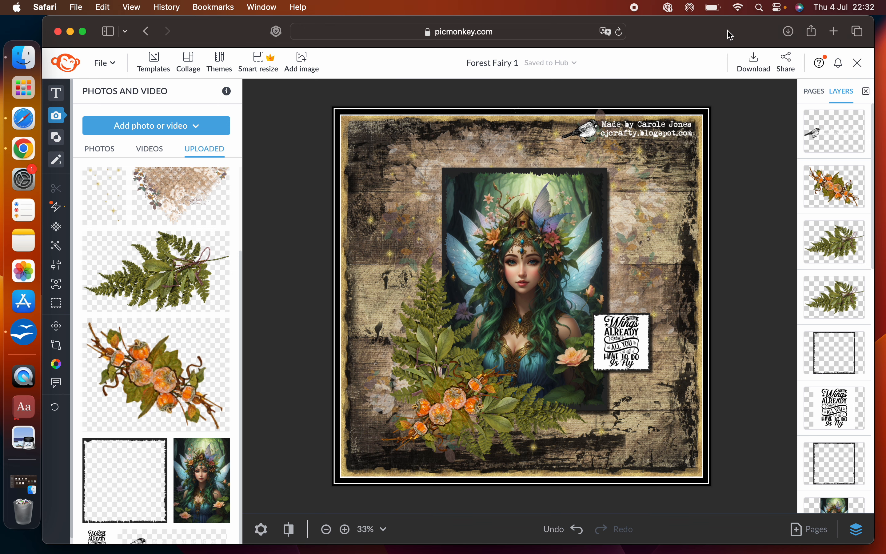
click(729, 33)
key(super+shift+5)
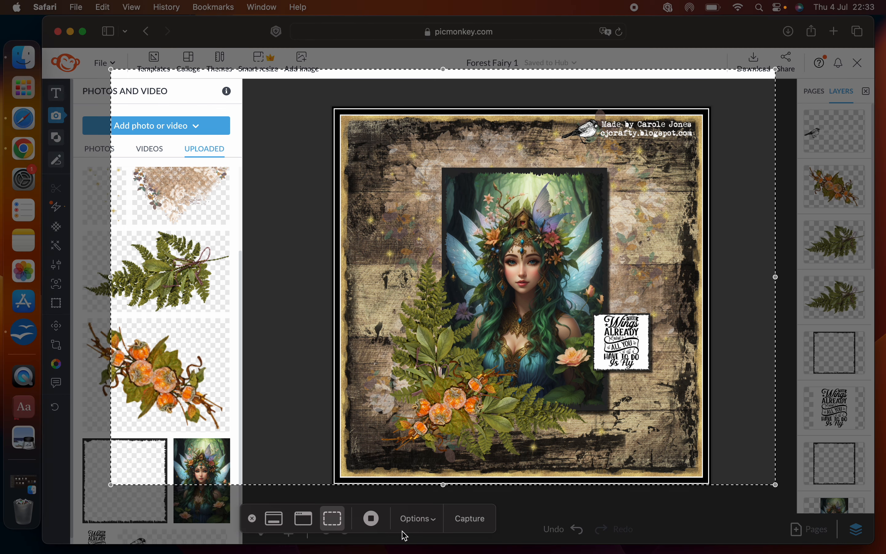